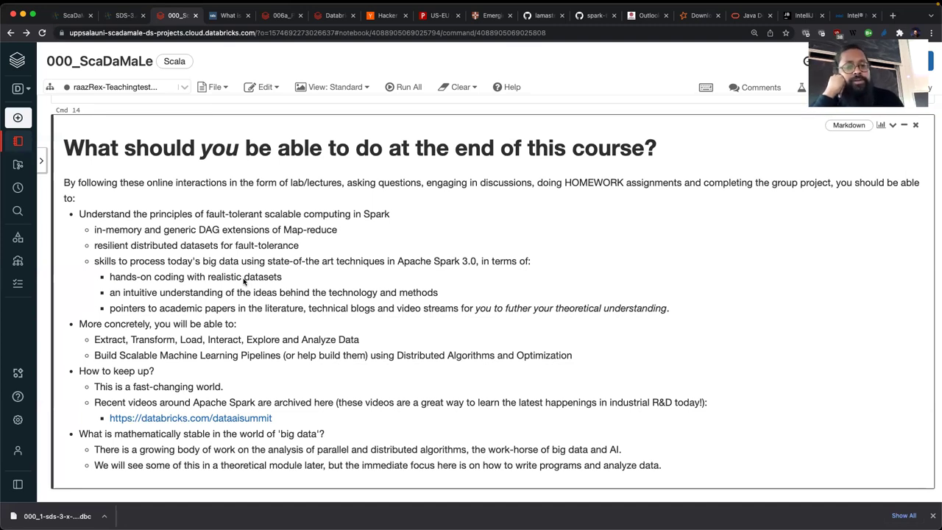
- Review the course outcomes in the 000_ScaDaMaLe notebook and open the databricks.com/dataaisummit link in a new browser tab
{"action": "scroll", "coordinate": [407, 333], "scroll_direction": "down", "scroll_amount": 3}
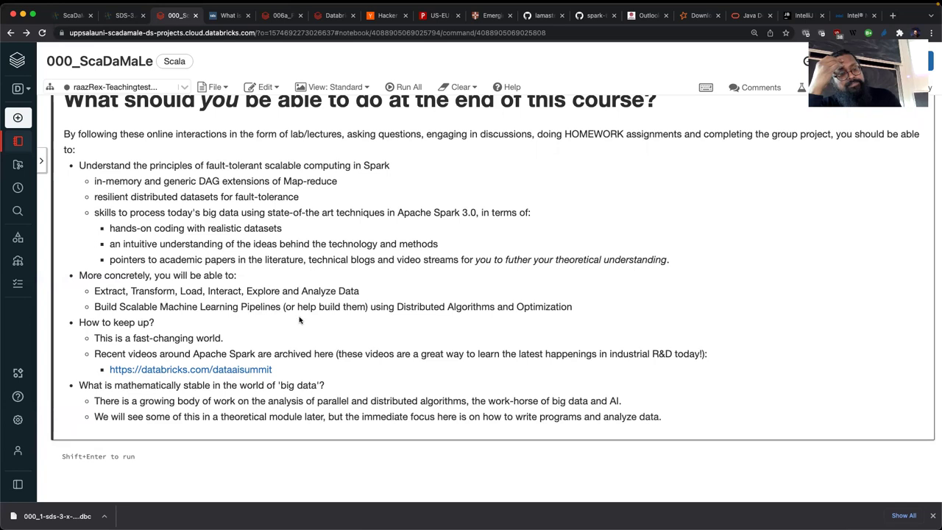
{"action": "scroll", "coordinate": [339, 335], "scroll_direction": "down", "scroll_amount": 2}
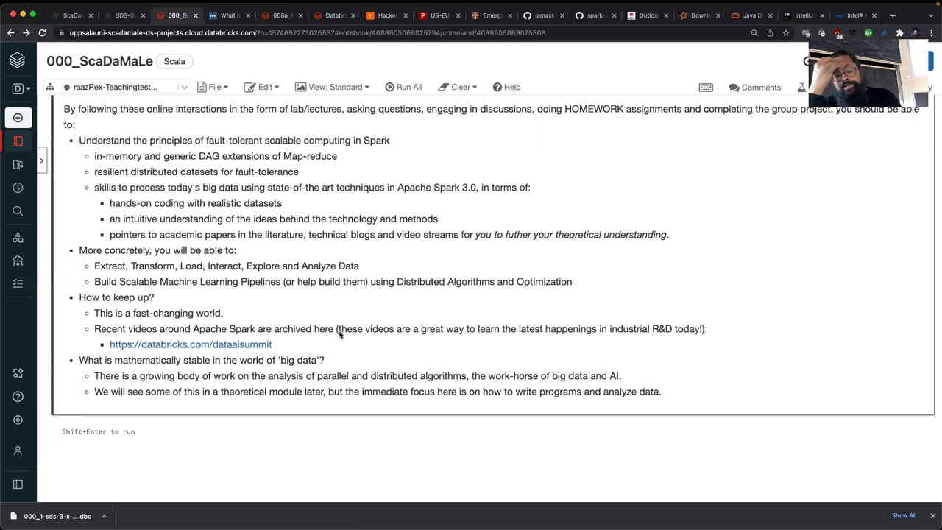
{"action": "right_click", "coordinate": [266, 347]}
{"action": "left_click", "coordinate": [287, 351]}
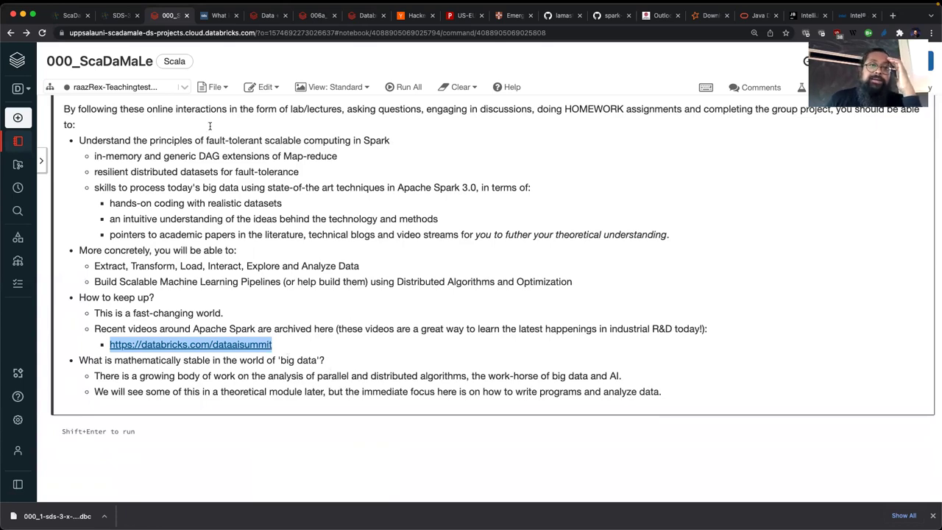
- Bring up the Towards Data Science big data history article and read its Hadoop (mid 2000s) section on MapReduce and HDFS origins
{"action": "left_click", "coordinate": [209, 16]}
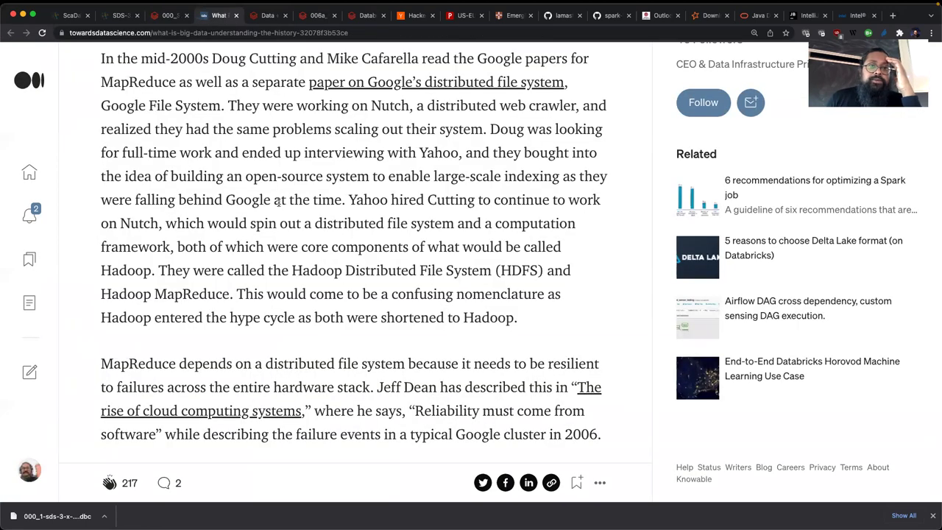
{"action": "scroll", "coordinate": [240, 145], "scroll_direction": "up", "scroll_amount": 3}
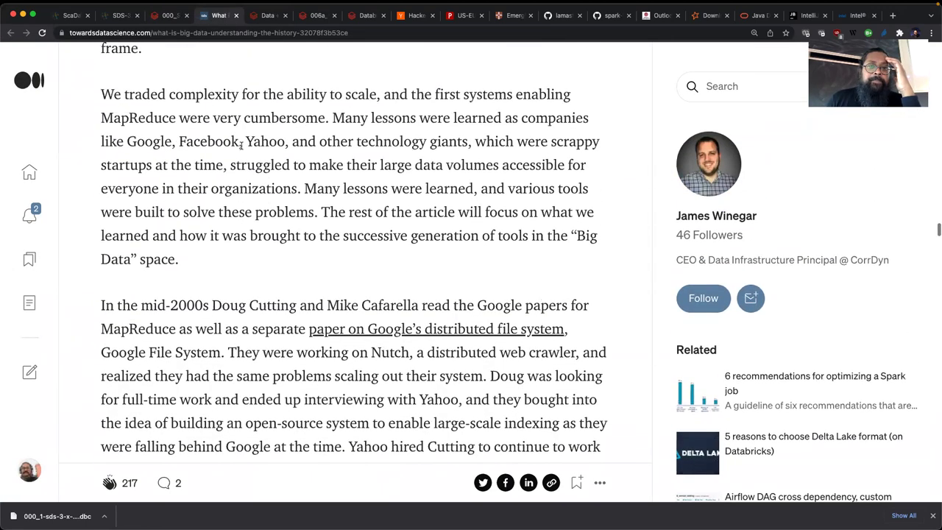
{"action": "scroll", "coordinate": [240, 146], "scroll_direction": "down", "scroll_amount": 2}
{"action": "scroll", "coordinate": [241, 146], "scroll_direction": "up", "scroll_amount": 3}
{"action": "scroll", "coordinate": [240, 146], "scroll_direction": "up", "scroll_amount": 3}
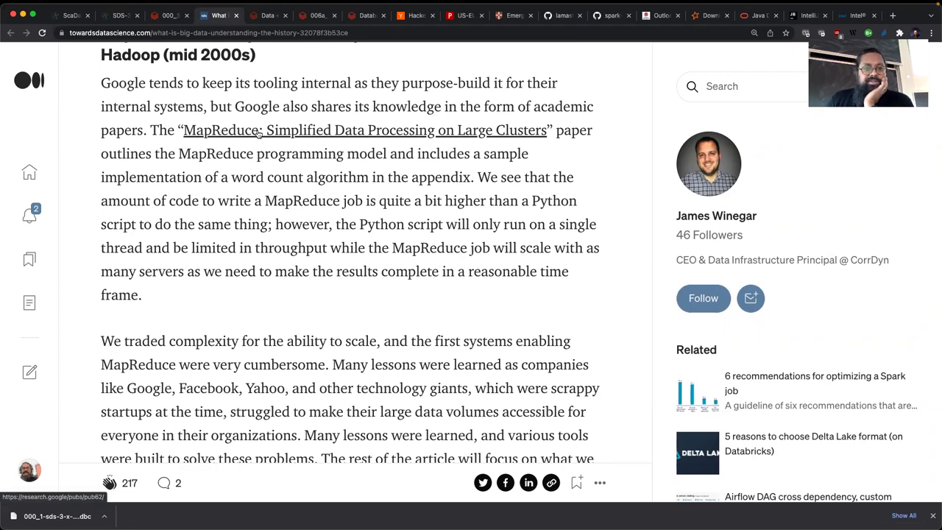
{"action": "scroll", "coordinate": [256, 204], "scroll_direction": "down", "scroll_amount": 5}
{"action": "scroll", "coordinate": [255, 205], "scroll_direction": "down", "scroll_amount": 6}
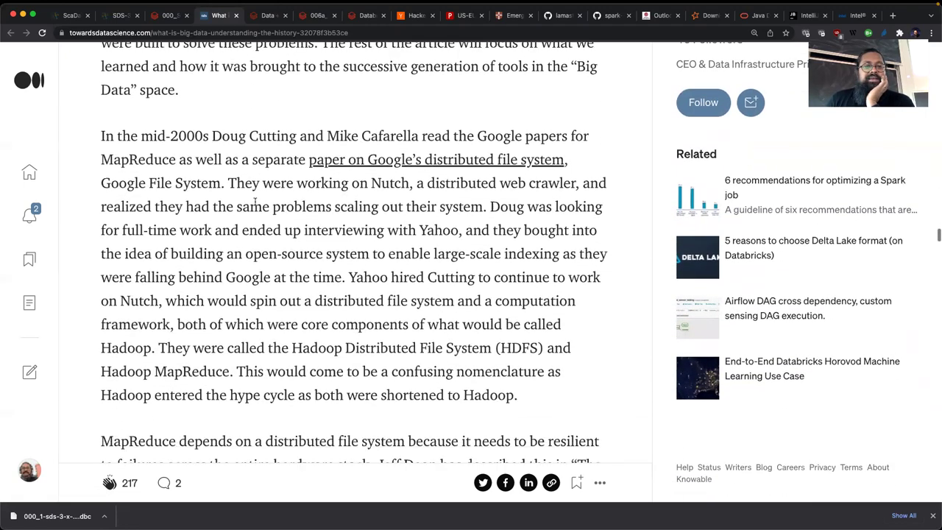
{"action": "scroll", "coordinate": [256, 204], "scroll_direction": "down", "scroll_amount": 2}
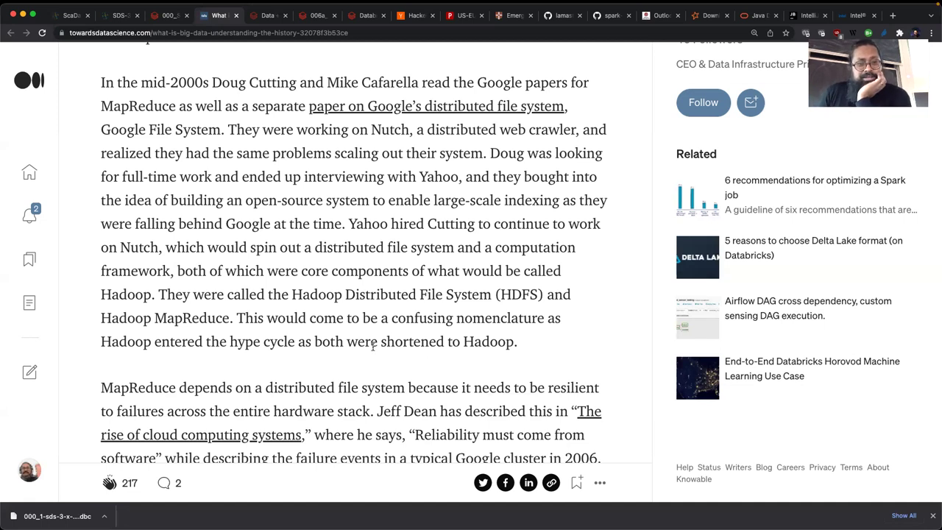
{"action": "scroll", "coordinate": [376, 349], "scroll_direction": "down", "scroll_amount": 2}
{"action": "scroll", "coordinate": [376, 349], "scroll_direction": "down", "scroll_amount": 5}
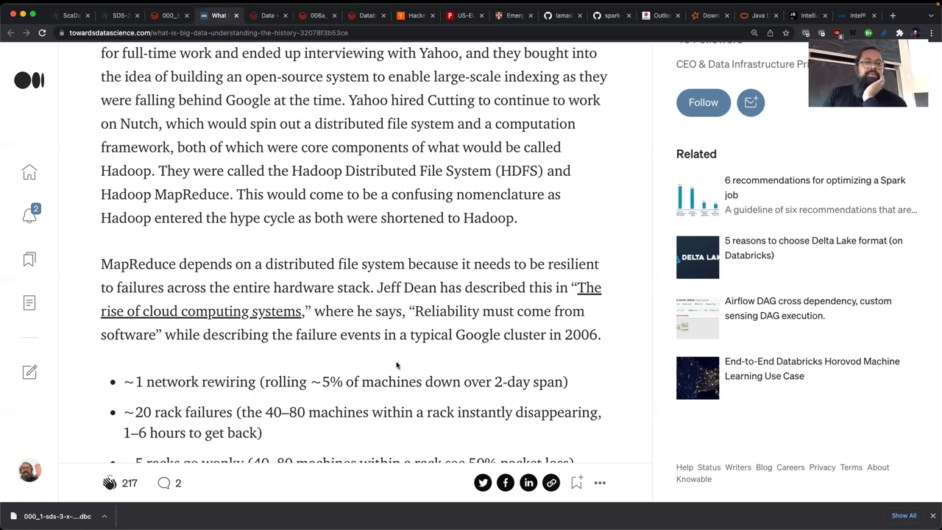
- Examine the article's list of Google cluster failure events and the "Latency Numbers Every Programmer Should Know" chart
{"action": "scroll", "coordinate": [427, 356], "scroll_direction": "down", "scroll_amount": 4}
{"action": "scroll", "coordinate": [426, 353], "scroll_direction": "down", "scroll_amount": 12}
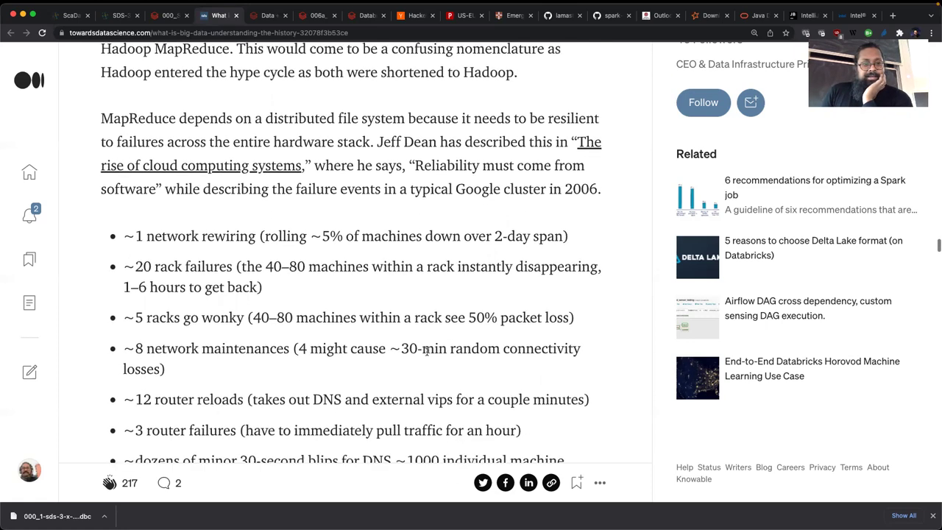
{"action": "scroll", "coordinate": [427, 354], "scroll_direction": "down", "scroll_amount": 18}
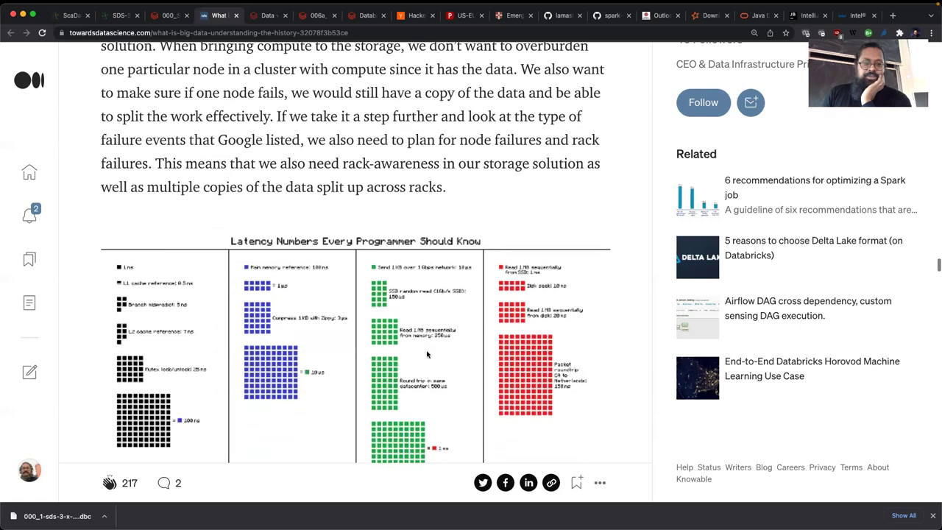
{"action": "scroll", "coordinate": [431, 380], "scroll_direction": "down", "scroll_amount": 1}
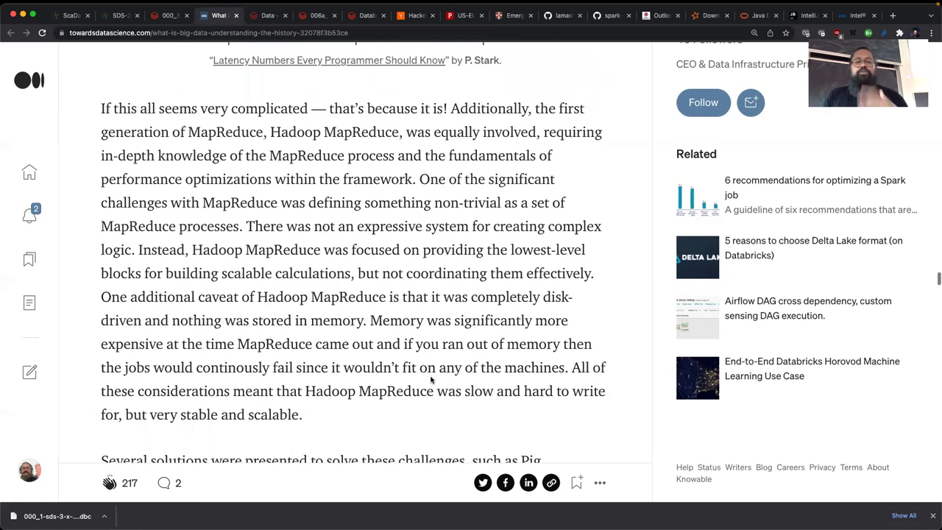
{"action": "scroll", "coordinate": [432, 379], "scroll_direction": "up", "scroll_amount": 18}
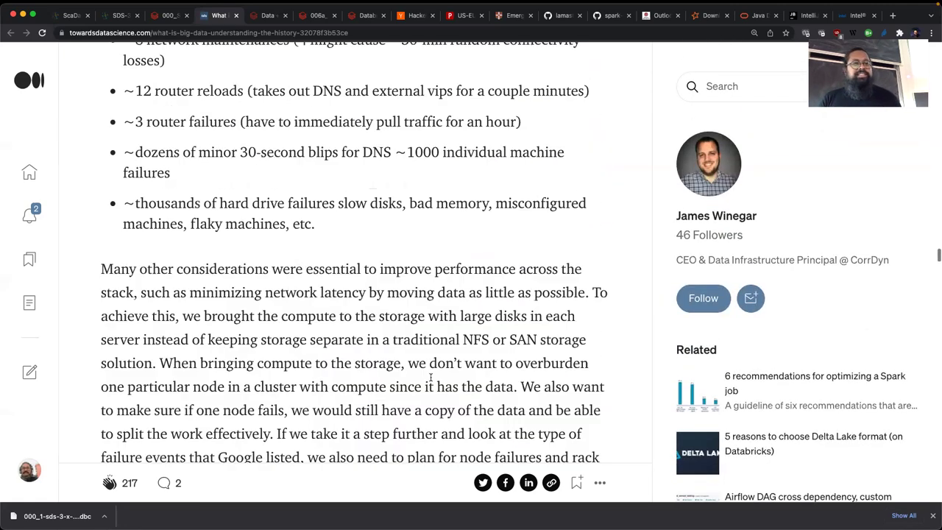
{"action": "scroll", "coordinate": [430, 377], "scroll_direction": "up", "scroll_amount": 3}
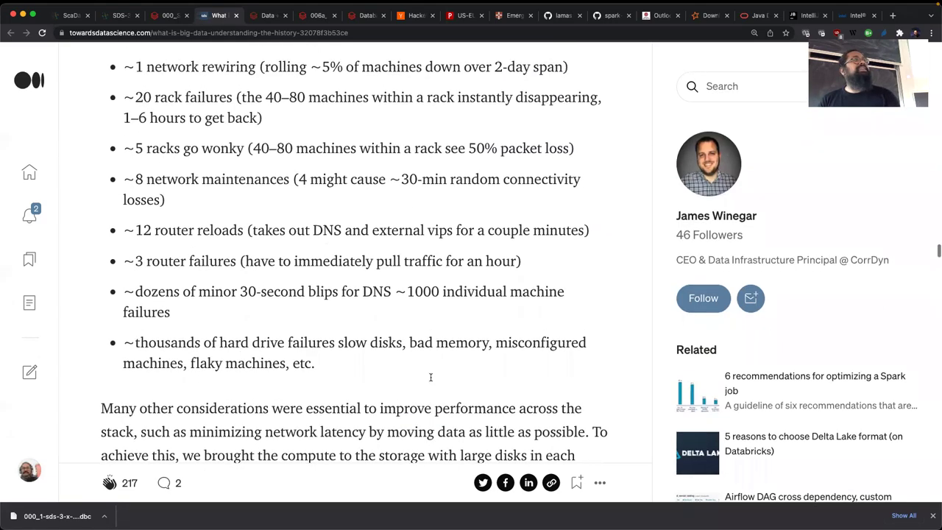
{"action": "scroll", "coordinate": [431, 380], "scroll_direction": "down", "scroll_amount": 4}
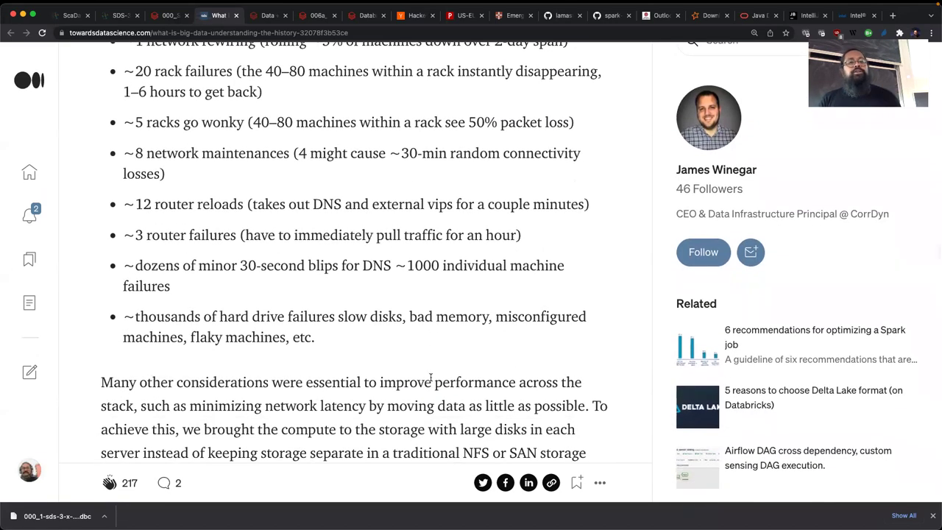
{"action": "scroll", "coordinate": [432, 378], "scroll_direction": "down", "scroll_amount": 20}
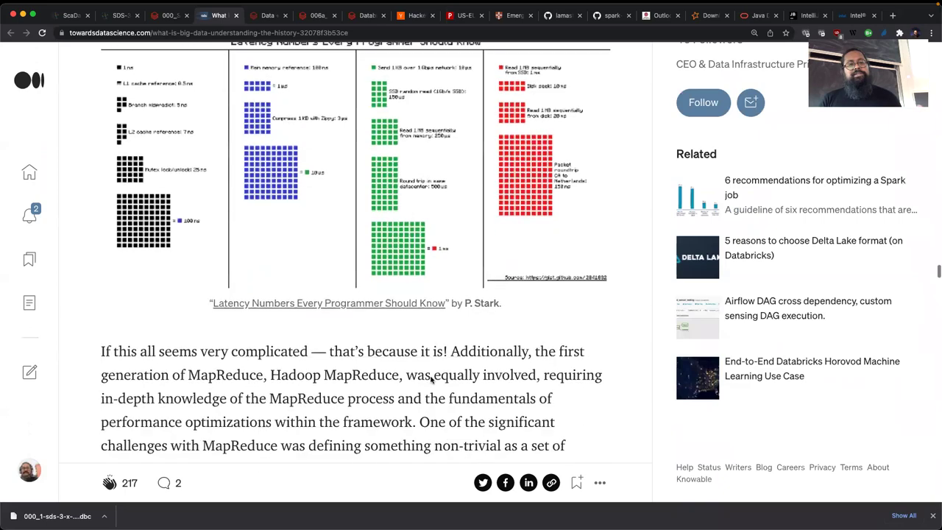
- Read about the Pig, Hive and MRJob wrappers for Hadoop MapReduce and the early 2010s section on cloud abstractions
{"action": "scroll", "coordinate": [430, 378], "scroll_direction": "down", "scroll_amount": 8}
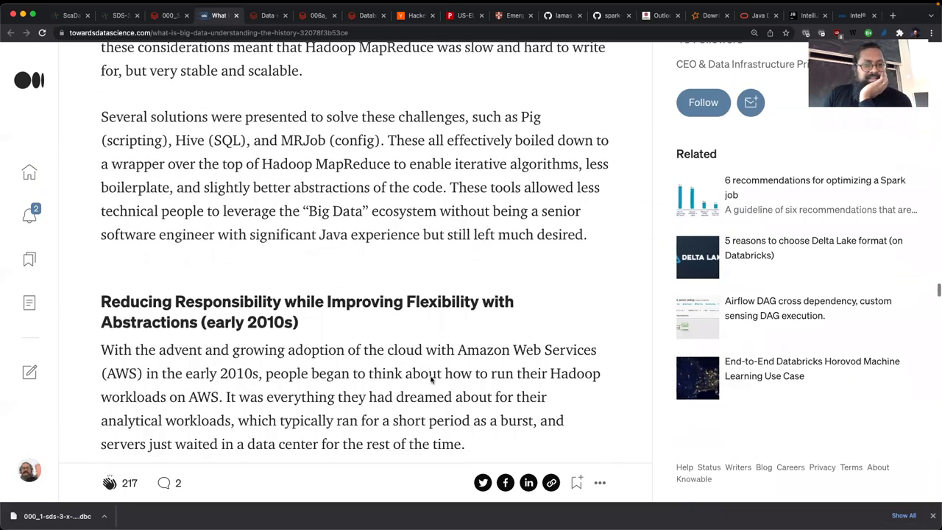
{"action": "scroll", "coordinate": [431, 379], "scroll_direction": "down", "scroll_amount": 7}
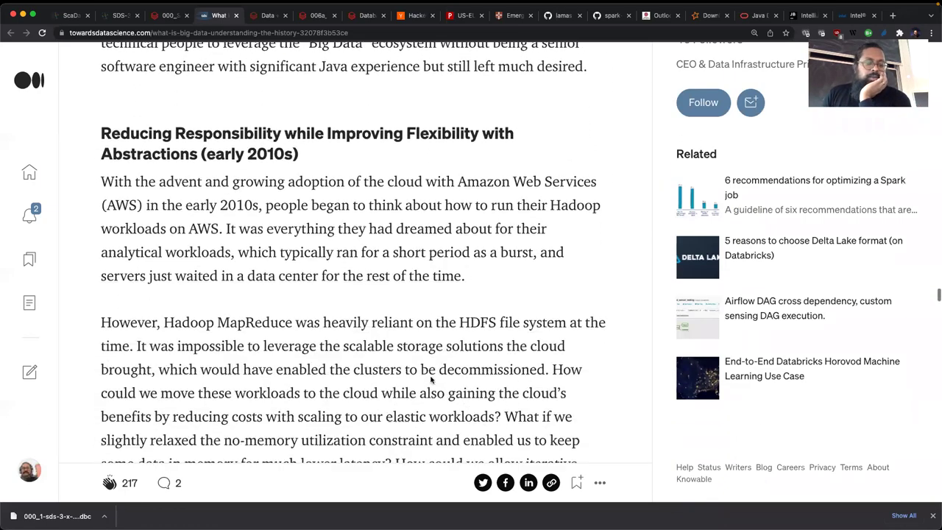
{"action": "scroll", "coordinate": [432, 377], "scroll_direction": "up", "scroll_amount": 15}
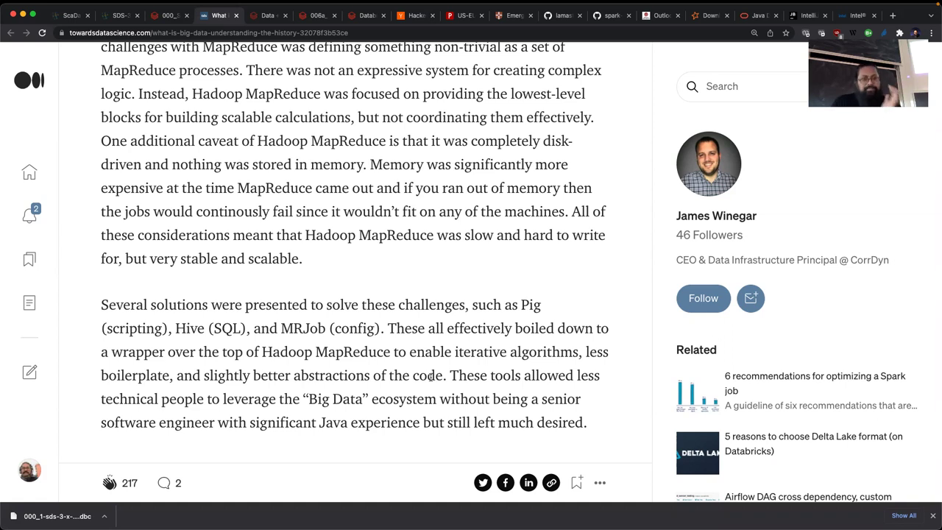
{"action": "scroll", "coordinate": [430, 377], "scroll_direction": "down", "scroll_amount": 10}
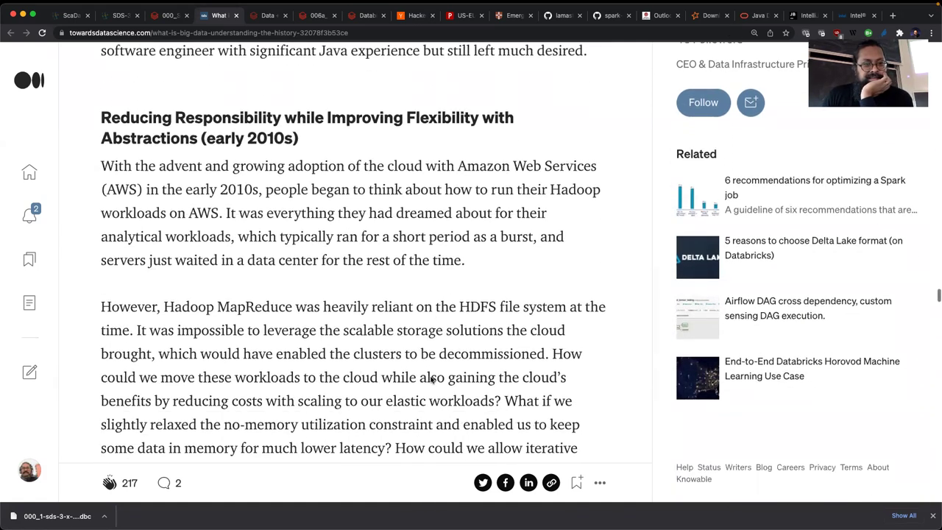
- Read the mid 2010s section on Spark's DataFrame API and Spark SQL, and examine the Catalyst Optimizer diagram
{"action": "scroll", "coordinate": [430, 380], "scroll_direction": "down", "scroll_amount": 20}
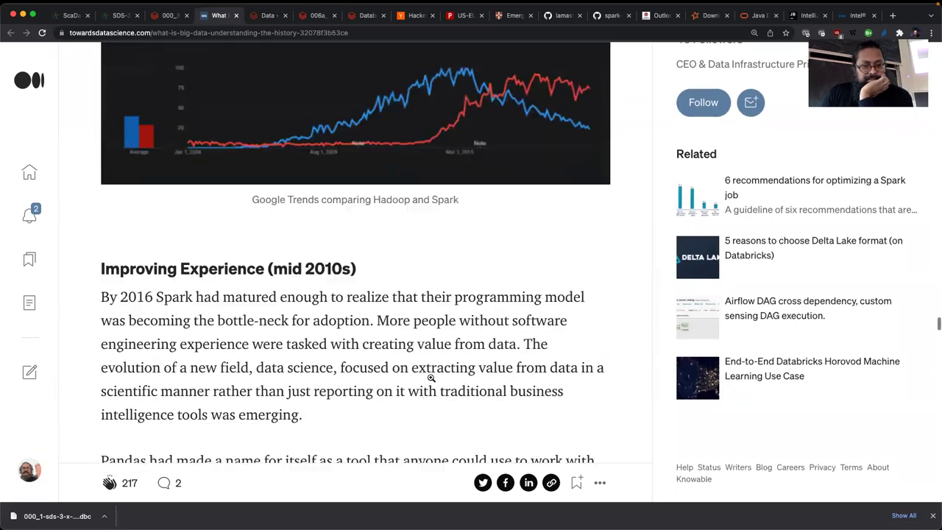
{"action": "scroll", "coordinate": [430, 376], "scroll_direction": "down", "scroll_amount": 13}
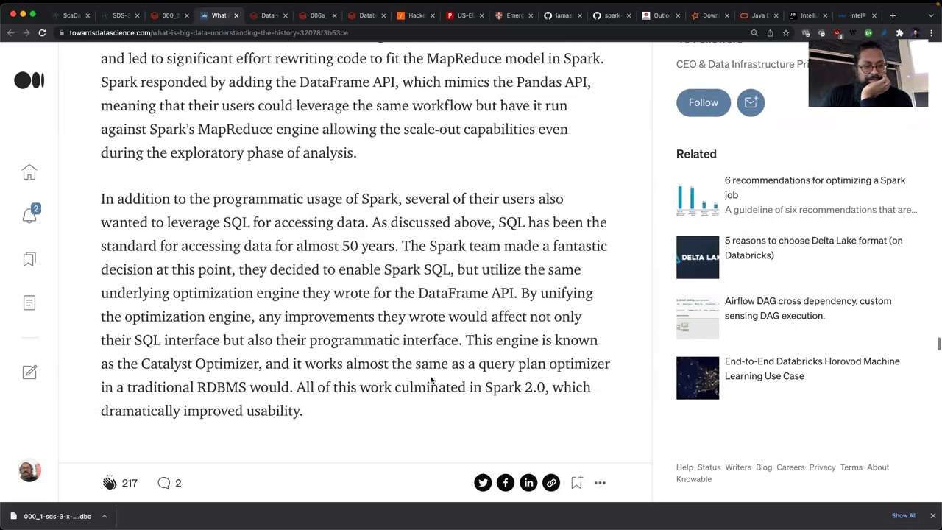
{"action": "scroll", "coordinate": [431, 378], "scroll_direction": "down", "scroll_amount": 3}
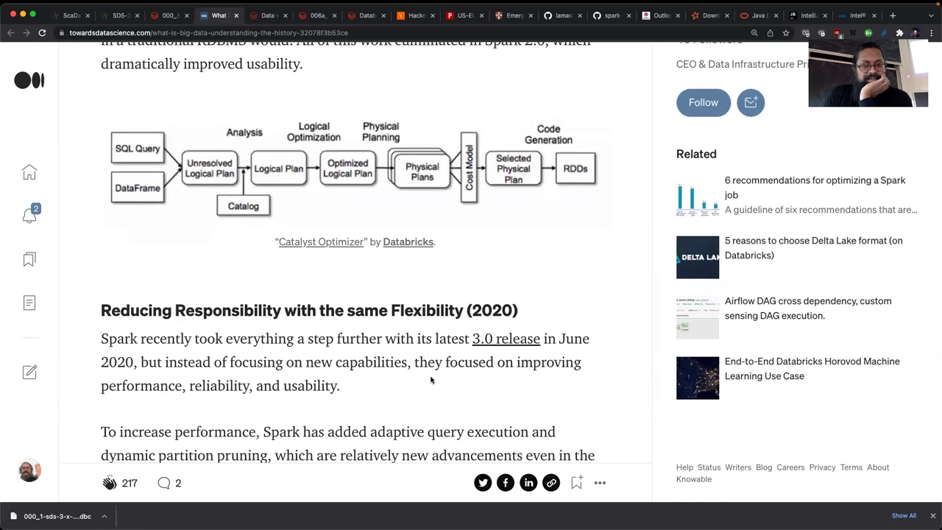
{"action": "scroll", "coordinate": [431, 379], "scroll_direction": "up", "scroll_amount": 3}
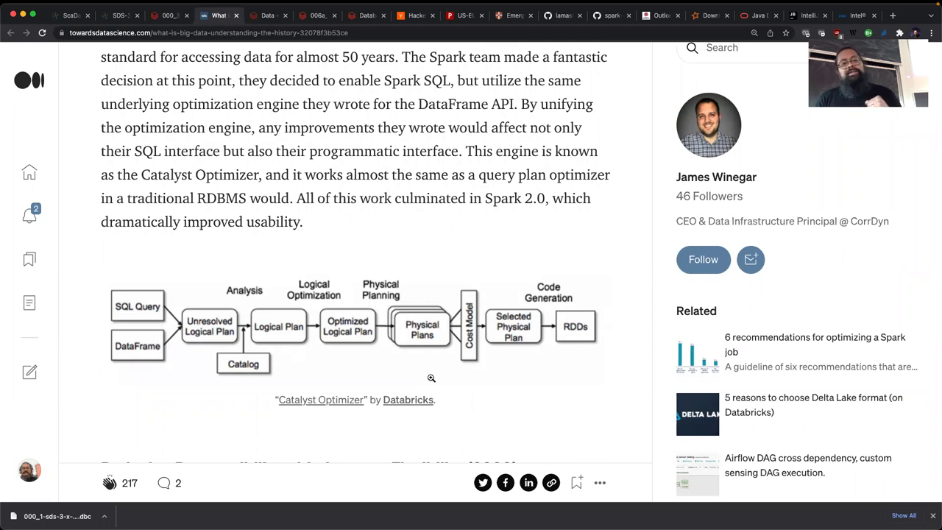
{"action": "scroll", "coordinate": [431, 378], "scroll_direction": "down", "scroll_amount": 3}
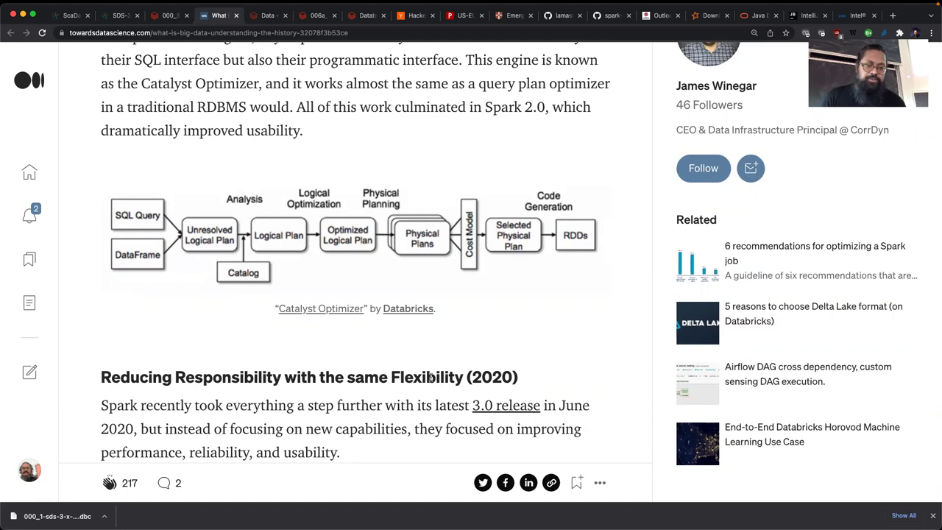
{"action": "scroll", "coordinate": [430, 376], "scroll_direction": "down", "scroll_amount": 5}
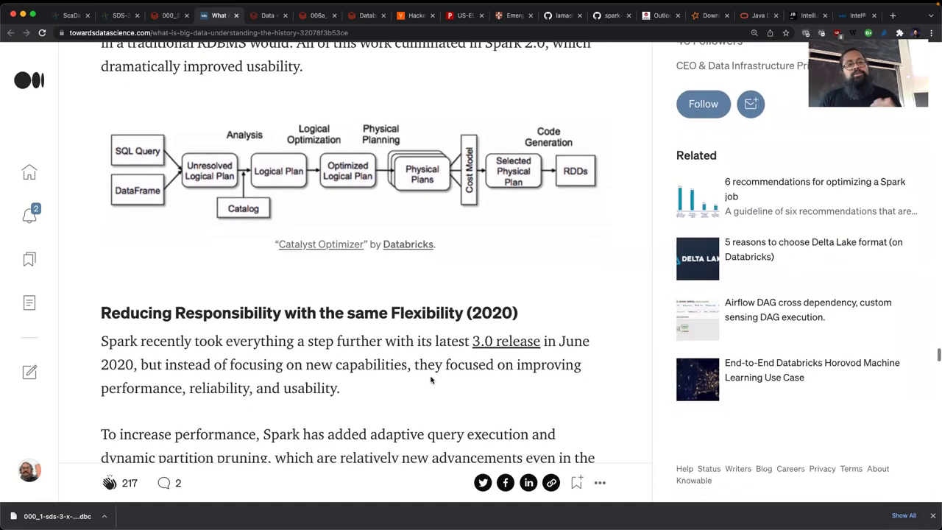
- Read about the Spark 3.0 improvements, the release history chart of big data tools and the article's current challenges section
{"action": "scroll", "coordinate": [430, 377], "scroll_direction": "down", "scroll_amount": 18}
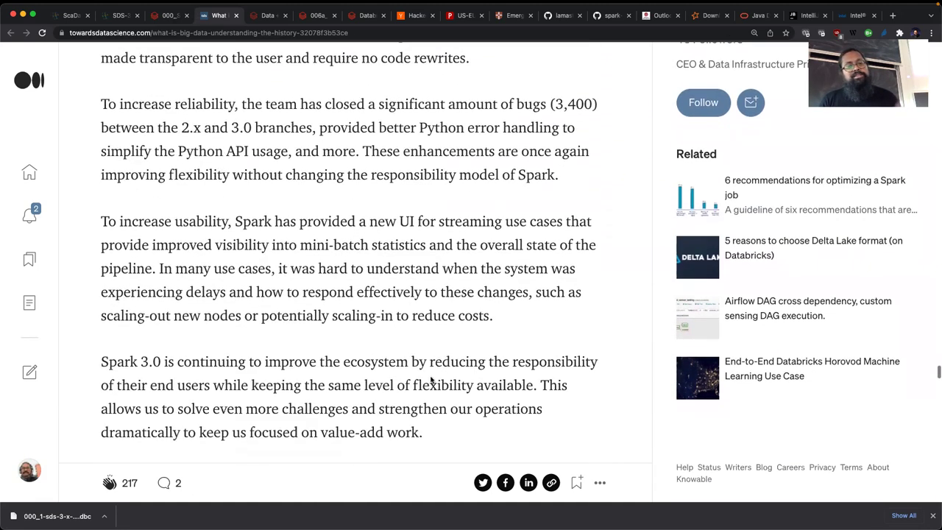
{"action": "scroll", "coordinate": [430, 375], "scroll_direction": "up", "scroll_amount": 1}
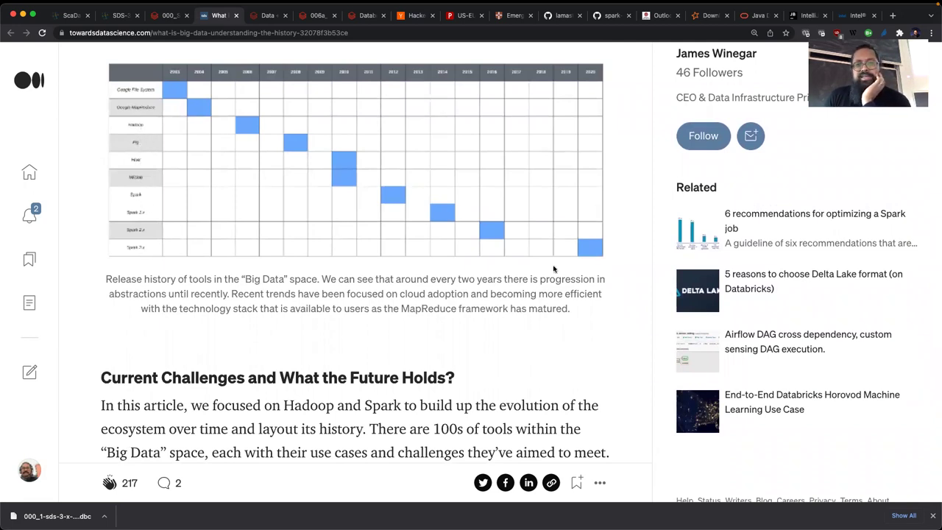
{"action": "scroll", "coordinate": [526, 302], "scroll_direction": "down", "scroll_amount": 1}
{"action": "scroll", "coordinate": [526, 302], "scroll_direction": "down", "scroll_amount": 10}
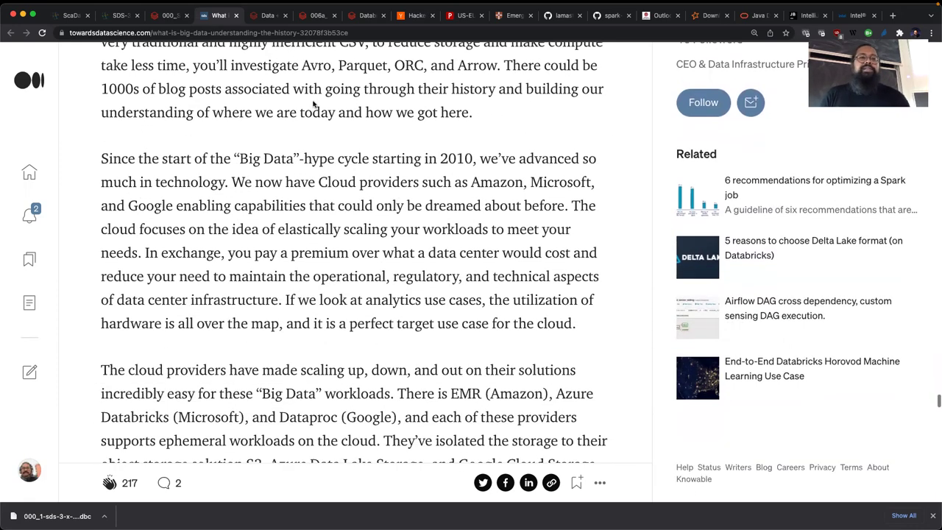
- Return to the course notebook, then view the opened Data + AI Summit page, from the reasons to join to the 2022 event announcement
{"action": "key", "text": "super+3"}
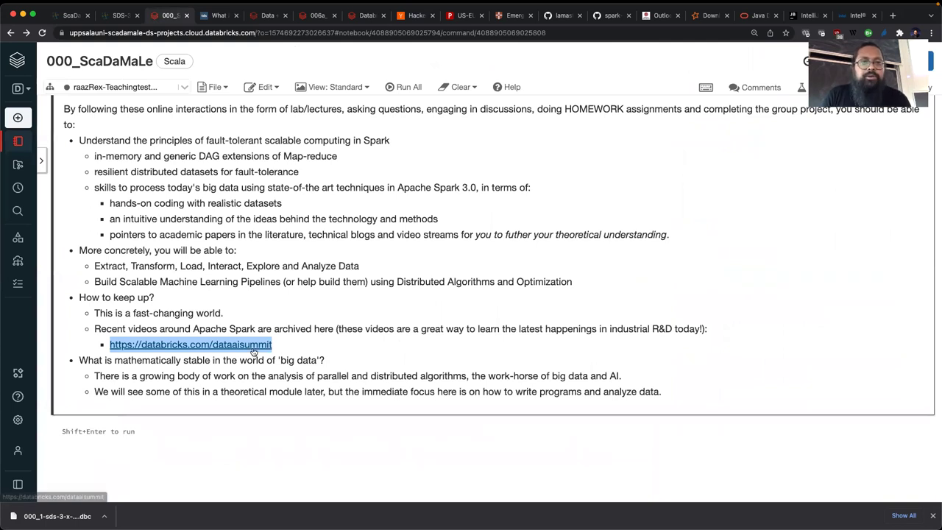
{"action": "left_click", "coordinate": [263, 17]}
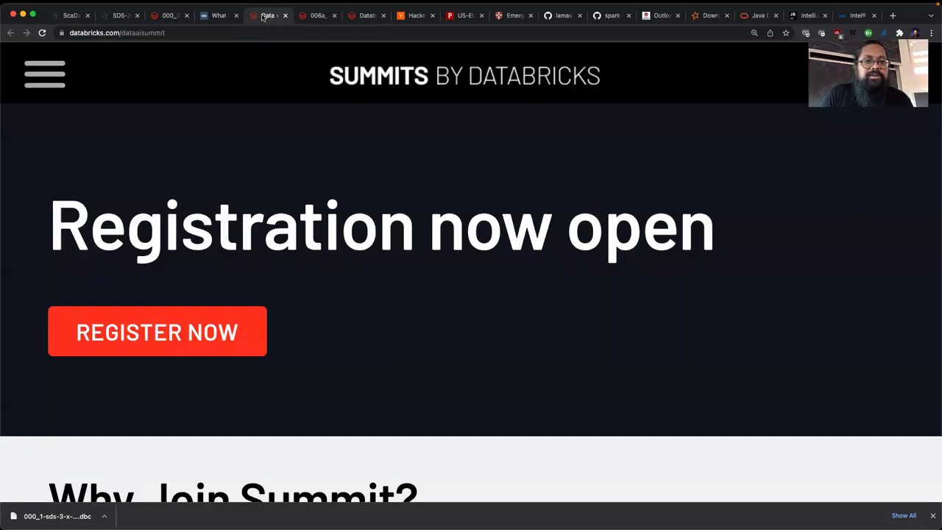
{"action": "scroll", "coordinate": [402, 360], "scroll_direction": "down", "scroll_amount": 1}
{"action": "scroll", "coordinate": [403, 360], "scroll_direction": "down", "scroll_amount": 5}
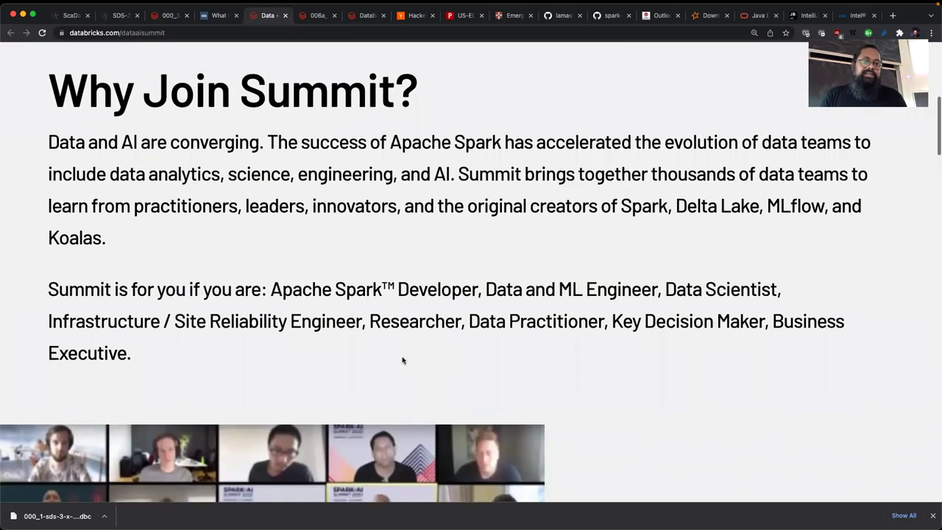
{"action": "scroll", "coordinate": [403, 358], "scroll_direction": "down", "scroll_amount": 2}
{"action": "scroll", "coordinate": [591, 380], "scroll_direction": "down", "scroll_amount": 2}
{"action": "scroll", "coordinate": [591, 380], "scroll_direction": "down", "scroll_amount": 5}
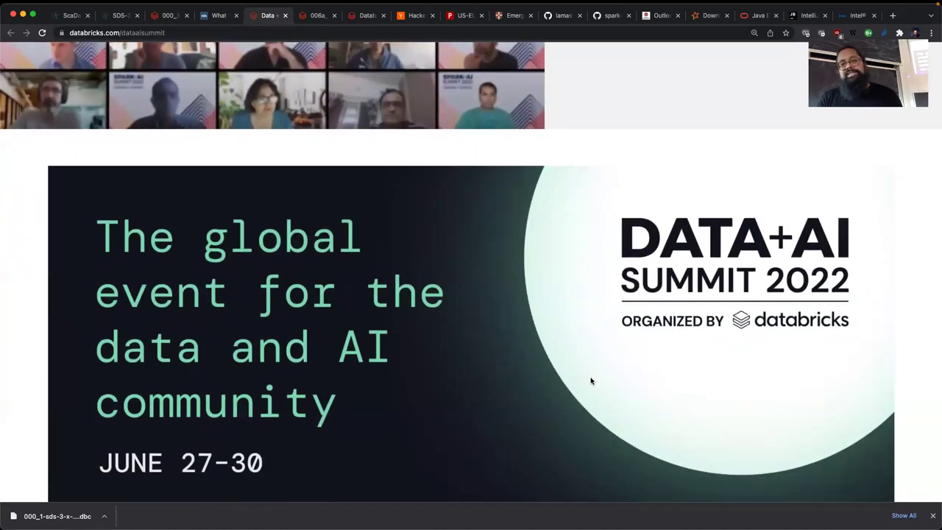
{"action": "scroll", "coordinate": [590, 381], "scroll_direction": "down", "scroll_amount": 2}
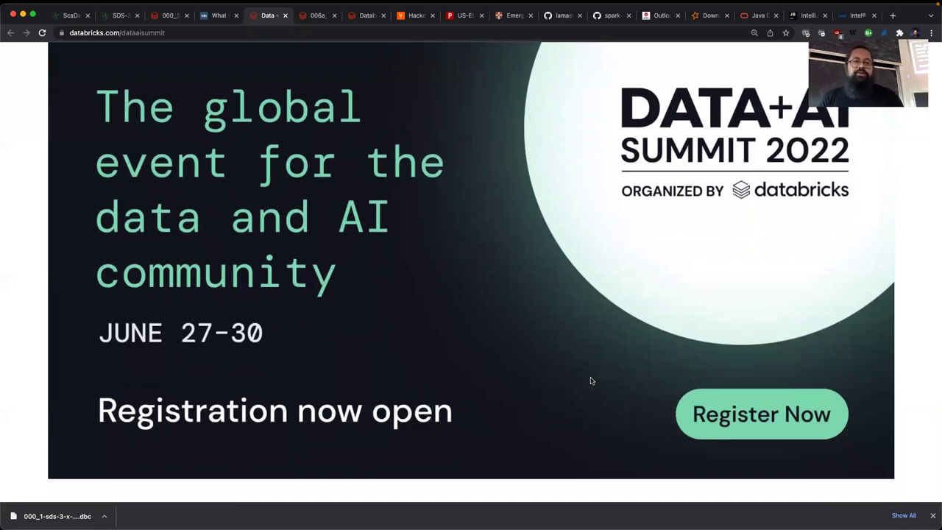
{"action": "scroll", "coordinate": [590, 380], "scroll_direction": "down", "scroll_amount": 5}
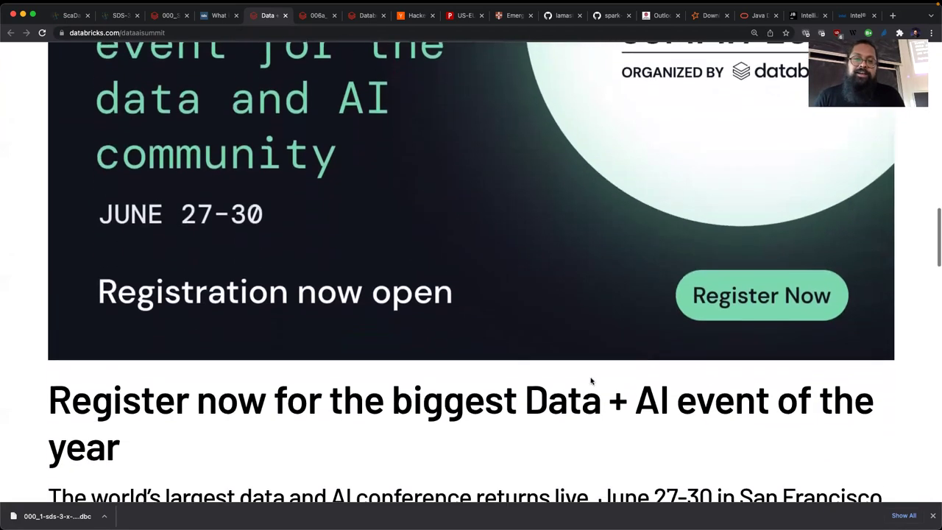
- View the summit page's registration, previous videos and slides, and Apache Spark sections, and return to the 000_ScaDaMaLe notebook
{"action": "scroll", "coordinate": [590, 377], "scroll_direction": "down", "scroll_amount": 10}
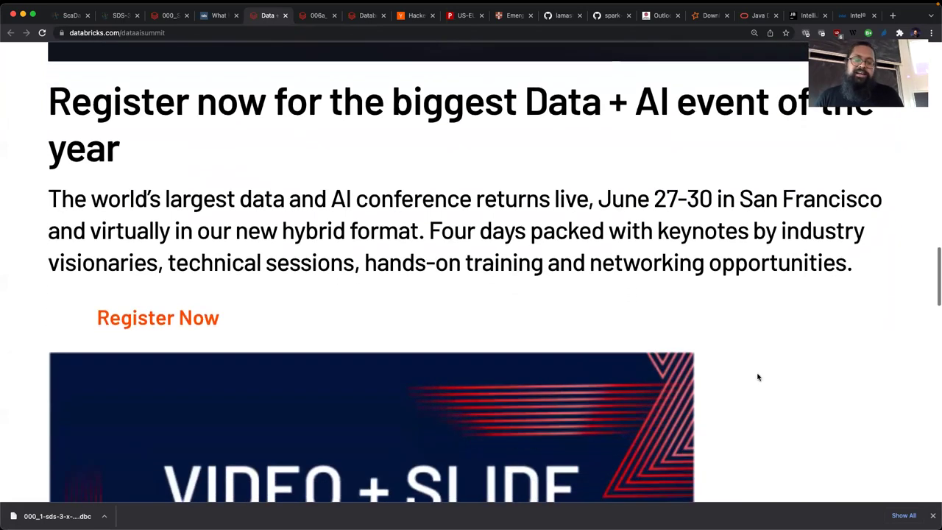
{"action": "scroll", "coordinate": [757, 377], "scroll_direction": "down", "scroll_amount": 3}
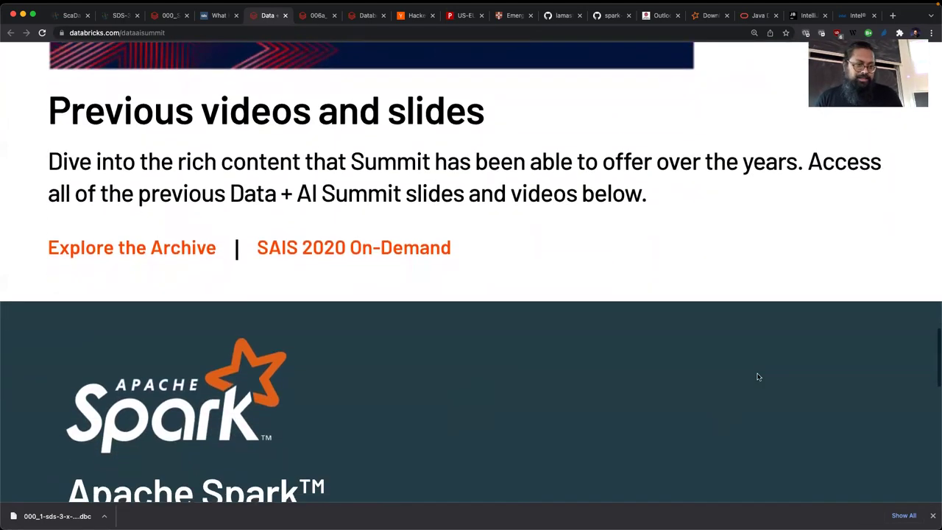
{"action": "scroll", "coordinate": [758, 377], "scroll_direction": "down", "scroll_amount": 9}
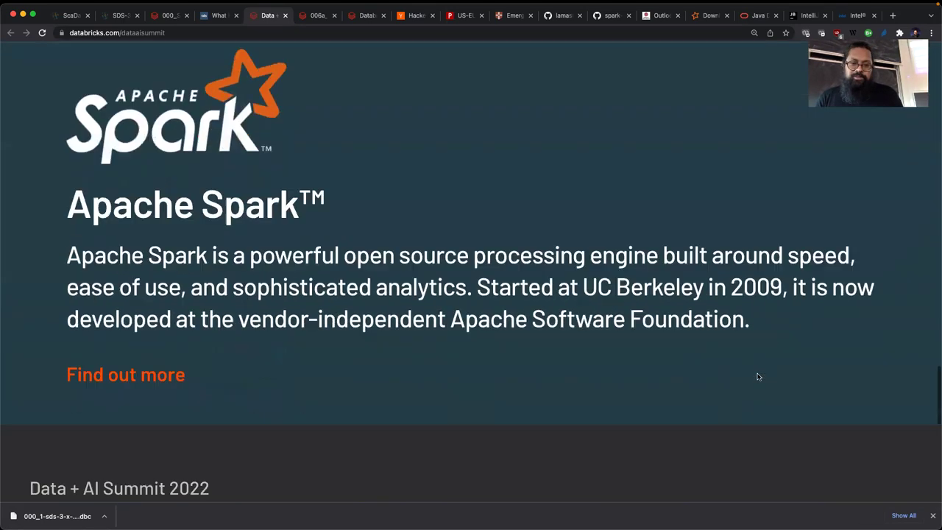
{"action": "scroll", "coordinate": [758, 377], "scroll_direction": "up", "scroll_amount": 20}
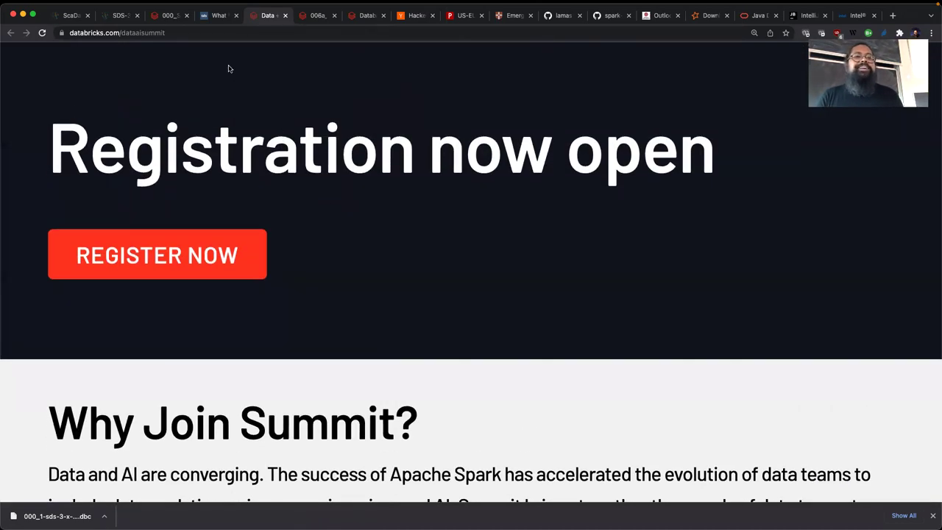
{"action": "left_click", "coordinate": [168, 15]}
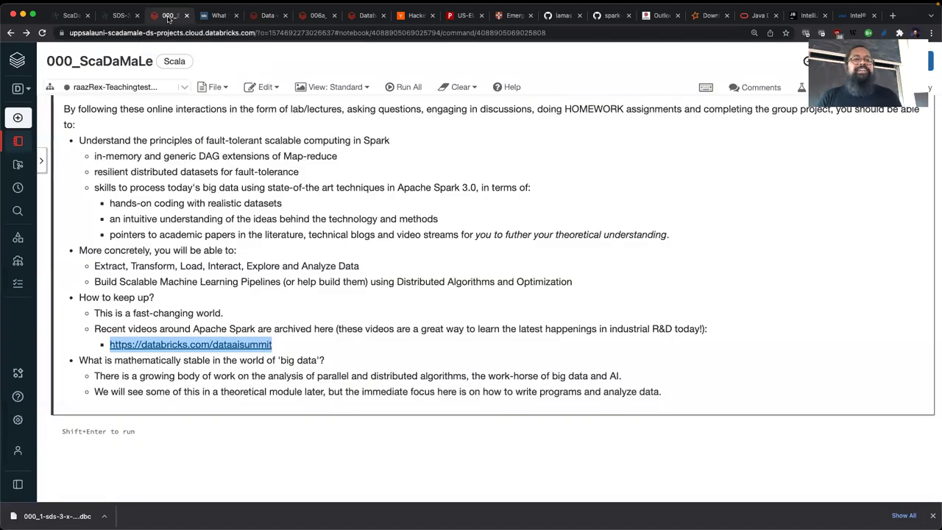
{"action": "left_click", "coordinate": [394, 348]}
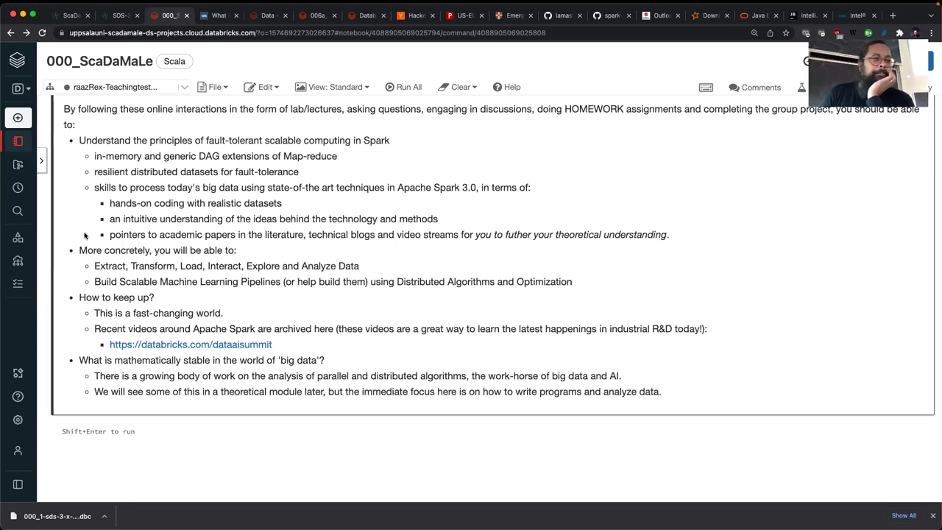
- Open the 001_whySpark notebook from the 000_1-sds-3-x-spark folder and read the key insights under Why Apache Spark
{"action": "left_click", "coordinate": [19, 144]}
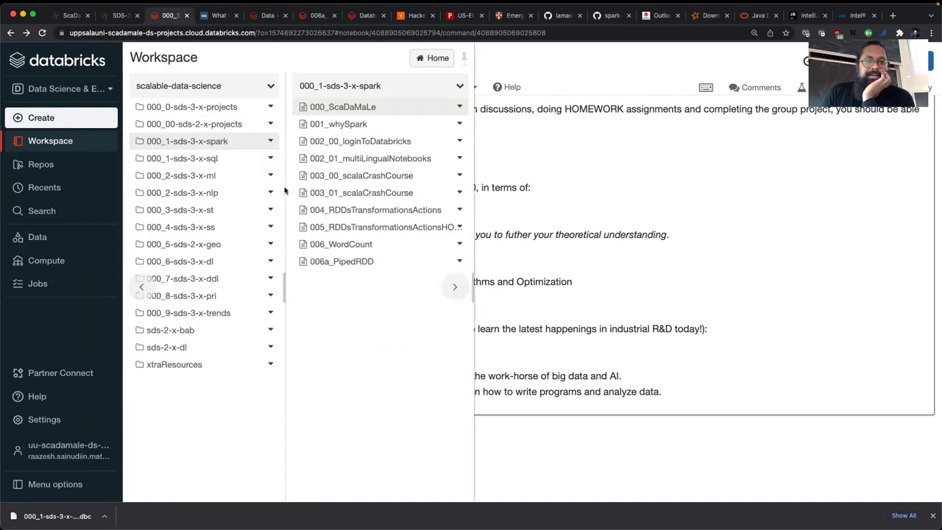
{"action": "left_click", "coordinate": [332, 125]}
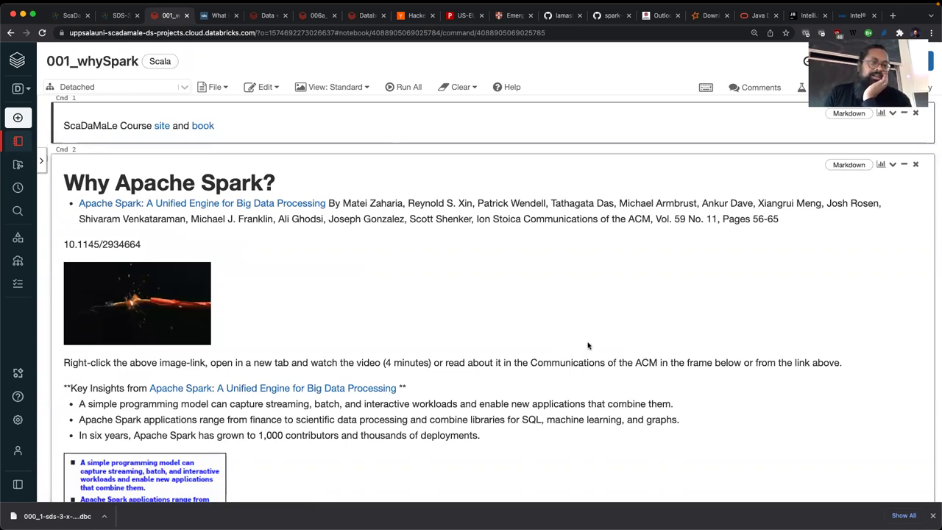
{"action": "scroll", "coordinate": [588, 345], "scroll_direction": "down", "scroll_amount": 1}
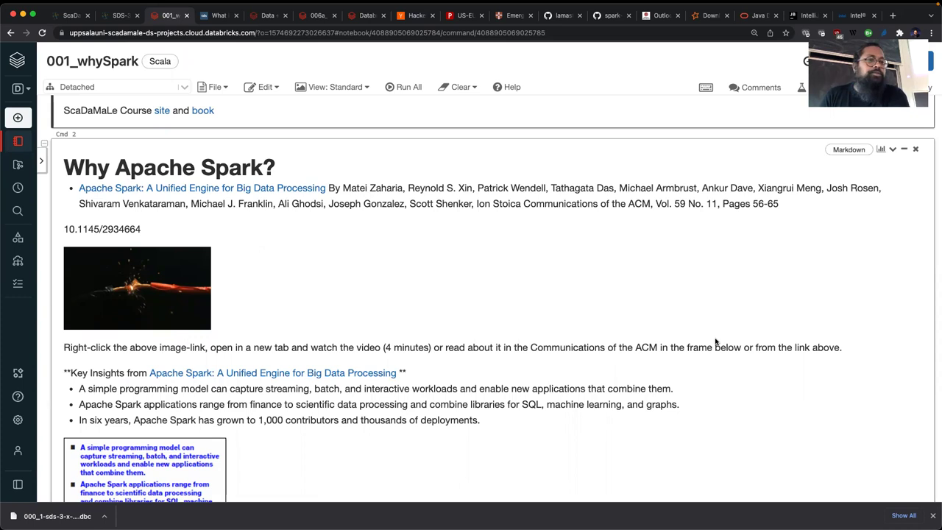
{"action": "scroll", "coordinate": [765, 371], "scroll_direction": "down", "scroll_amount": 3}
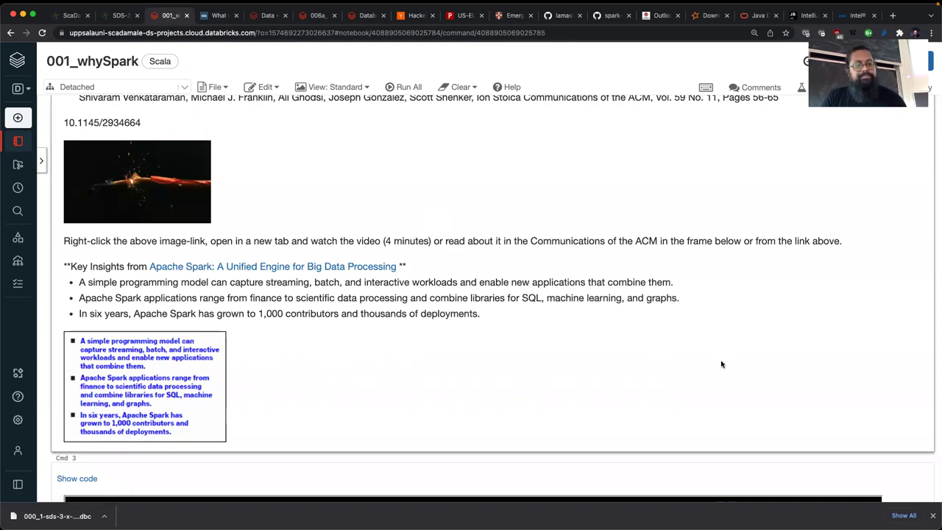
{"action": "scroll", "coordinate": [721, 365], "scroll_direction": "down", "scroll_amount": 1}
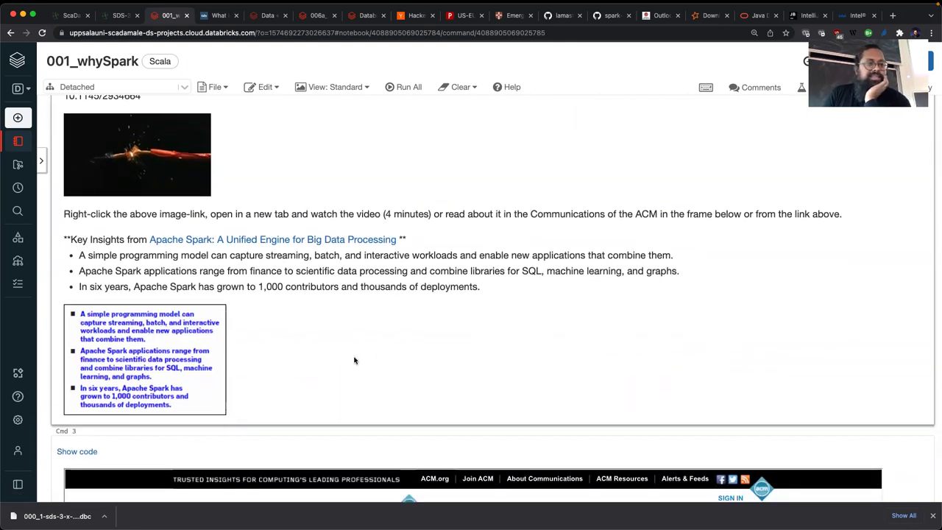
{"action": "scroll", "coordinate": [266, 342], "scroll_direction": "down", "scroll_amount": 1}
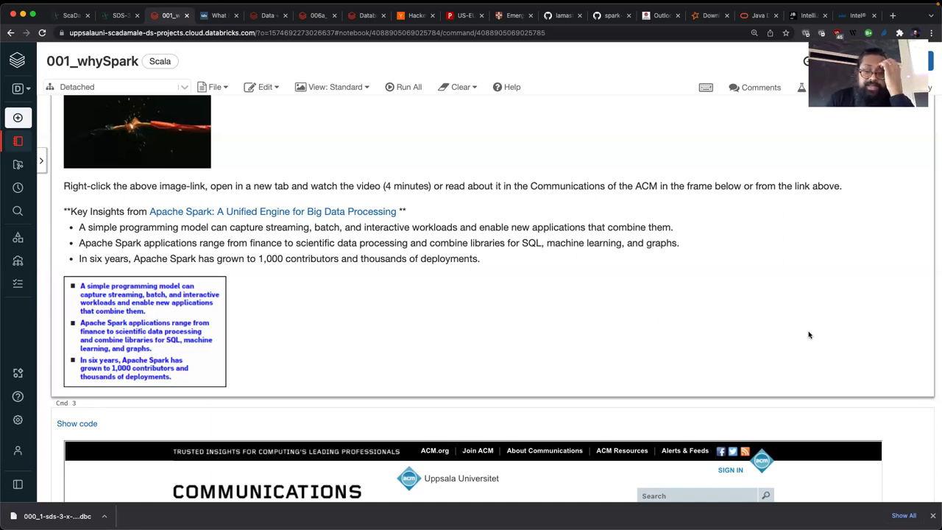
- Look through the embedded Communications of the ACM article on Apache Spark, down to its video, Key Insights box and project origins
{"action": "scroll", "coordinate": [908, 459], "scroll_direction": "down", "scroll_amount": 1}
{"action": "scroll", "coordinate": [909, 459], "scroll_direction": "down", "scroll_amount": 10}
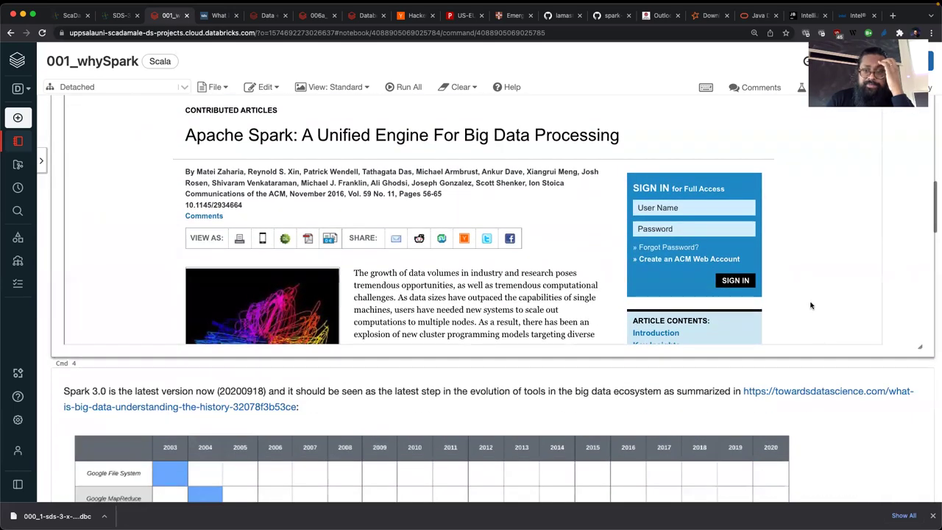
{"action": "scroll", "coordinate": [811, 306], "scroll_direction": "down", "scroll_amount": 10}
{"action": "scroll", "coordinate": [811, 305], "scroll_direction": "down", "scroll_amount": 2}
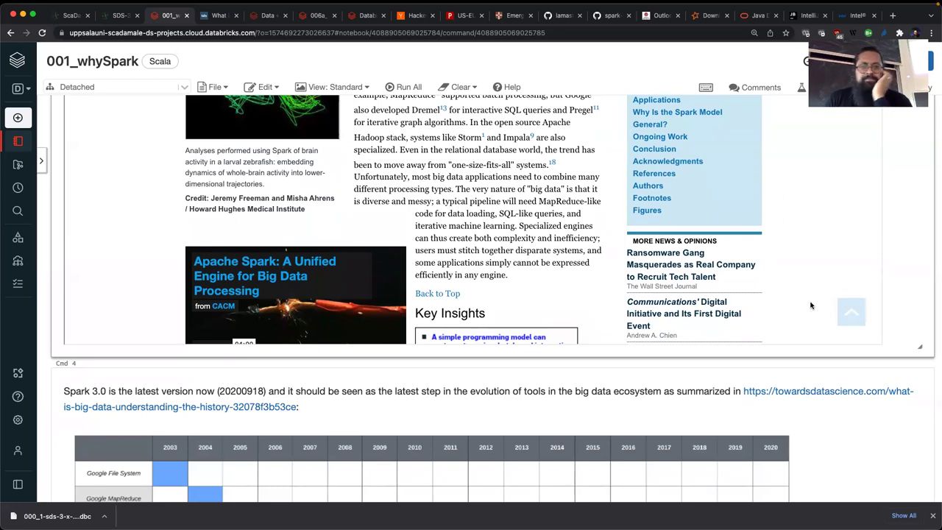
{"action": "scroll", "coordinate": [811, 305], "scroll_direction": "down", "scroll_amount": 10}
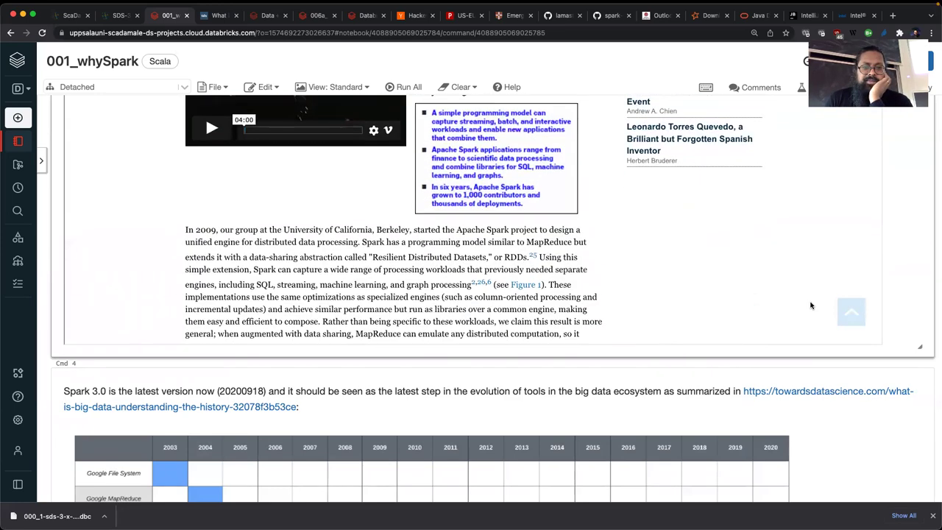
{"action": "scroll", "coordinate": [811, 306], "scroll_direction": "up", "scroll_amount": 6}
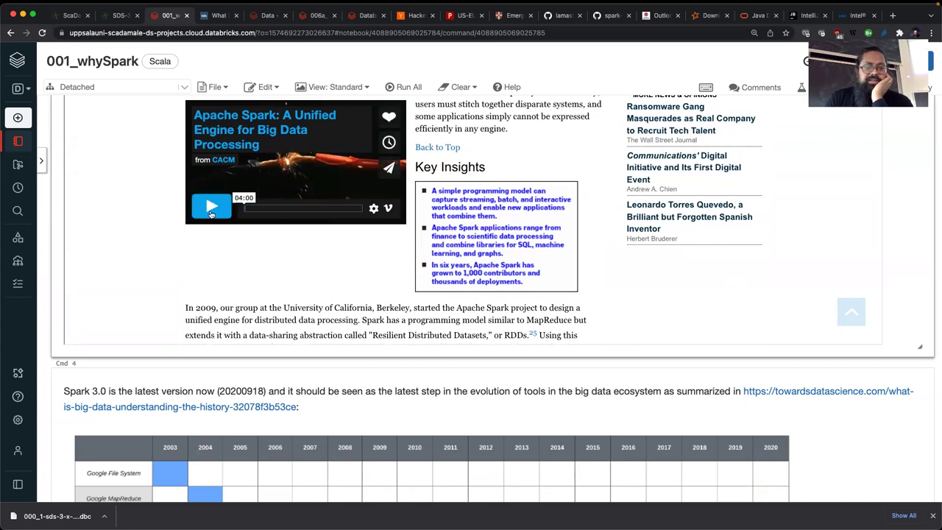
{"action": "right_click", "coordinate": [211, 210]}
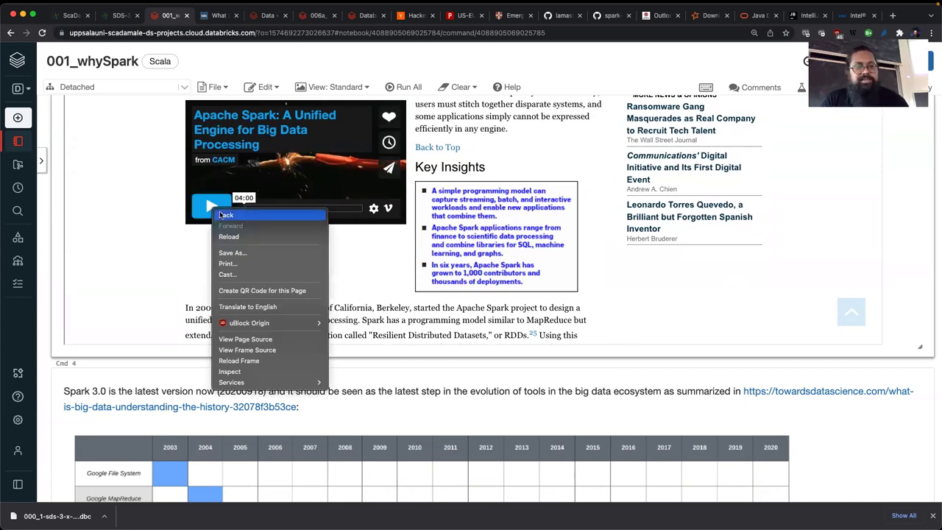
{"action": "left_click", "coordinate": [164, 258]}
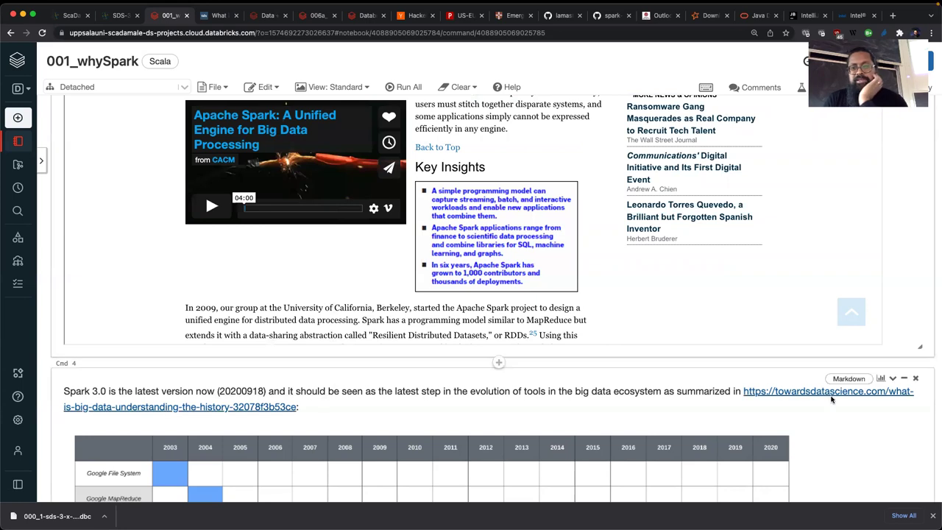
- Examine the 2003 to 2020 chart of big data tools and read the Alternatives to Apache Spark section below it
{"action": "scroll", "coordinate": [883, 456], "scroll_direction": "down", "scroll_amount": 1}
{"action": "scroll", "coordinate": [884, 456], "scroll_direction": "down", "scroll_amount": 5}
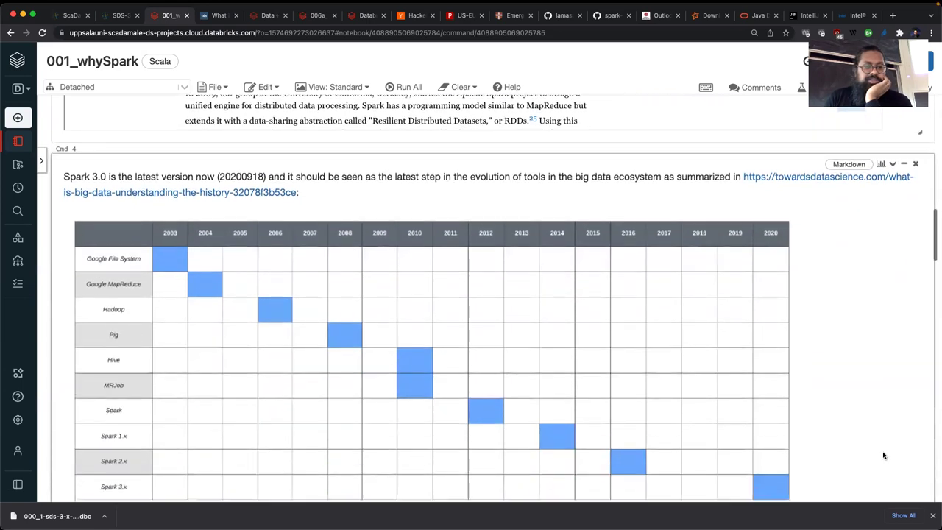
{"action": "scroll", "coordinate": [884, 456], "scroll_direction": "down", "scroll_amount": 1}
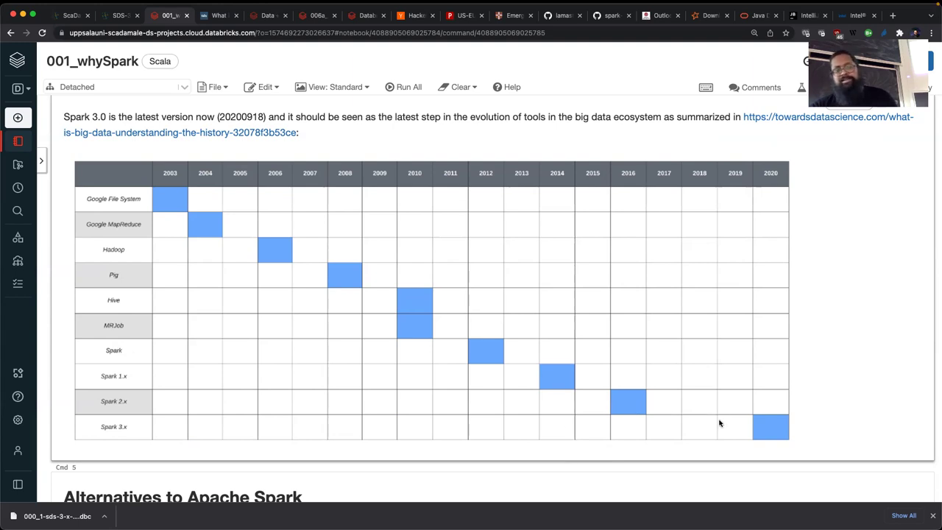
{"action": "scroll", "coordinate": [844, 422], "scroll_direction": "down", "scroll_amount": 3}
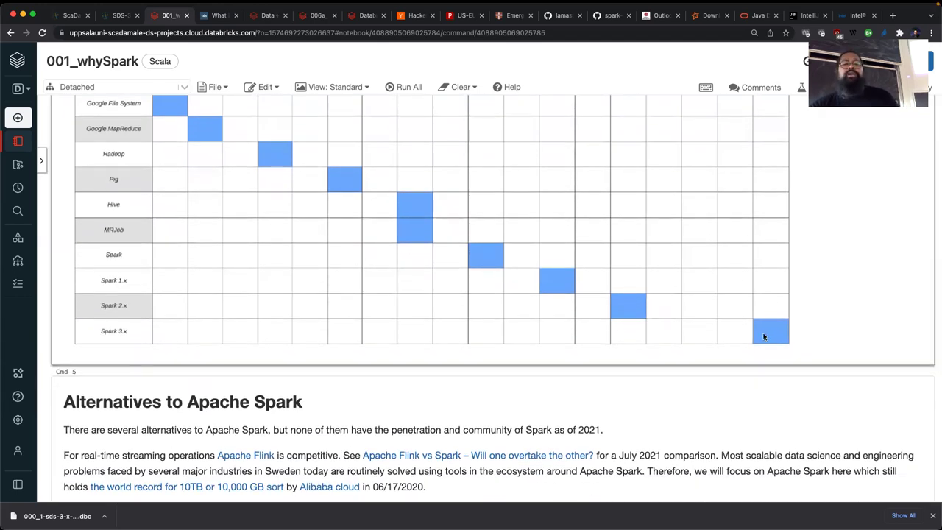
{"action": "scroll", "coordinate": [819, 412], "scroll_direction": "down", "scroll_amount": 5}
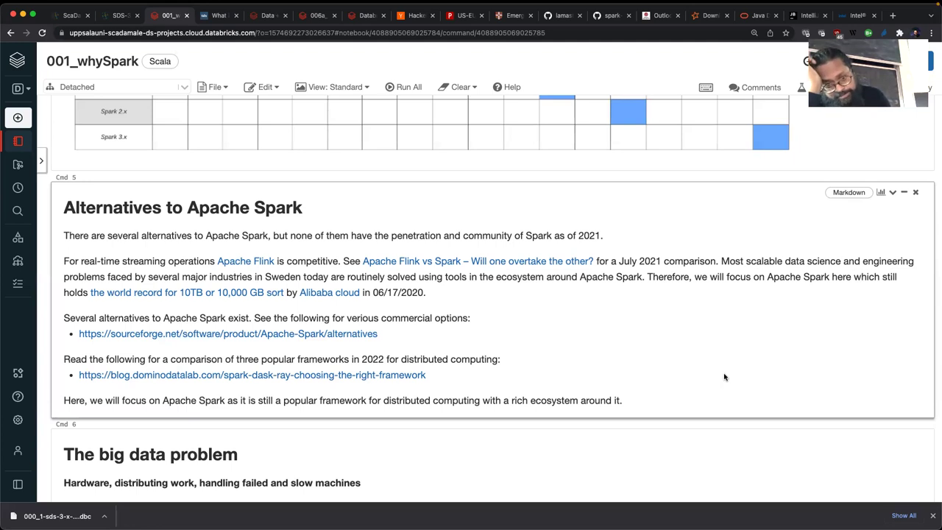
{"action": "scroll", "coordinate": [724, 377], "scroll_direction": "down", "scroll_amount": 5}
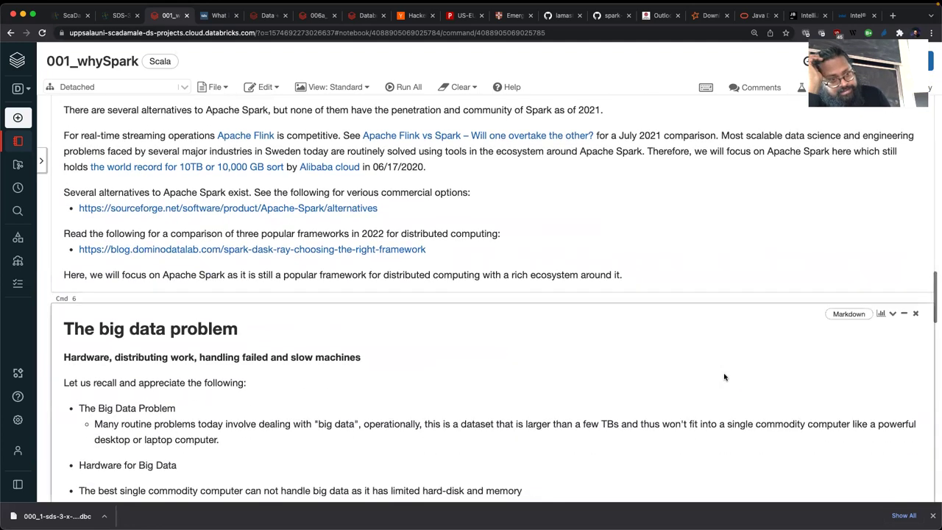
{"action": "scroll", "coordinate": [724, 377], "scroll_direction": "down", "scroll_amount": 1}
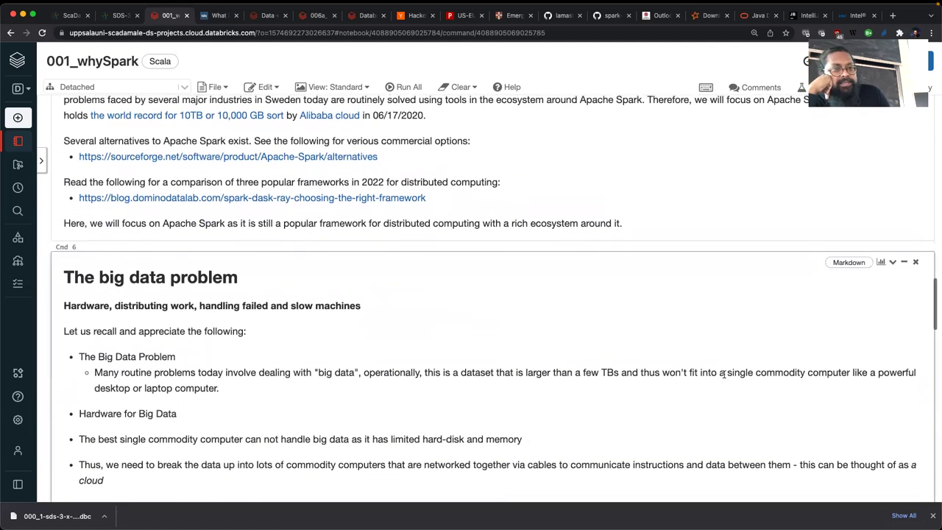
- Open the linked Domino blog comparison of three distributed computing frameworks in a new tab and switch to it
{"action": "right_click", "coordinate": [383, 201]}
{"action": "left_click", "coordinate": [413, 203]}
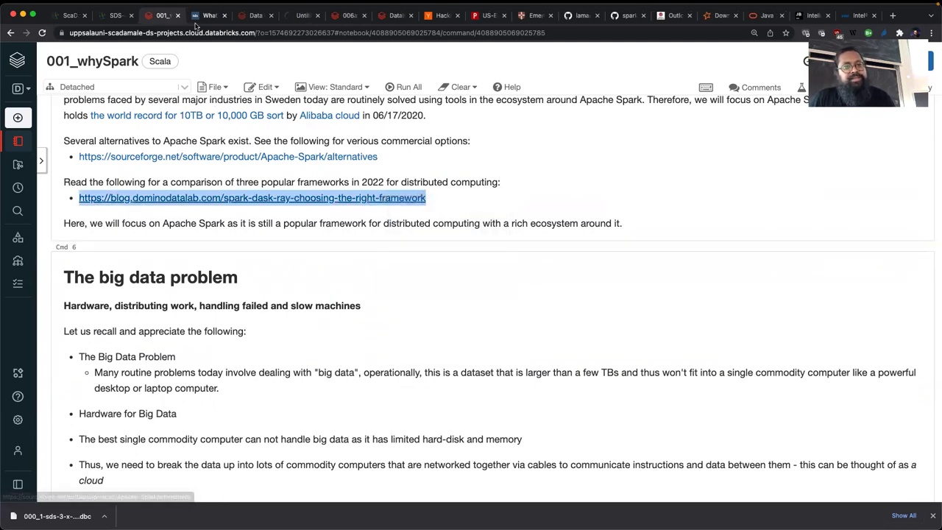
{"action": "left_click", "coordinate": [293, 18]}
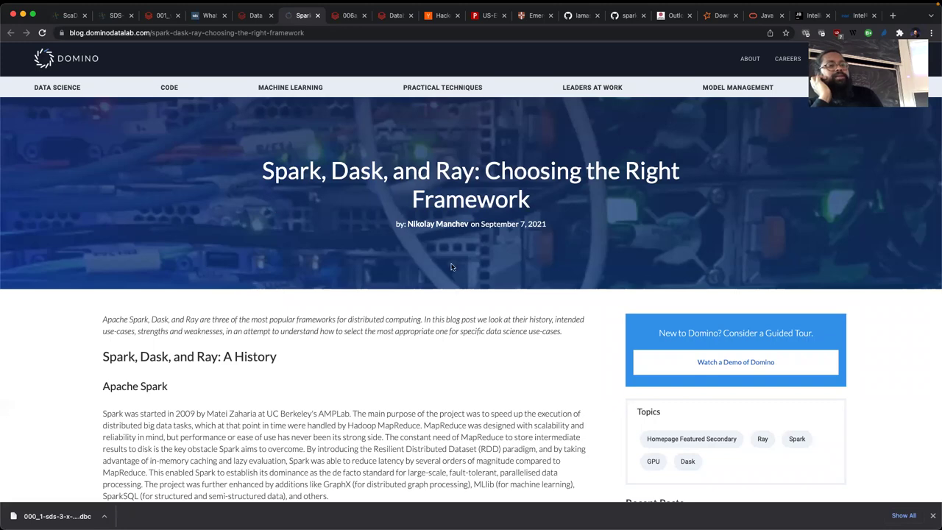
- Read the blog article's history of Spark, Dask and Ray and the start of its section on selecting the right framework
{"action": "scroll", "coordinate": [453, 360], "scroll_direction": "down", "scroll_amount": 5}
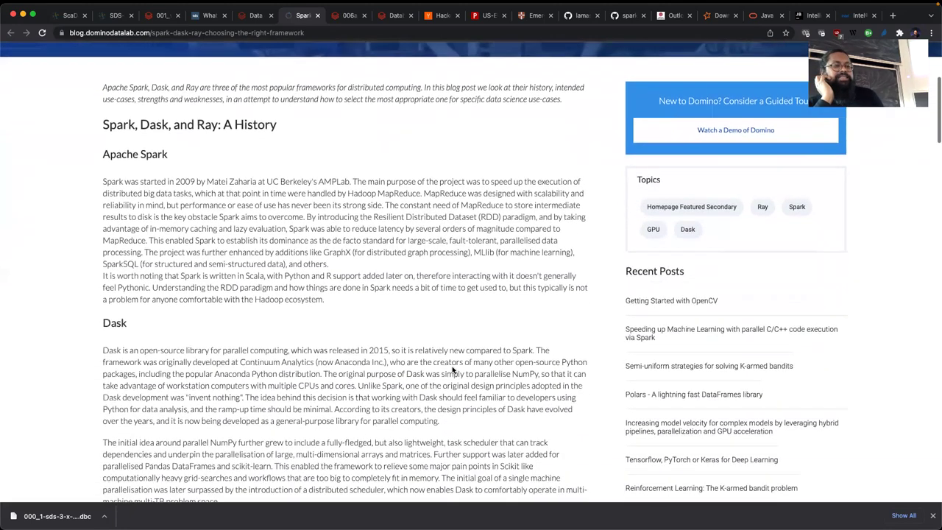
{"action": "scroll", "coordinate": [452, 366], "scroll_direction": "down", "scroll_amount": 2}
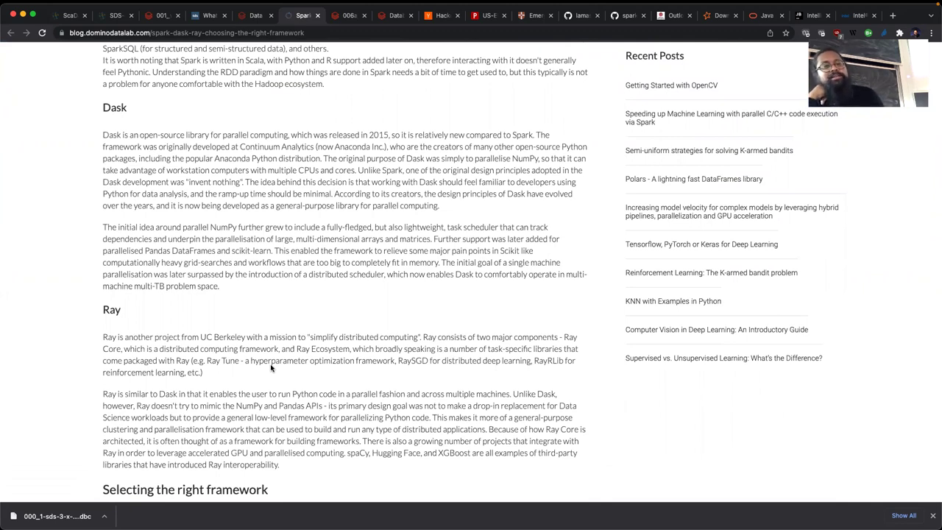
{"action": "scroll", "coordinate": [271, 368], "scroll_direction": "down", "scroll_amount": 2}
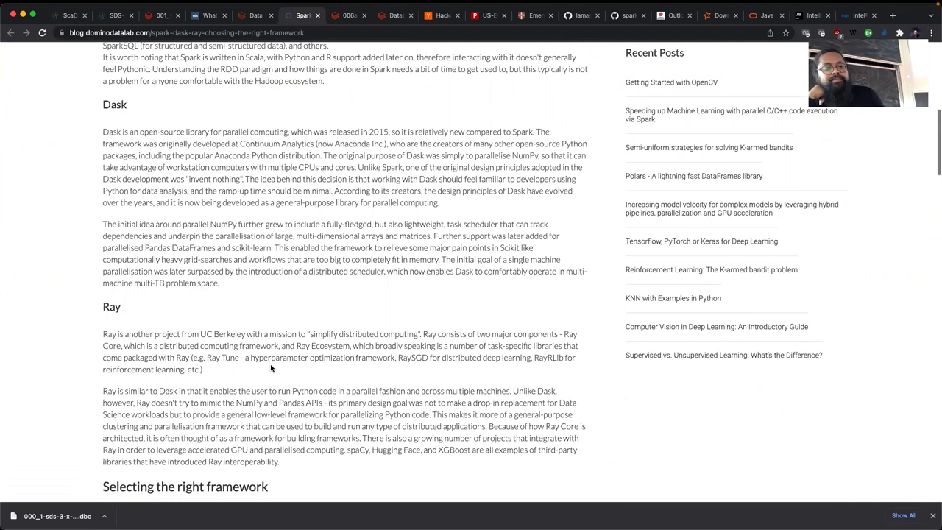
{"action": "scroll", "coordinate": [271, 365], "scroll_direction": "down", "scroll_amount": 4}
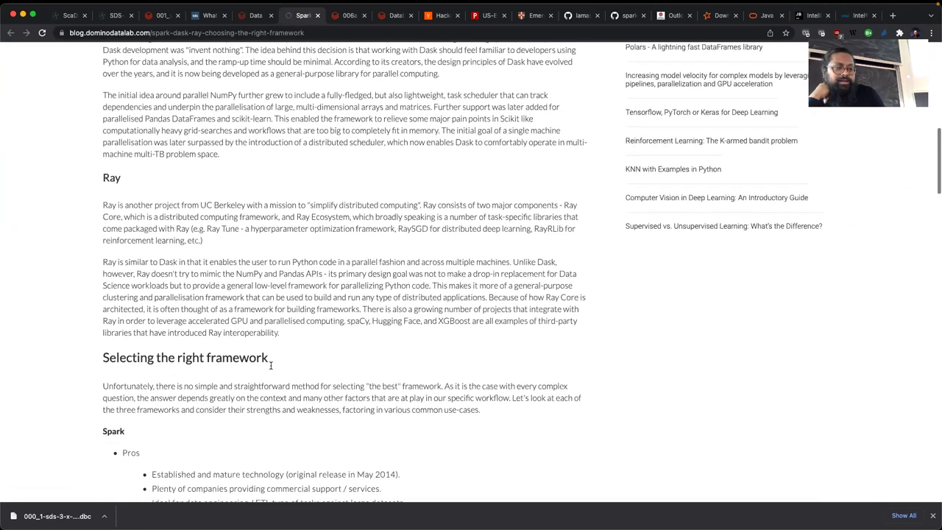
{"action": "scroll", "coordinate": [270, 365], "scroll_direction": "up", "scroll_amount": 20}
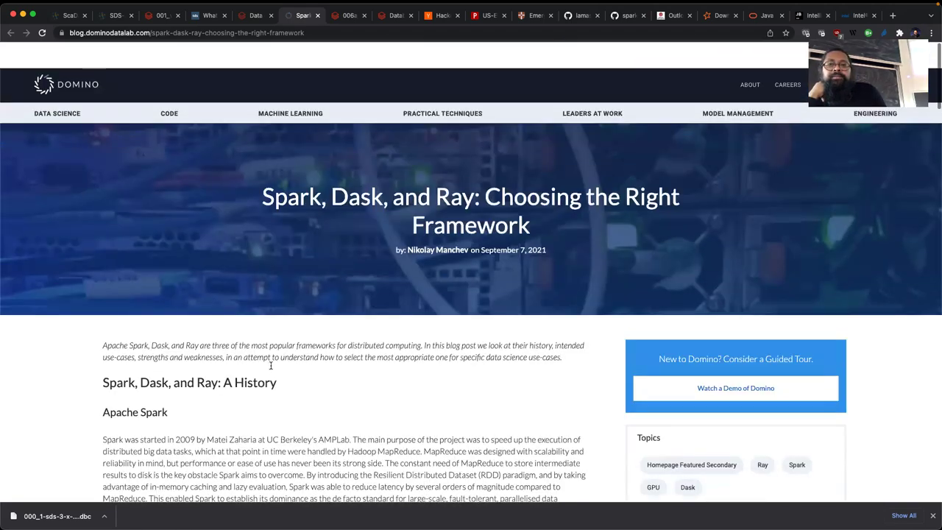
- Return to the 001_whySpark notebook and read the section on the big data problem, hardware and distributing work
{"action": "left_click", "coordinate": [158, 15]}
{"action": "left_click", "coordinate": [499, 204]}
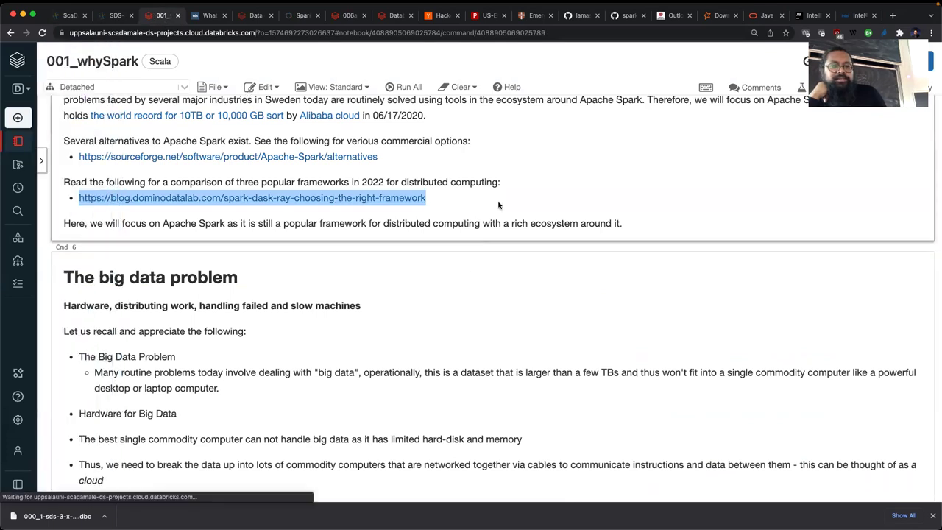
{"action": "scroll", "coordinate": [502, 301], "scroll_direction": "down", "scroll_amount": 2}
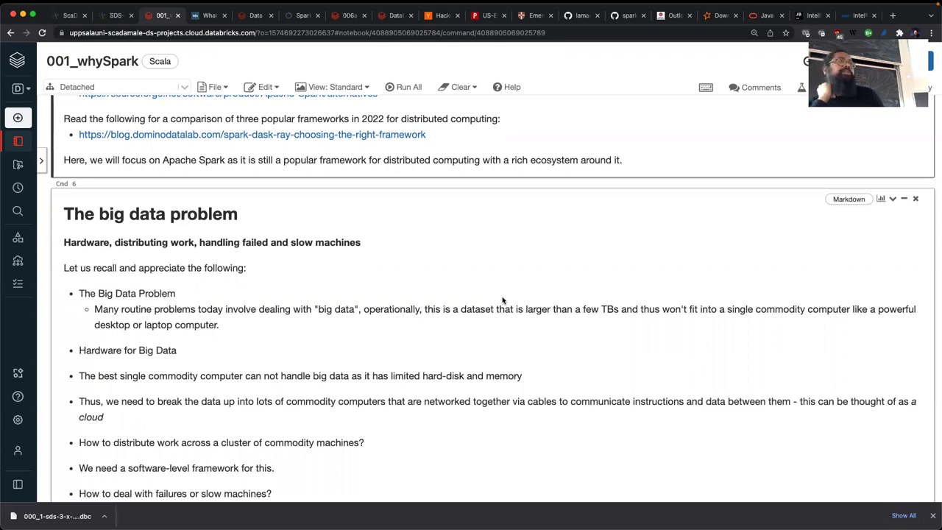
{"action": "scroll", "coordinate": [502, 300], "scroll_direction": "down", "scroll_amount": 2}
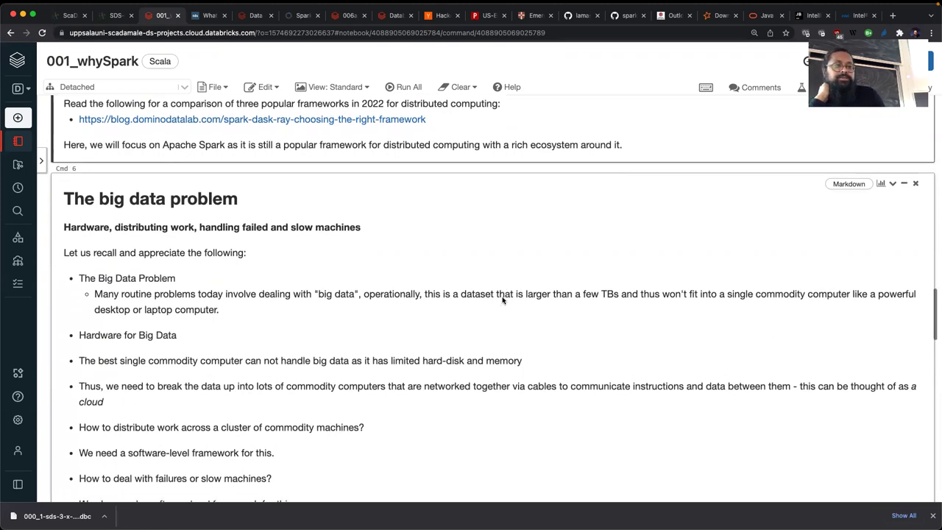
{"action": "scroll", "coordinate": [502, 300], "scroll_direction": "down", "scroll_amount": 1}
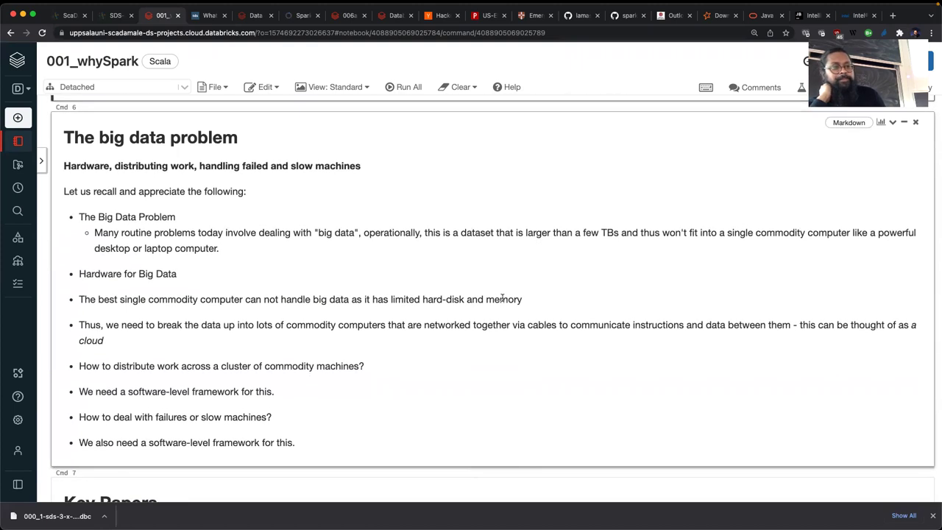
- Read the Key Papers section with its timeline and the MapReduce and Apache Spark summary to the end of the notebook
{"action": "scroll", "coordinate": [502, 299], "scroll_direction": "down", "scroll_amount": 5}
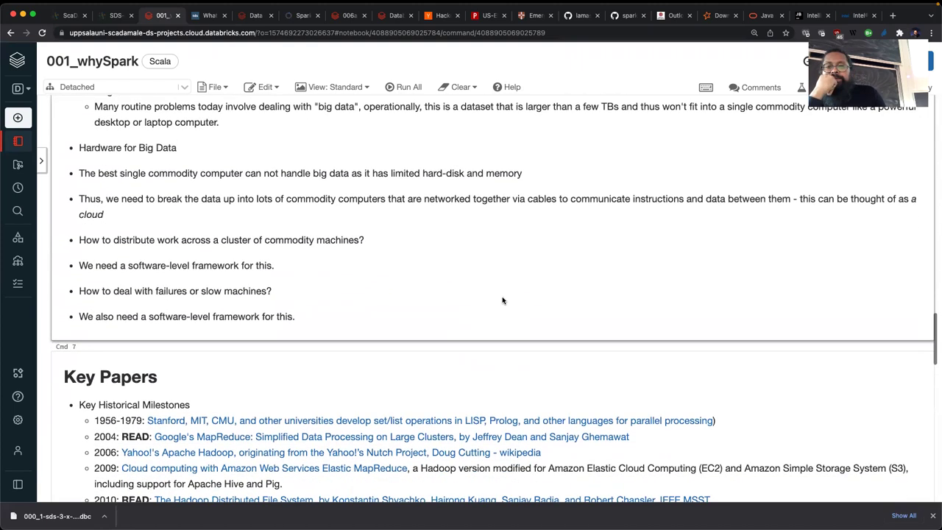
{"action": "scroll", "coordinate": [820, 409], "scroll_direction": "down", "scroll_amount": 10}
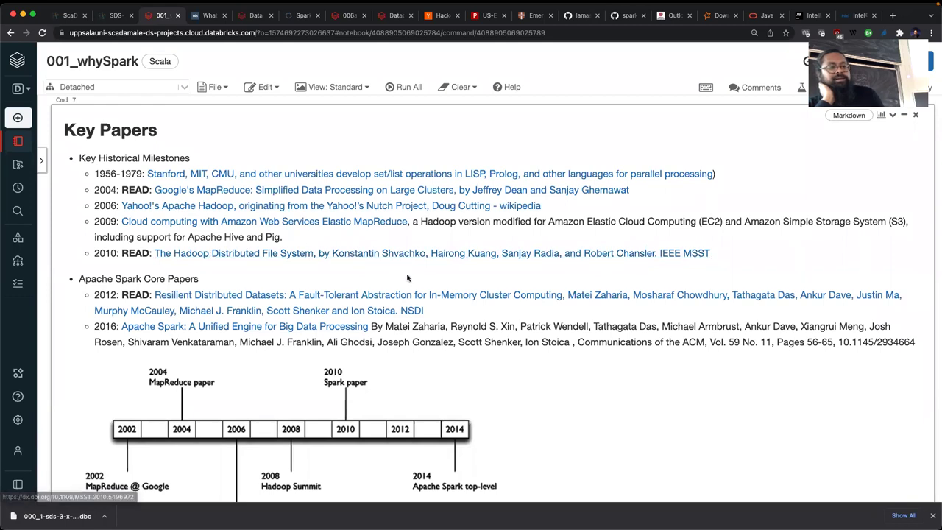
{"action": "scroll", "coordinate": [407, 277], "scroll_direction": "down", "scroll_amount": 1}
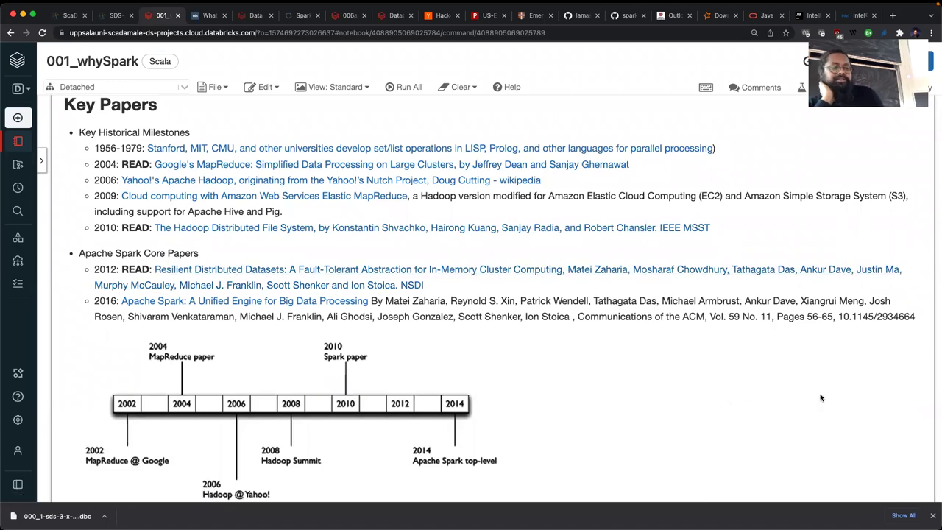
{"action": "scroll", "coordinate": [821, 397], "scroll_direction": "down", "scroll_amount": 10}
{"action": "scroll", "coordinate": [821, 398], "scroll_direction": "down", "scroll_amount": 5}
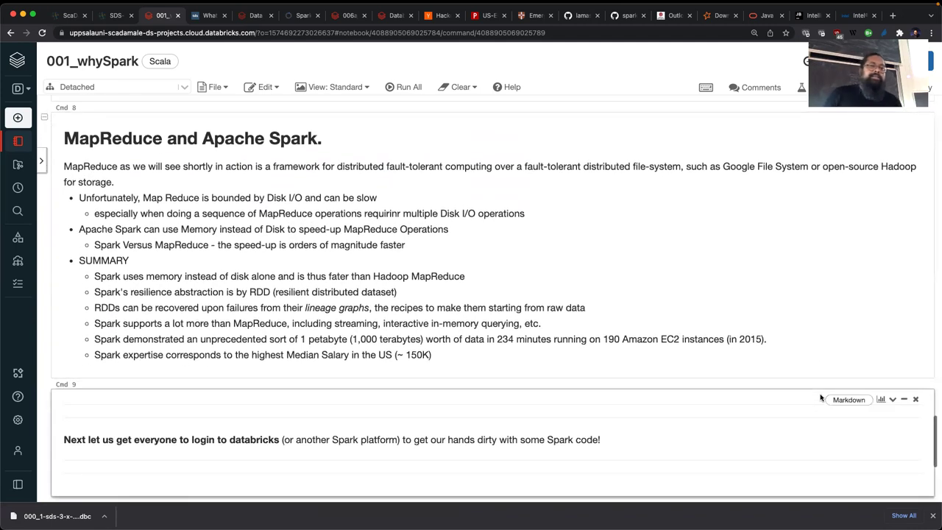
{"action": "scroll", "coordinate": [821, 397], "scroll_direction": "down", "scroll_amount": 4}
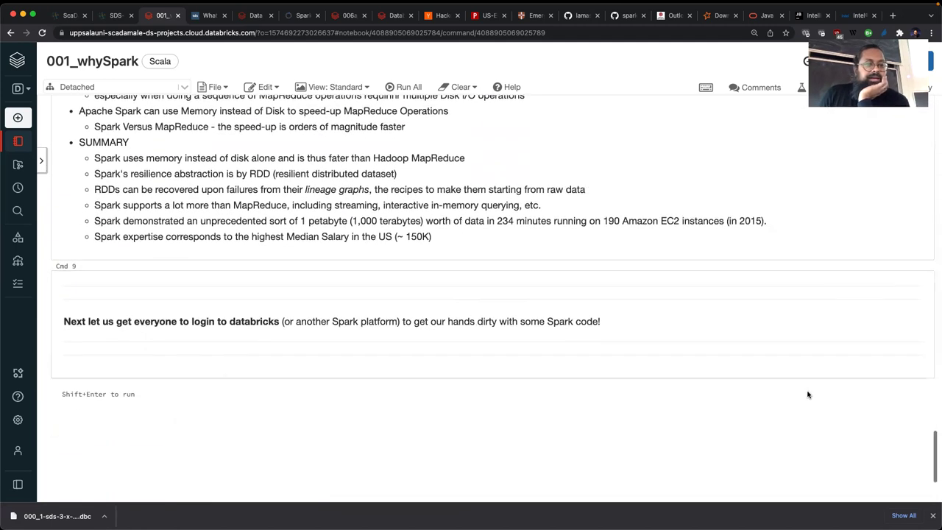
- Open the 002_00_loginToDatabricks notebook from the 000_1-sds-3-x-spark folder and attach it to the TeachingtestingCluster
{"action": "left_click", "coordinate": [24, 142]}
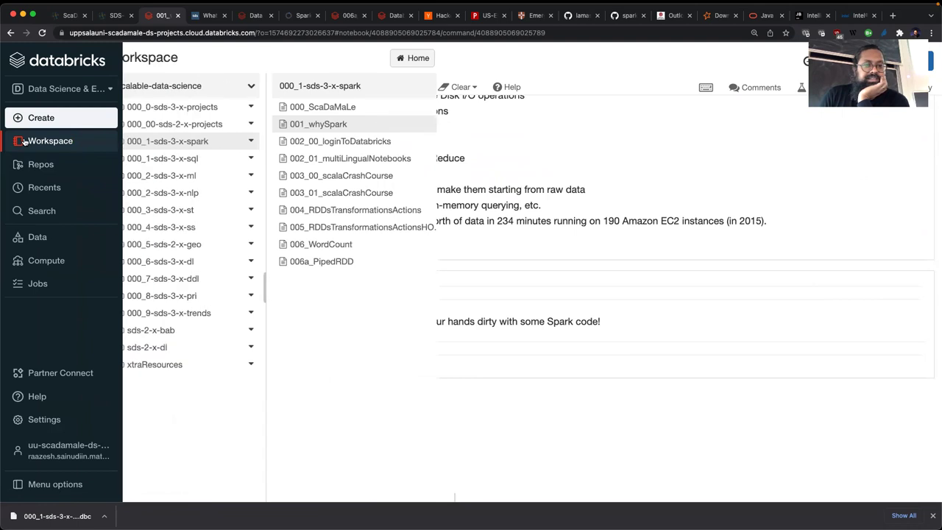
{"action": "left_click", "coordinate": [352, 146]}
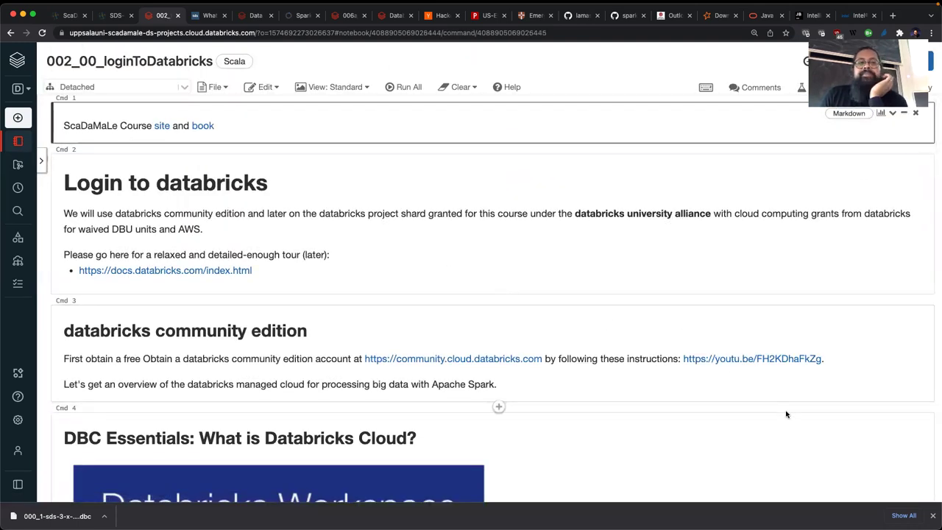
{"action": "left_click", "coordinate": [184, 88]}
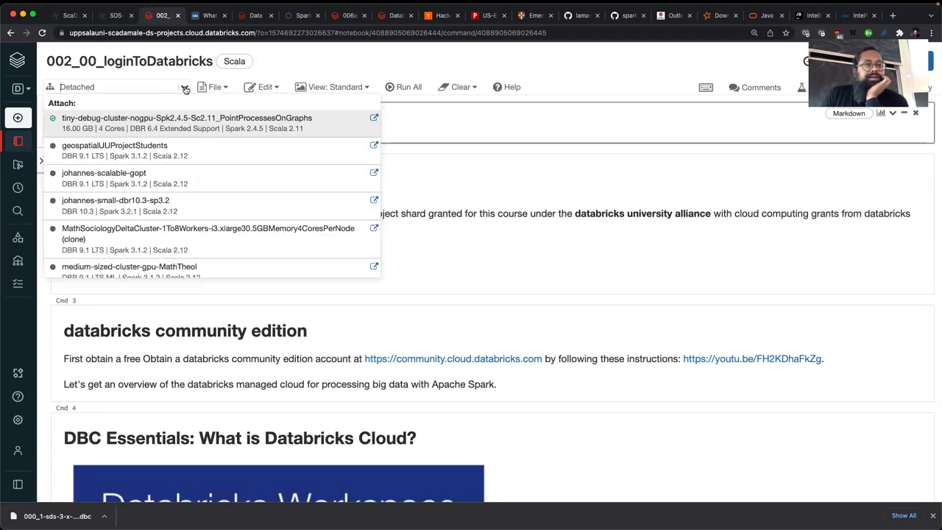
{"action": "scroll", "coordinate": [189, 190], "scroll_direction": "down", "scroll_amount": 5}
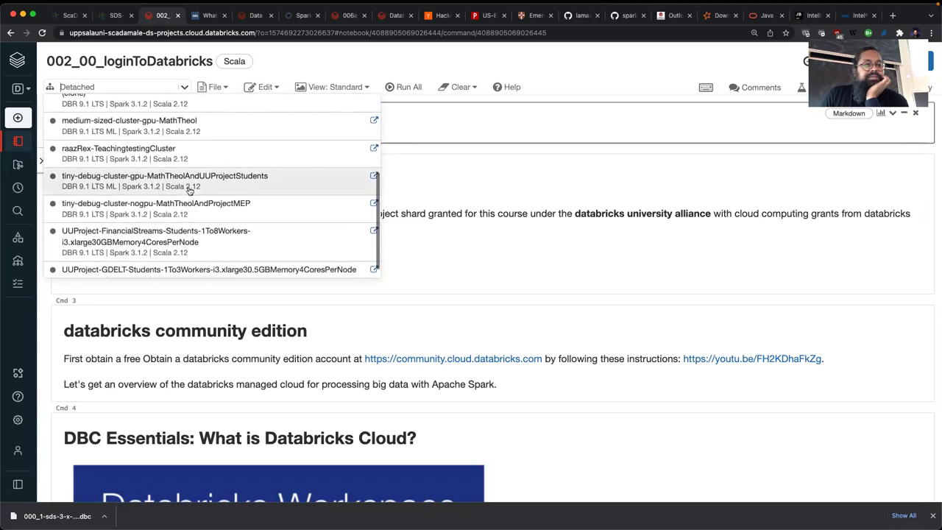
{"action": "scroll", "coordinate": [189, 190], "scroll_direction": "down", "scroll_amount": 1}
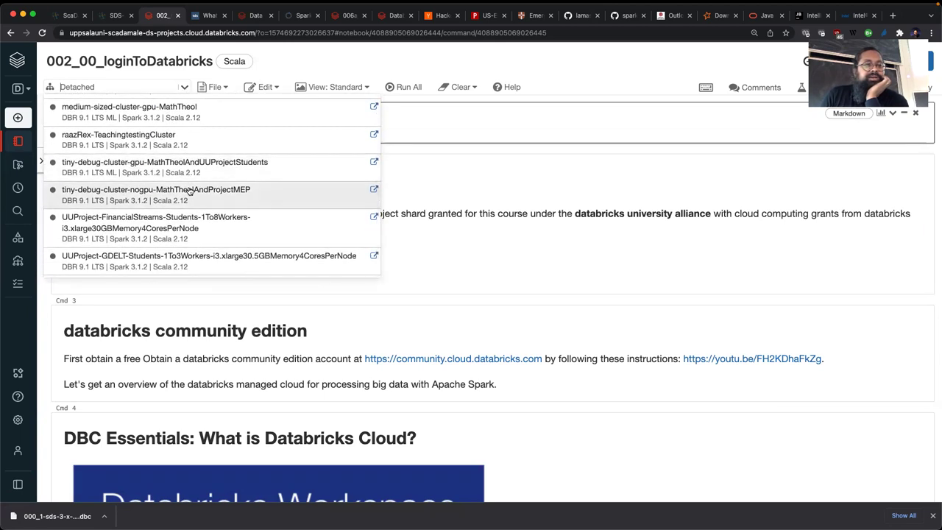
{"action": "left_click", "coordinate": [160, 141]}
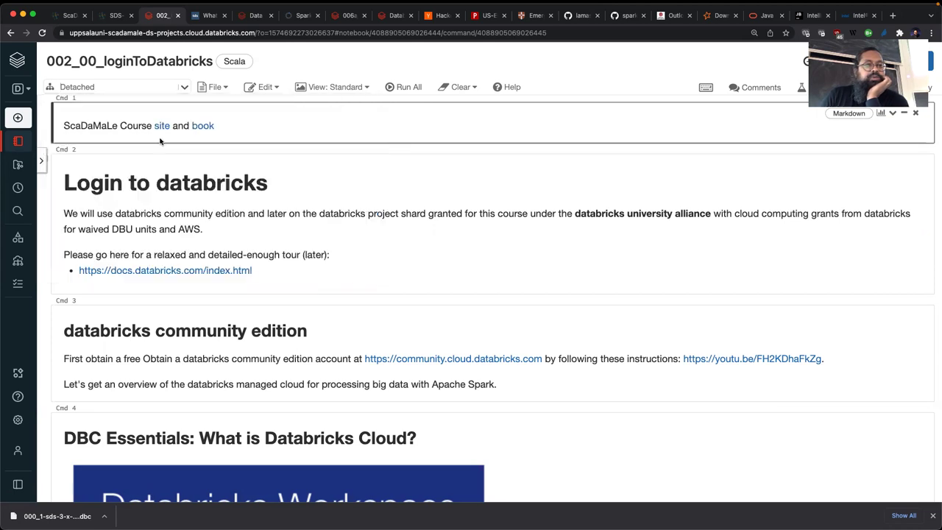
- Start the cluster attached to the notebook and check its state in the list of all-purpose clusters
{"action": "left_click", "coordinate": [185, 89]}
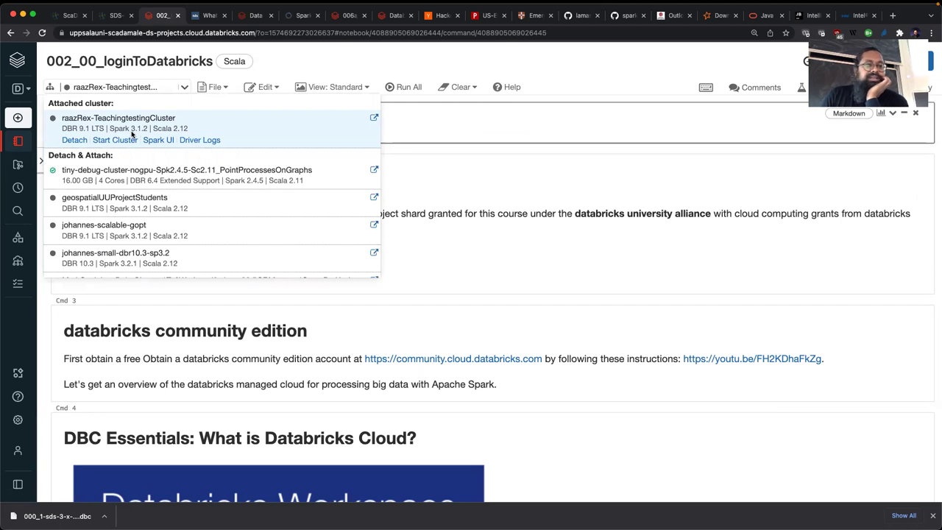
{"action": "left_click", "coordinate": [121, 139]}
{"action": "left_click", "coordinate": [568, 168]}
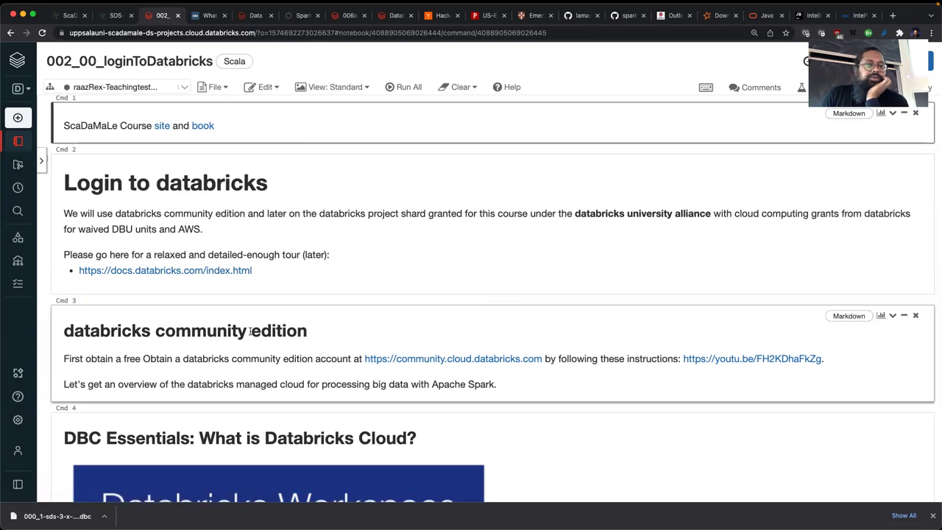
{"action": "left_click", "coordinate": [18, 264]}
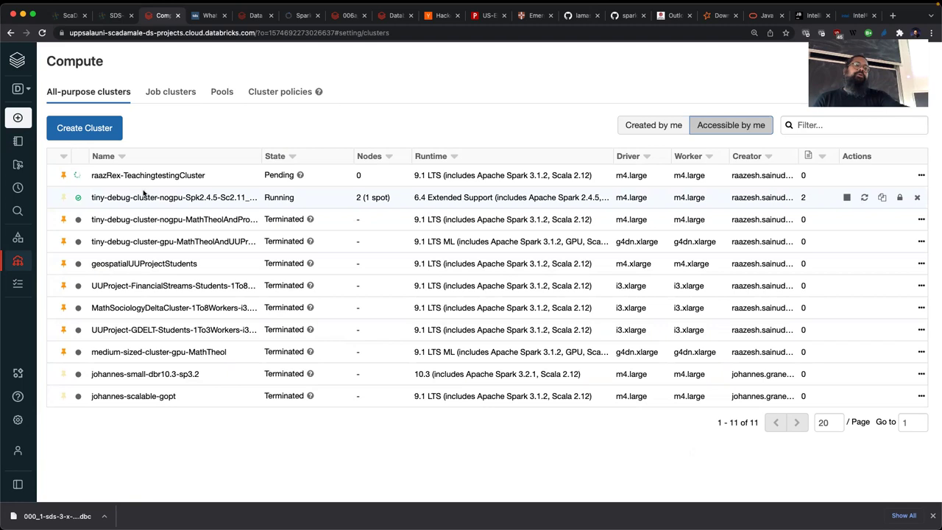
{"action": "mouse_move", "coordinate": [23, 273]}
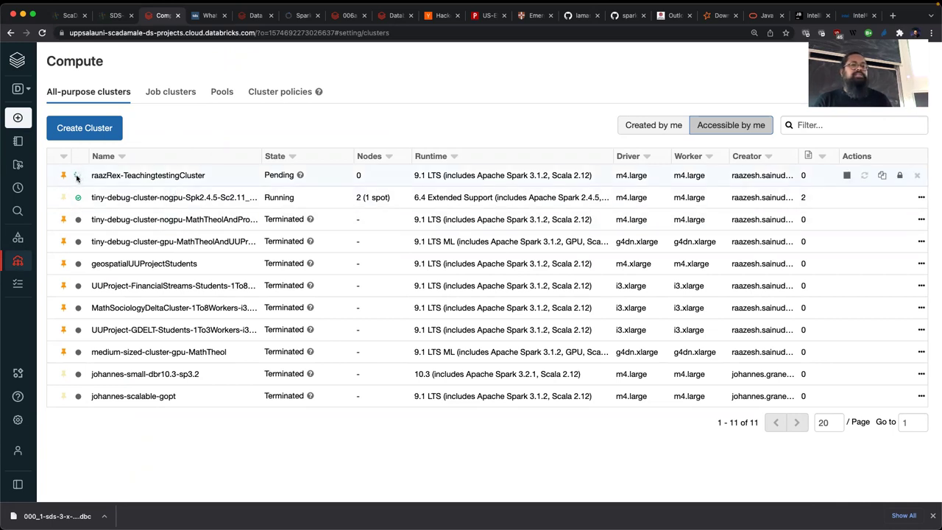
- Return from the cluster list to the 002_00_loginToDatabricks notebook
{"action": "mouse_move", "coordinate": [30, 210]}
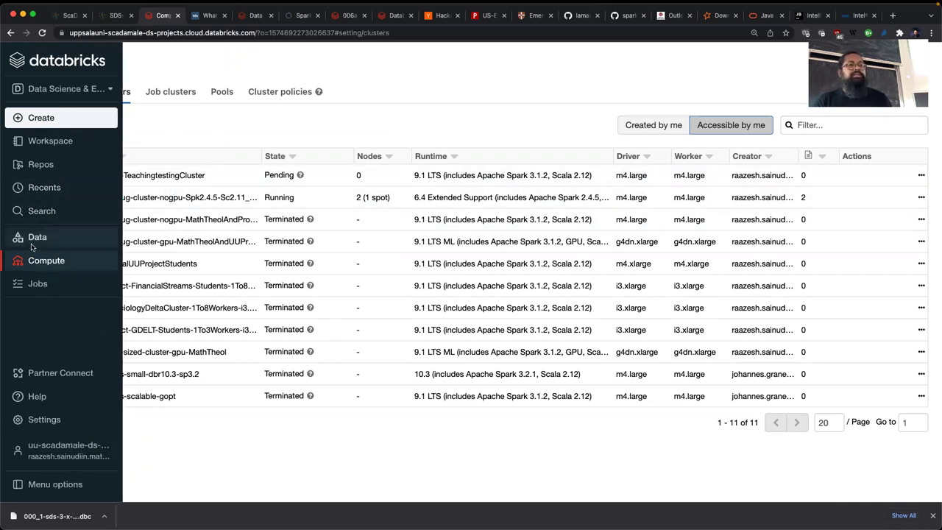
{"action": "left_click", "coordinate": [39, 190]}
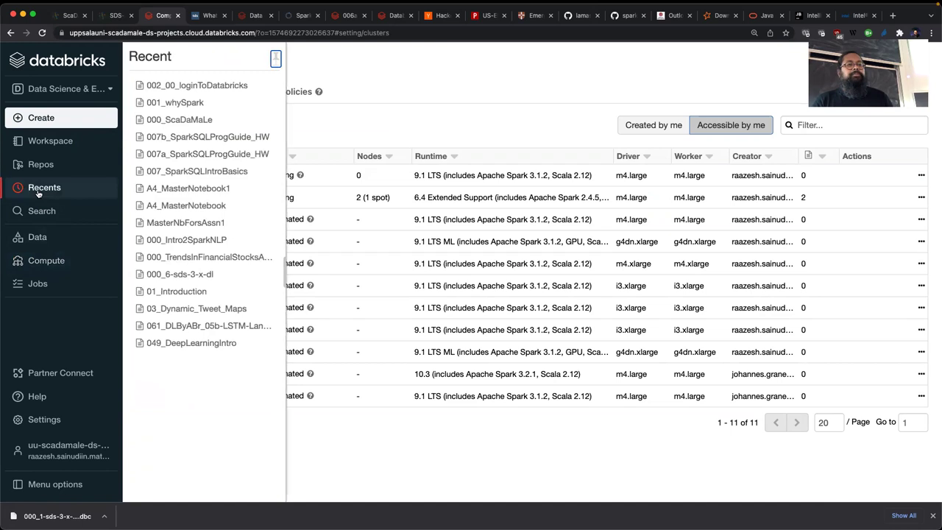
{"action": "left_click", "coordinate": [175, 104]}
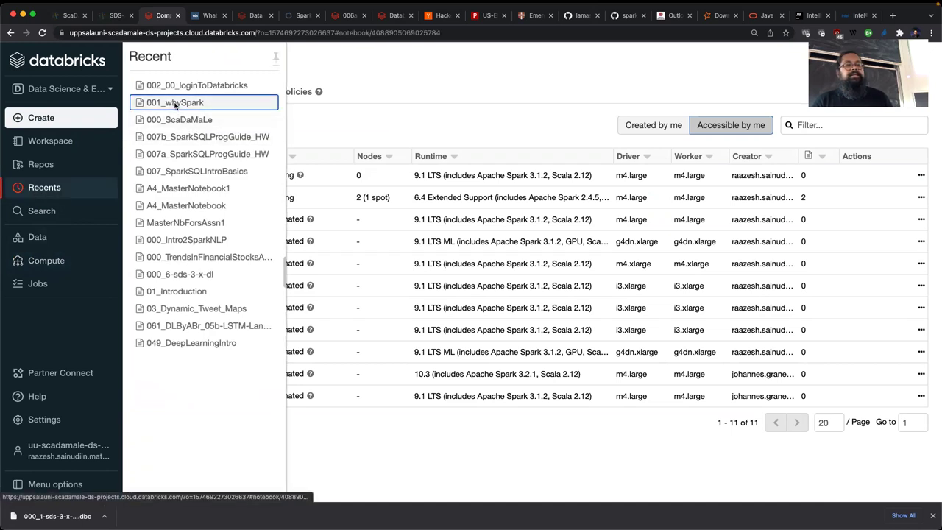
{"action": "left_click", "coordinate": [19, 142]}
{"action": "left_click", "coordinate": [356, 142]}
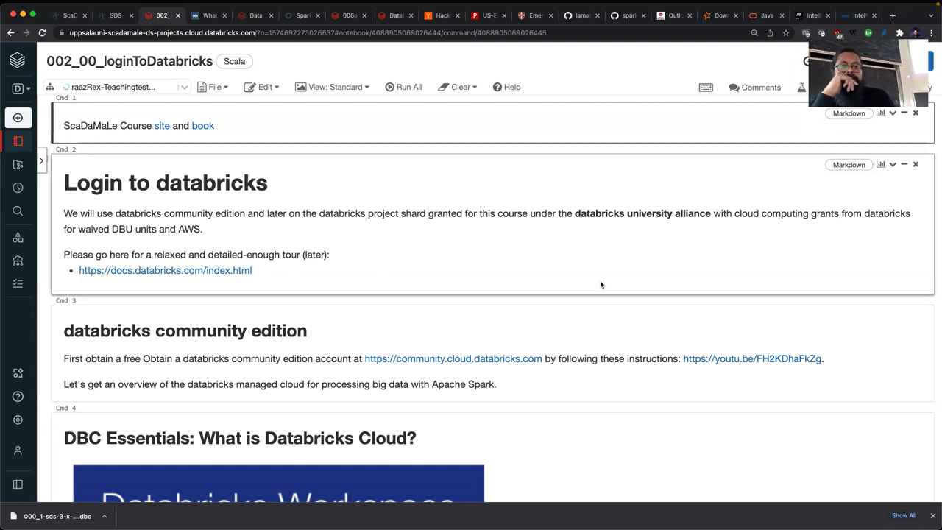
- Read the community edition and Databricks Cloud essentials sections, ending at the Cloud-free Computing Environment section
{"action": "scroll", "coordinate": [754, 461], "scroll_direction": "down", "scroll_amount": 1}
{"action": "scroll", "coordinate": [756, 463], "scroll_direction": "down", "scroll_amount": 3}
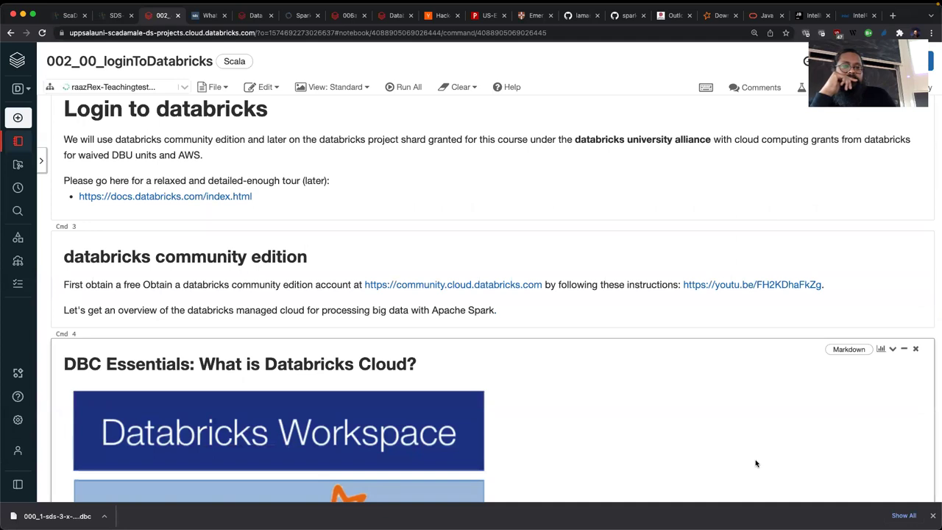
{"action": "scroll", "coordinate": [756, 463], "scroll_direction": "down", "scroll_amount": 4}
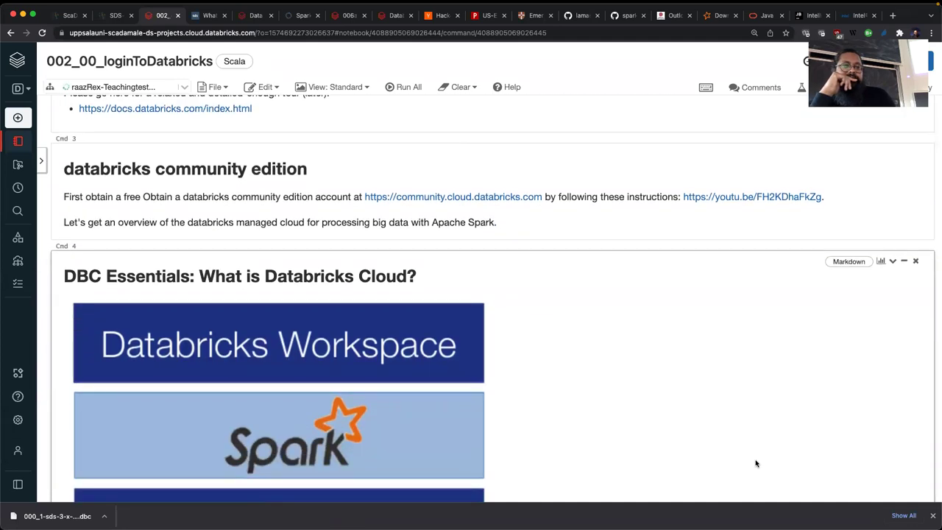
{"action": "scroll", "coordinate": [756, 463], "scroll_direction": "down", "scroll_amount": 6}
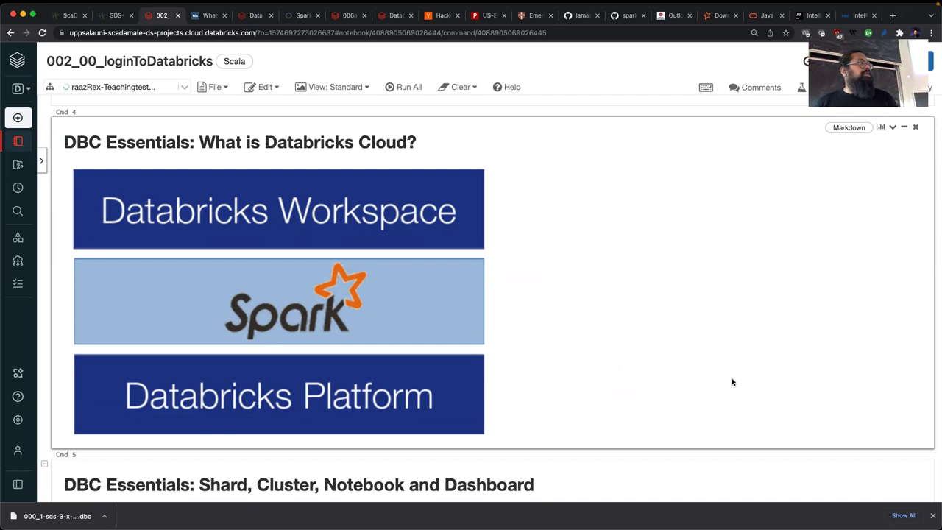
{"action": "scroll", "coordinate": [732, 381], "scroll_direction": "down", "scroll_amount": 10}
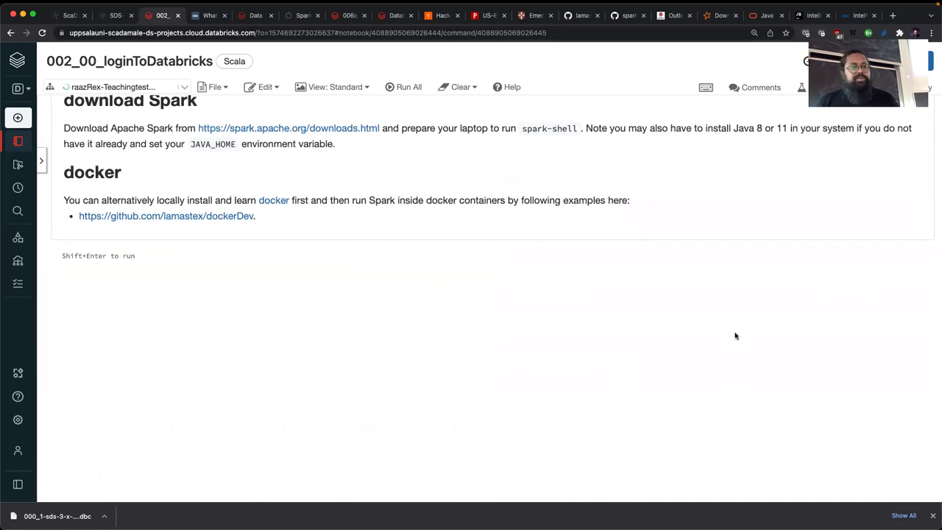
{"action": "scroll", "coordinate": [734, 336], "scroll_direction": "up", "scroll_amount": 3}
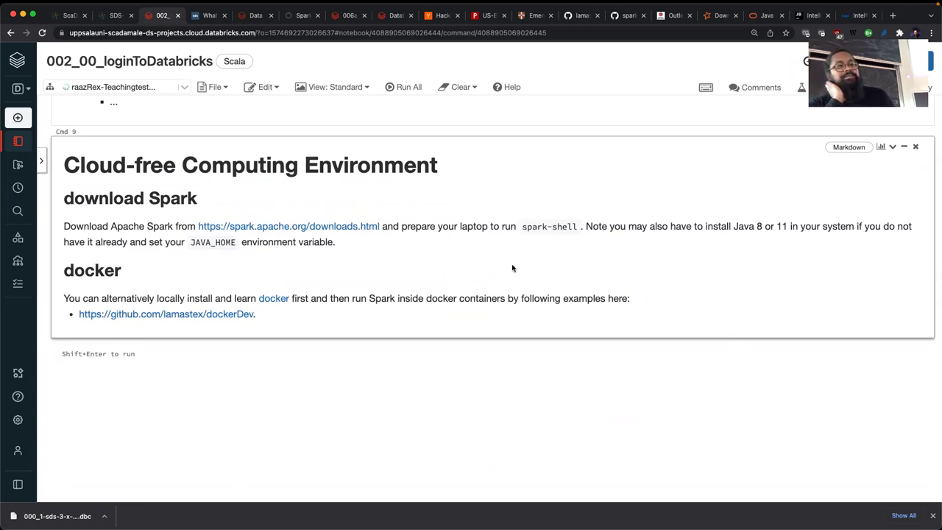
- Open the linked Apache Spark downloads page in a new tab and review the available package types
{"action": "right_click", "coordinate": [368, 230]}
{"action": "left_click", "coordinate": [375, 233]}
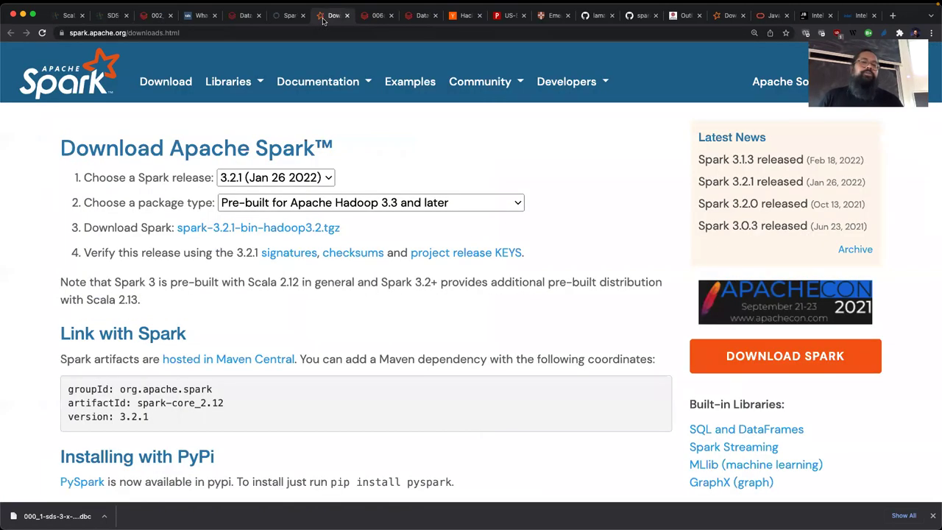
{"action": "left_click", "coordinate": [324, 19]}
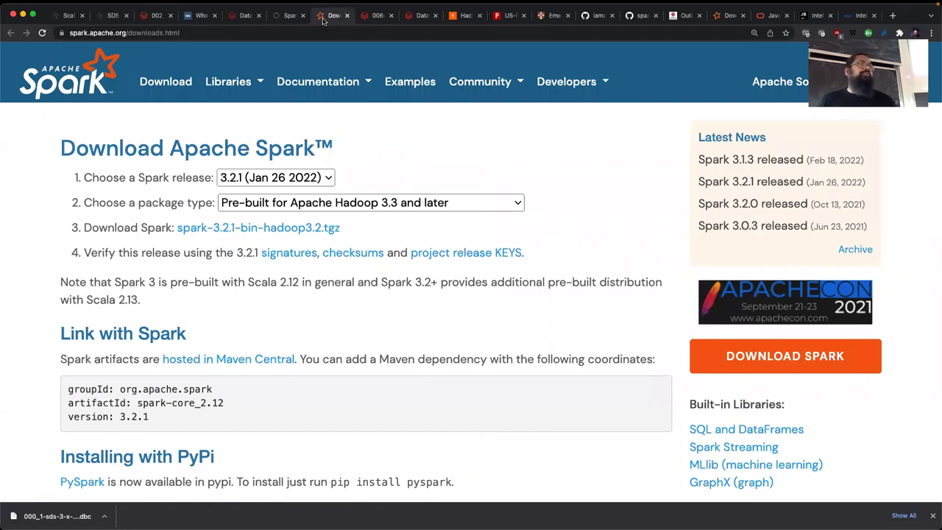
{"action": "left_click", "coordinate": [518, 204]}
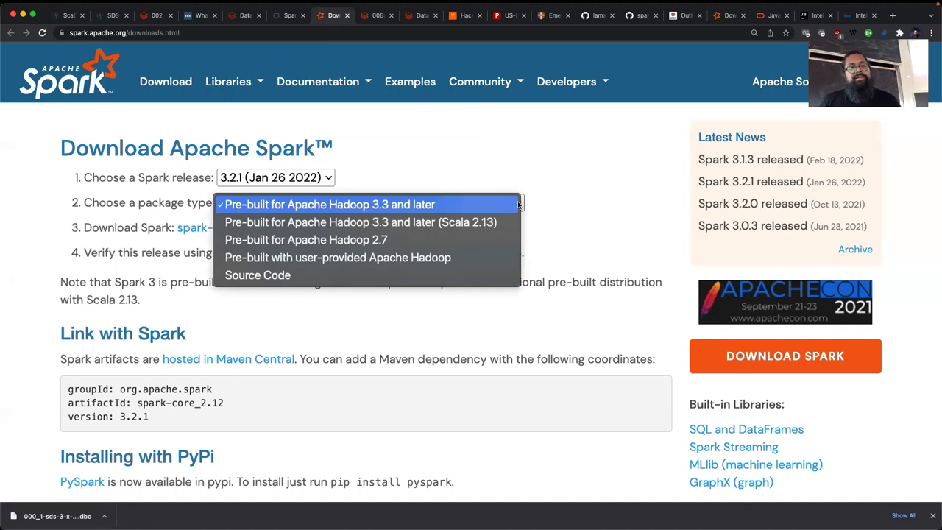
{"action": "left_click", "coordinate": [518, 204]}
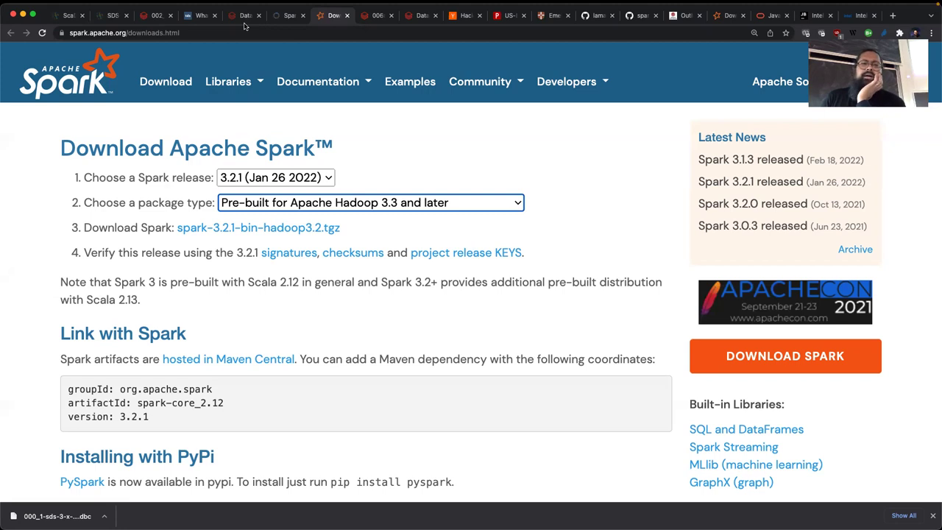
- Return to the Cloud-free Computing Environment section of the 002_00_loginToDatabricks notebook
{"action": "left_click", "coordinate": [246, 15]}
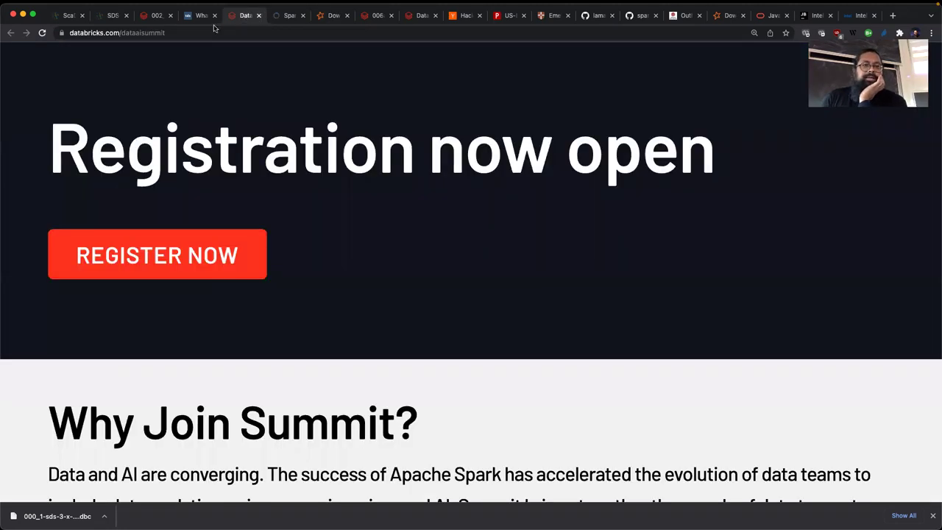
{"action": "left_click", "coordinate": [151, 16]}
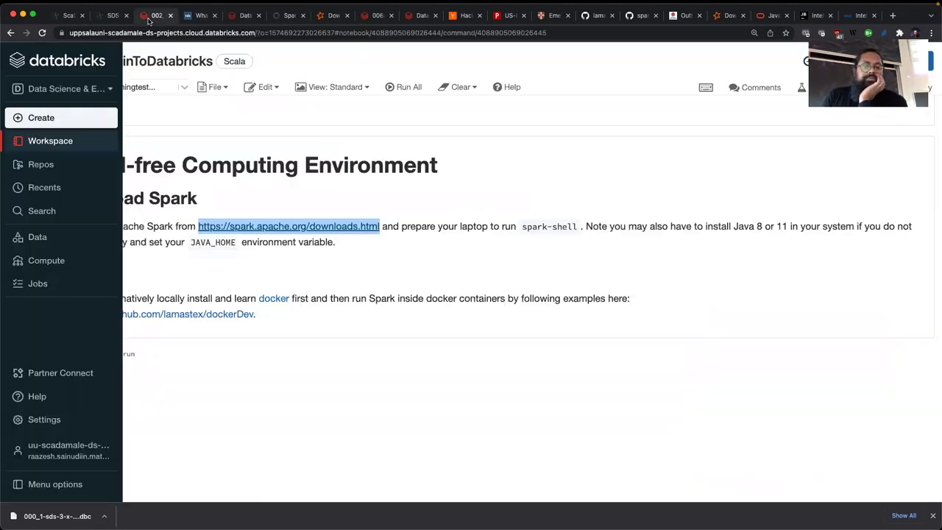
{"action": "left_click", "coordinate": [474, 270]}
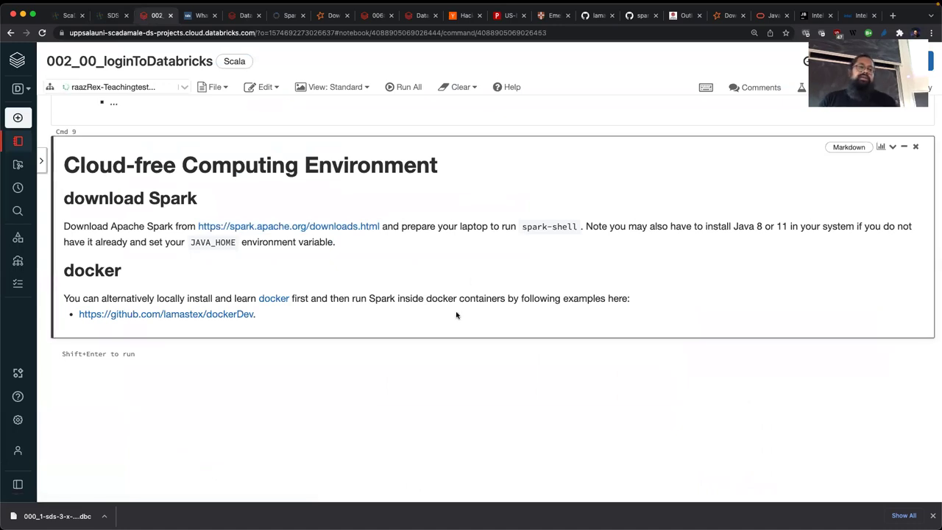
- Open the Docker website linked in the docker section in a new tab and look through its home page
{"action": "right_click", "coordinate": [283, 302]}
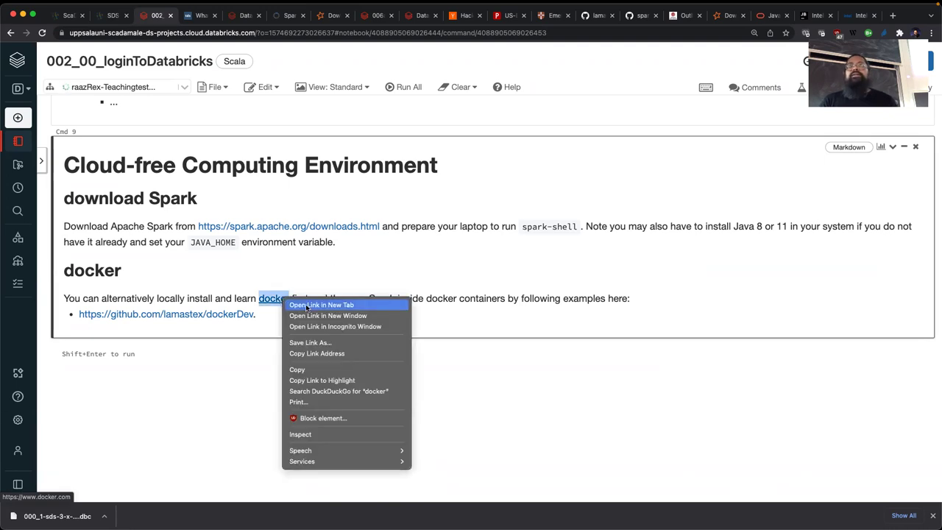
{"action": "left_click", "coordinate": [306, 303]}
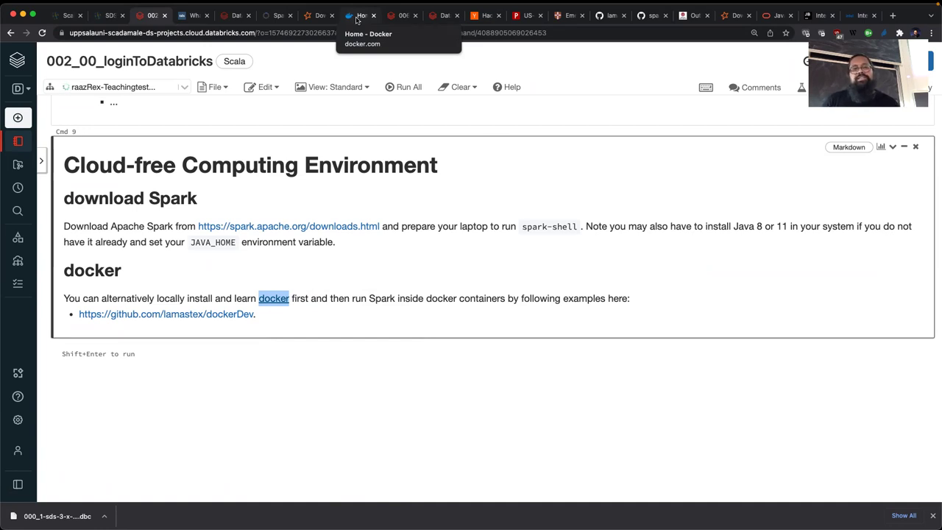
{"action": "left_click", "coordinate": [356, 16]}
{"action": "scroll", "coordinate": [158, 329], "scroll_direction": "down", "scroll_amount": 2}
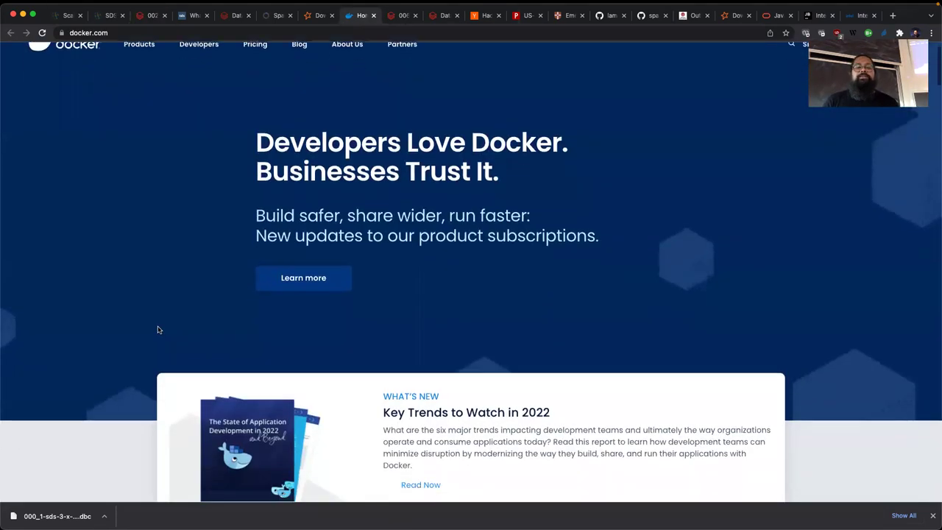
{"action": "scroll", "coordinate": [158, 329], "scroll_direction": "down", "scroll_amount": 5}
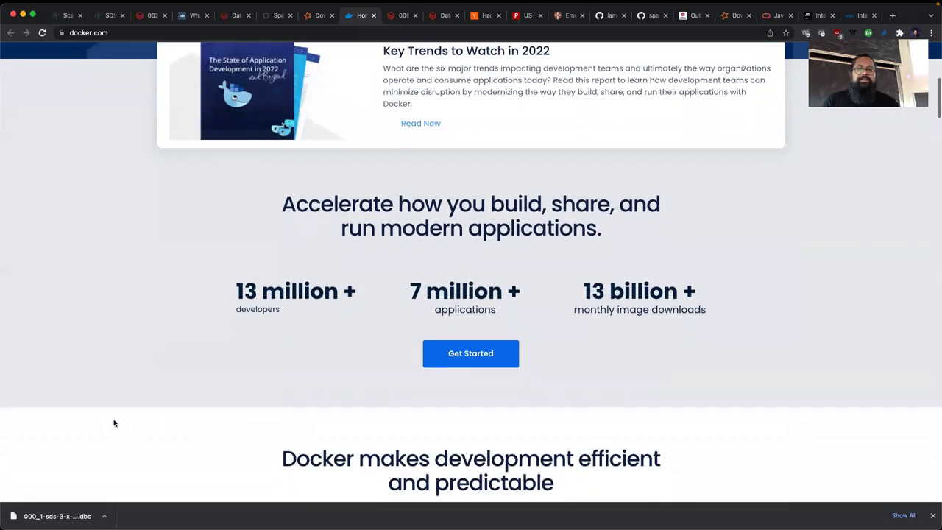
- Examine the Docker home page sections on building, sharing and running applications, containers, and supported tools and images
{"action": "scroll", "coordinate": [114, 423], "scroll_direction": "down", "scroll_amount": 6}
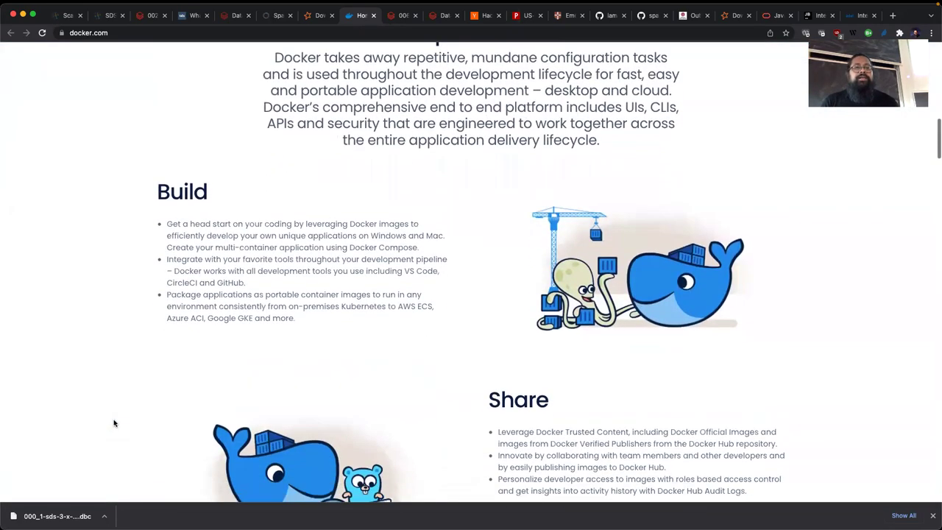
{"action": "scroll", "coordinate": [114, 423], "scroll_direction": "up", "scroll_amount": 12}
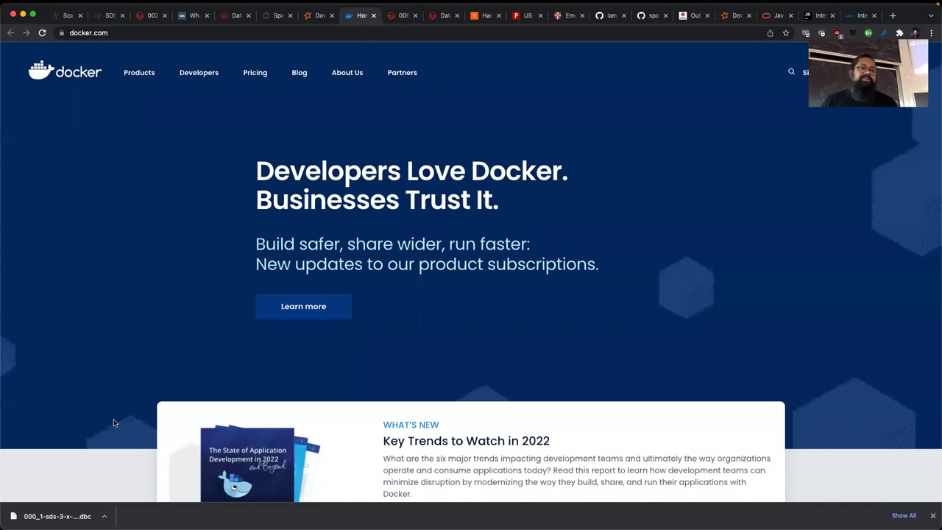
{"action": "scroll", "coordinate": [114, 424], "scroll_direction": "down", "scroll_amount": 3}
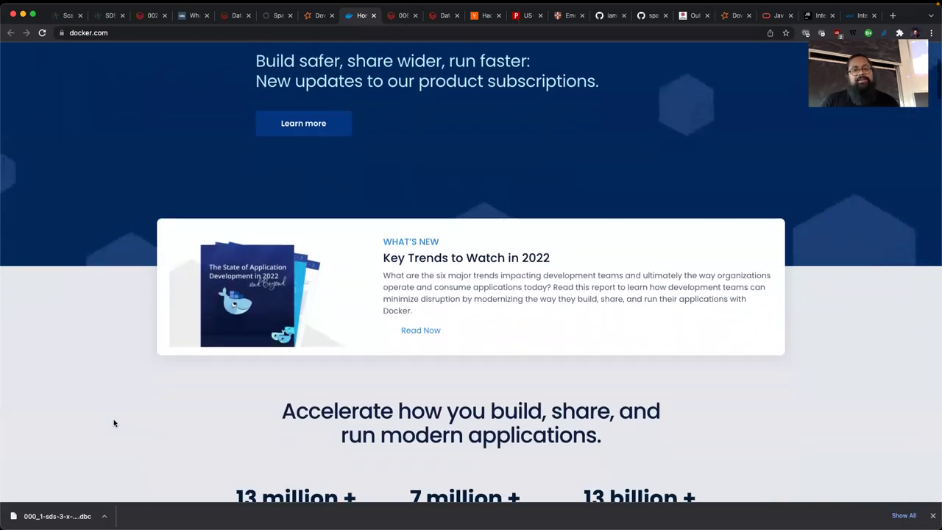
{"action": "scroll", "coordinate": [114, 423], "scroll_direction": "down", "scroll_amount": 7}
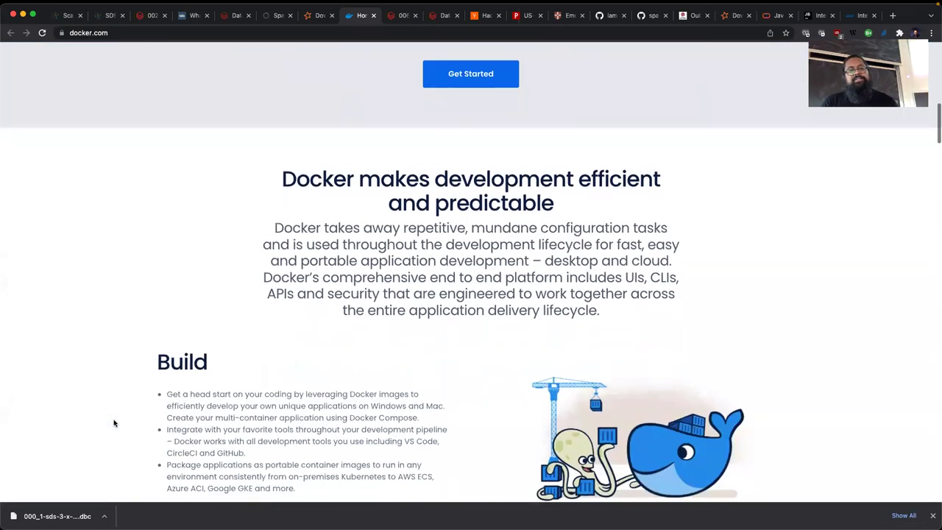
{"action": "scroll", "coordinate": [114, 423], "scroll_direction": "down", "scroll_amount": 7}
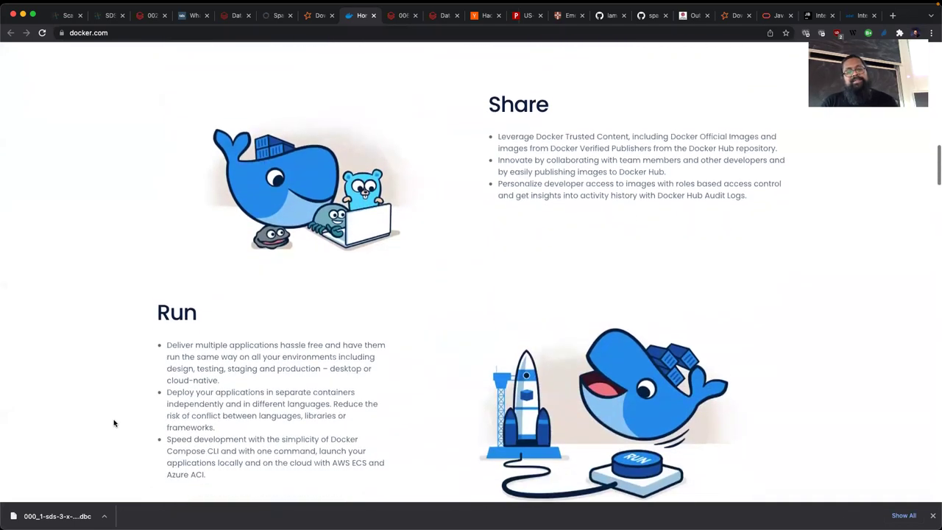
{"action": "scroll", "coordinate": [114, 423], "scroll_direction": "down", "scroll_amount": 2}
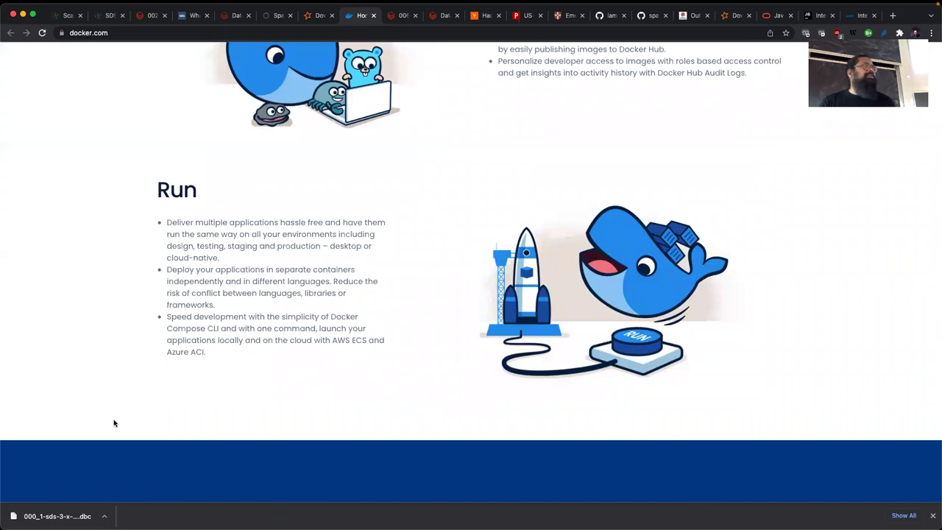
{"action": "scroll", "coordinate": [114, 423], "scroll_direction": "down", "scroll_amount": 7}
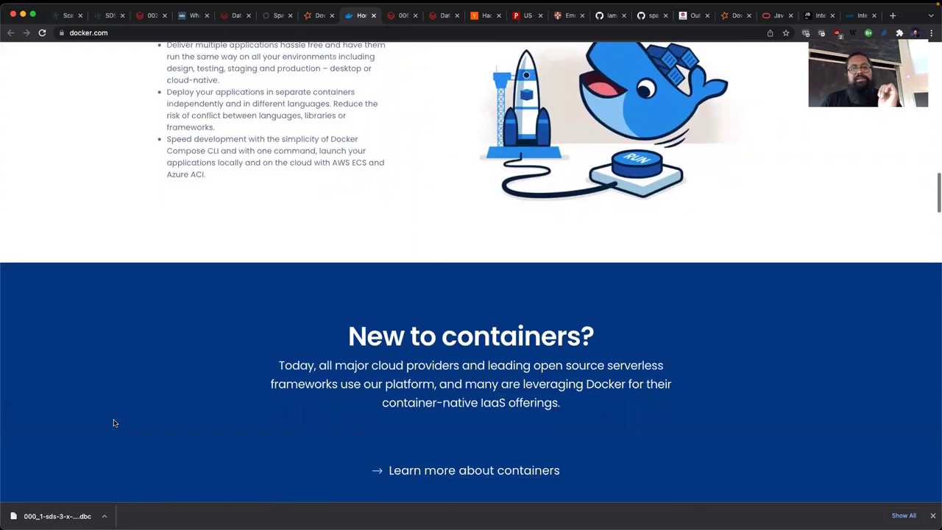
{"action": "scroll", "coordinate": [114, 423], "scroll_direction": "down", "scroll_amount": 6}
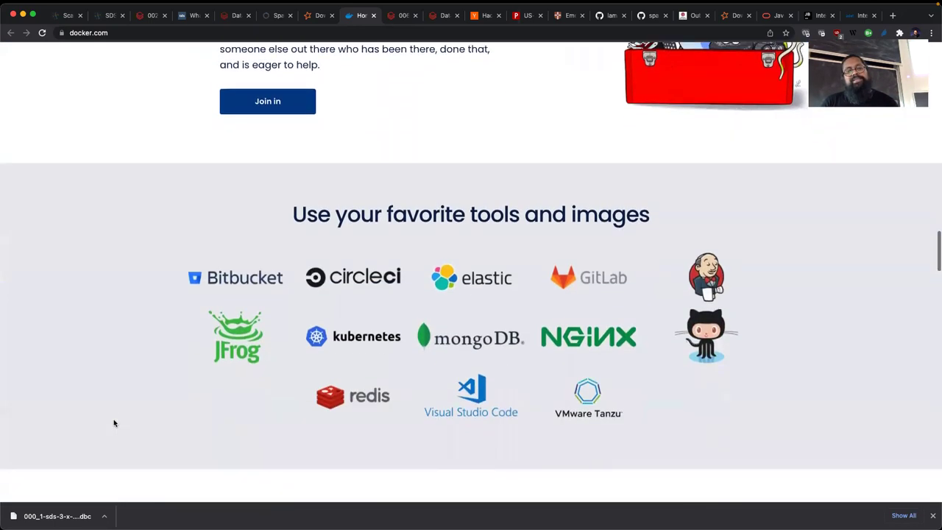
{"action": "scroll", "coordinate": [114, 423], "scroll_direction": "up", "scroll_amount": 20}
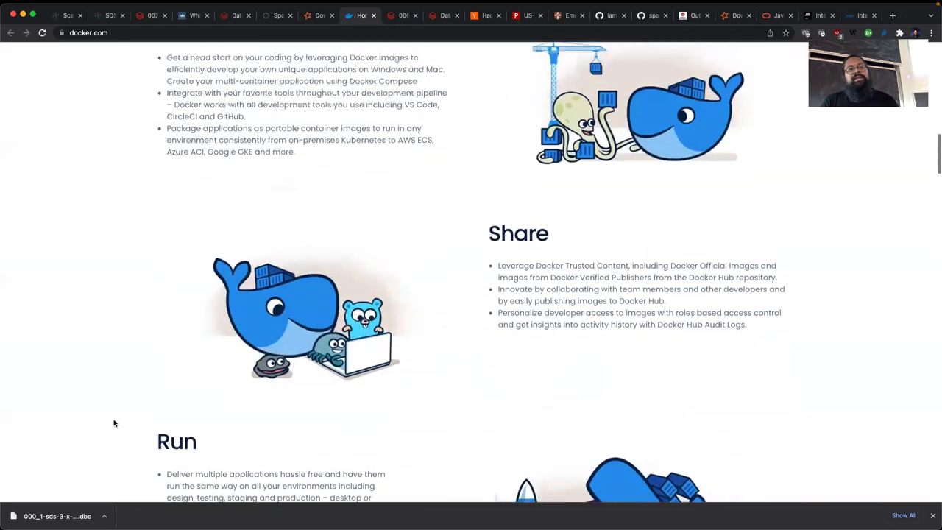
{"action": "scroll", "coordinate": [114, 423], "scroll_direction": "up", "scroll_amount": 3}
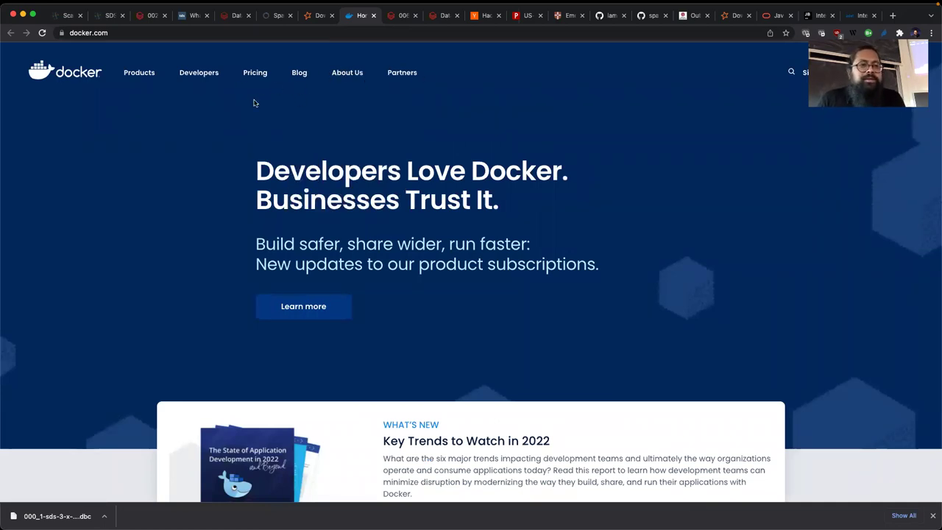
- View the blog post on the Docker subscription changes linked from the home page, and return to the Docker home page
{"action": "left_click", "coordinate": [285, 314]}
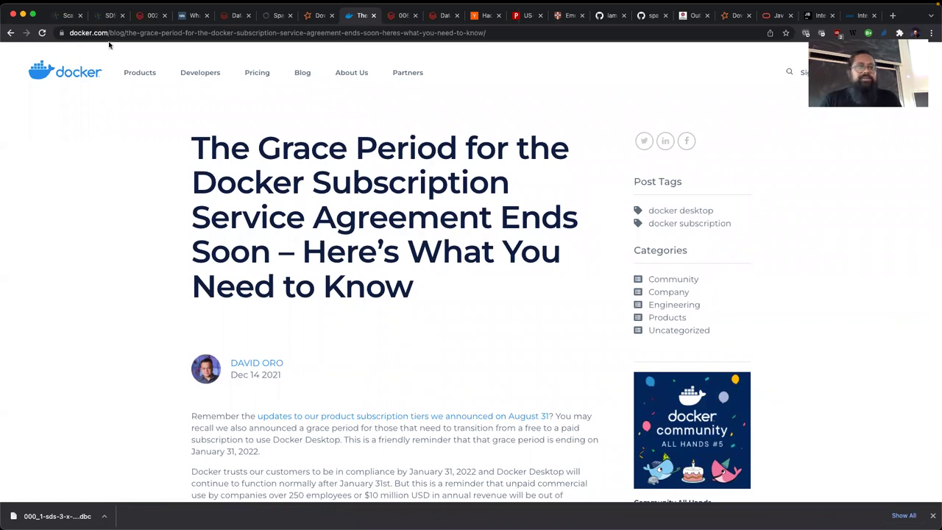
{"action": "left_click", "coordinate": [66, 77]}
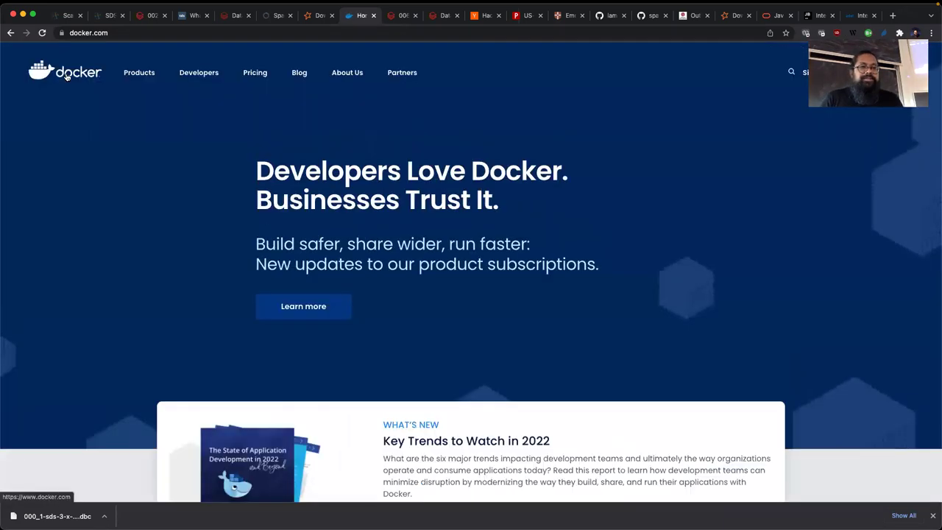
{"action": "scroll", "coordinate": [122, 191], "scroll_direction": "down", "scroll_amount": 4}
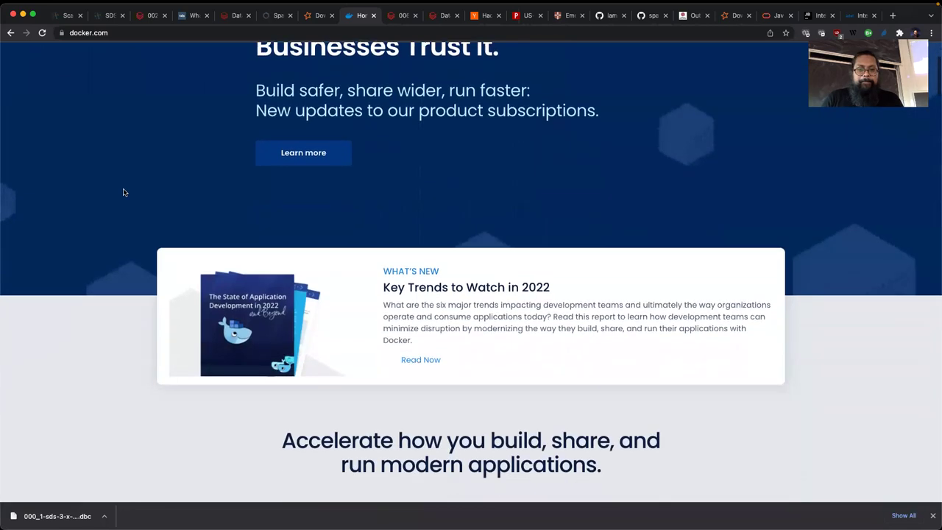
{"action": "left_click", "coordinate": [10, 33]}
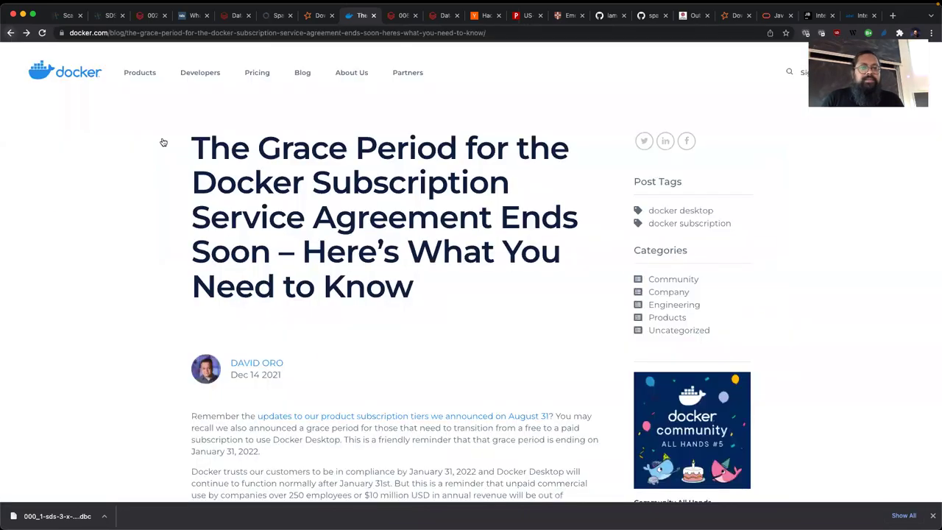
{"action": "left_click", "coordinate": [26, 33]}
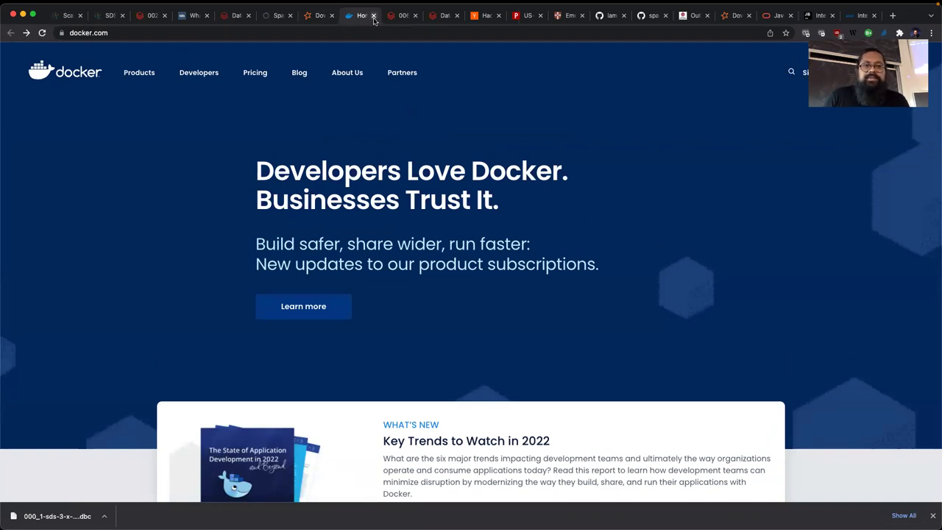
- Go to Google in the same tab and search for "docker tutorial for beginners"
{"action": "left_click", "coordinate": [101, 33]}
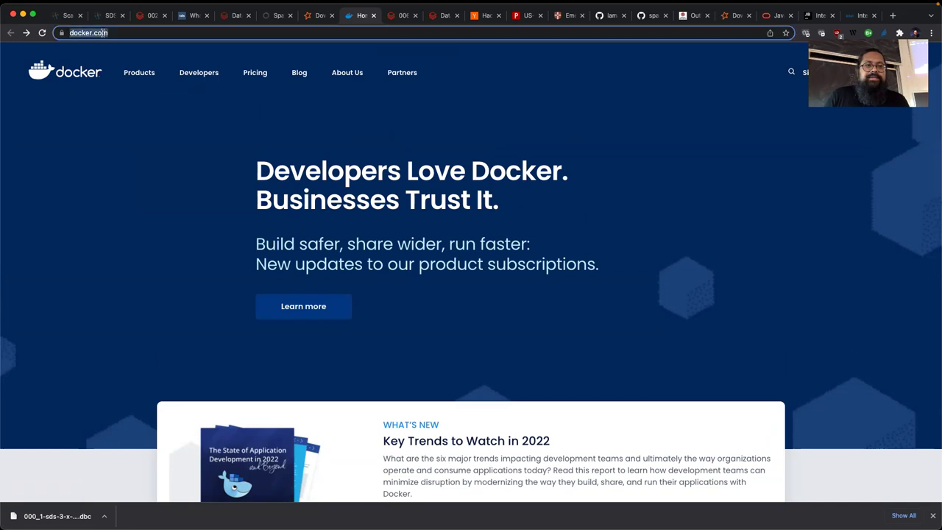
{"action": "type", "text": "google"}
{"action": "key", "text": "Return"}
{"action": "left_click", "coordinate": [385, 241]}
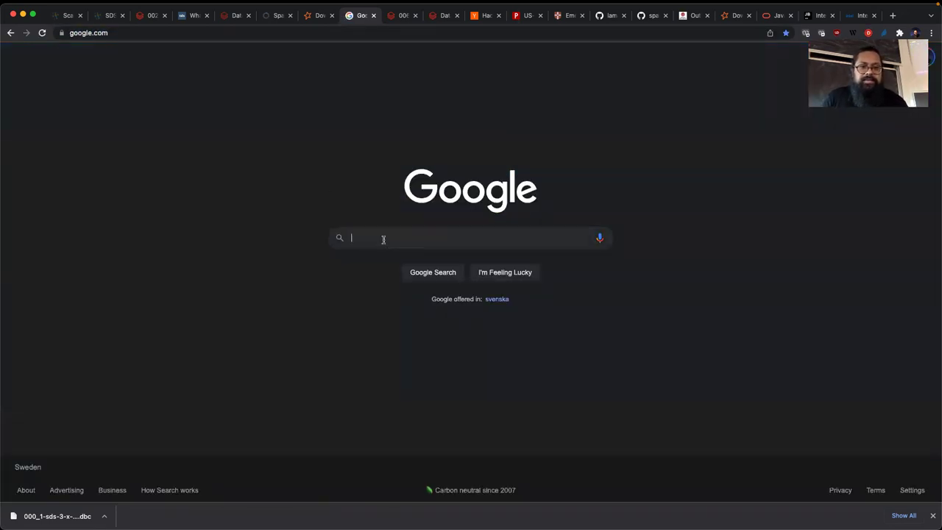
{"action": "type", "text": "docker tu"}
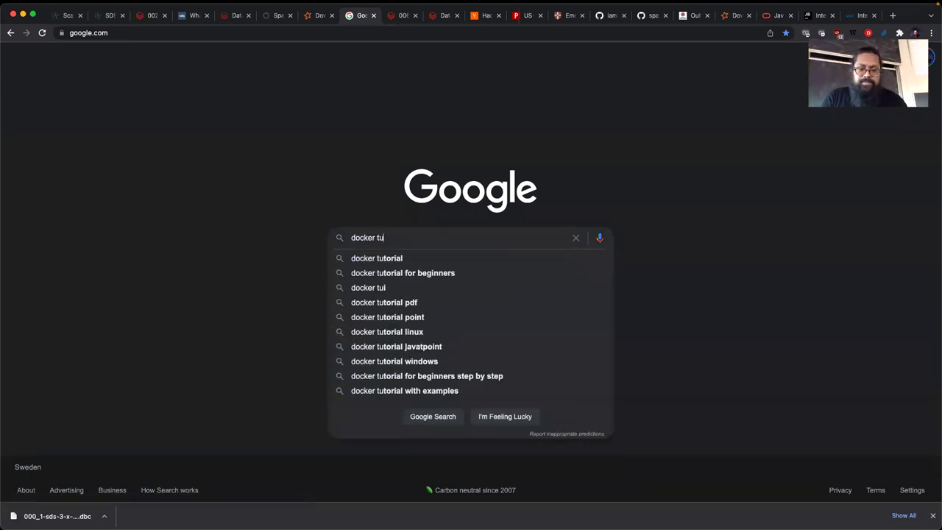
{"action": "type", "text": "torial"}
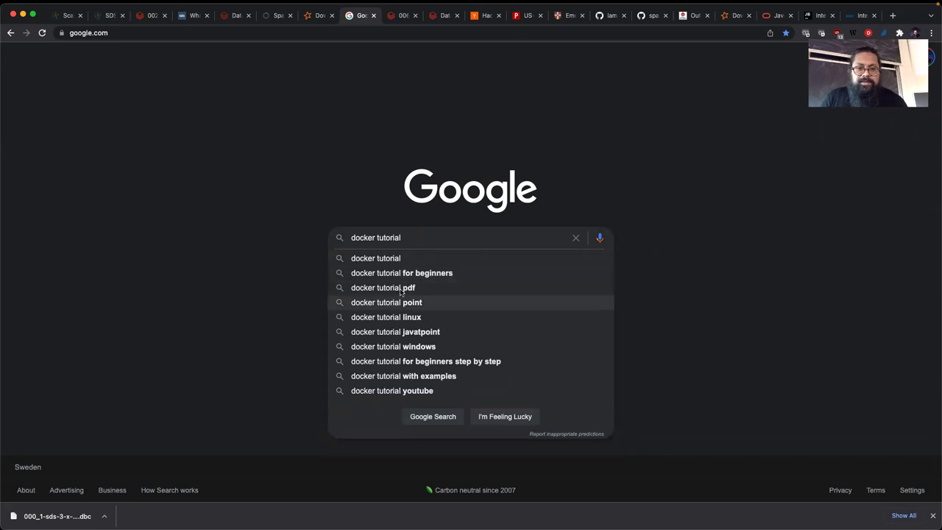
{"action": "left_click", "coordinate": [404, 273]}
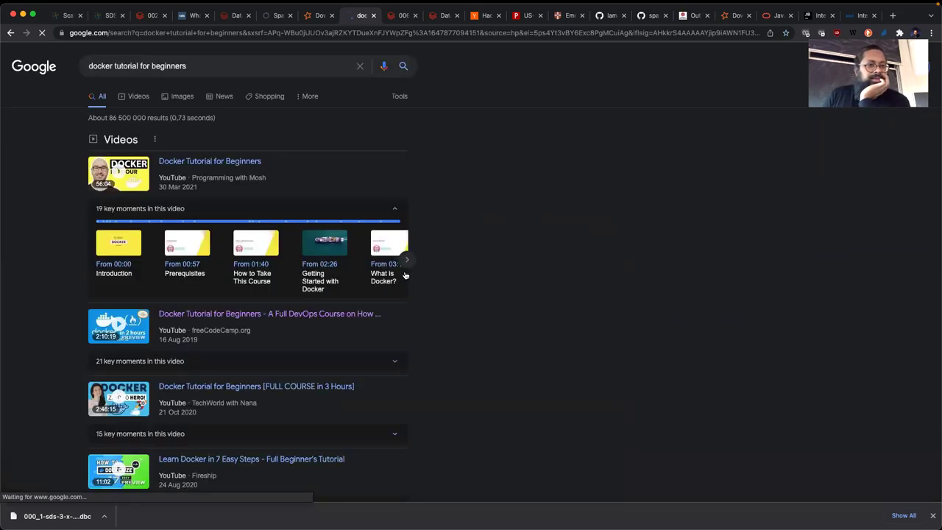
- Look through the search results and open the "Orientation and setup | Docker Documentation" page
{"action": "scroll", "coordinate": [478, 299], "scroll_direction": "down", "scroll_amount": 5}
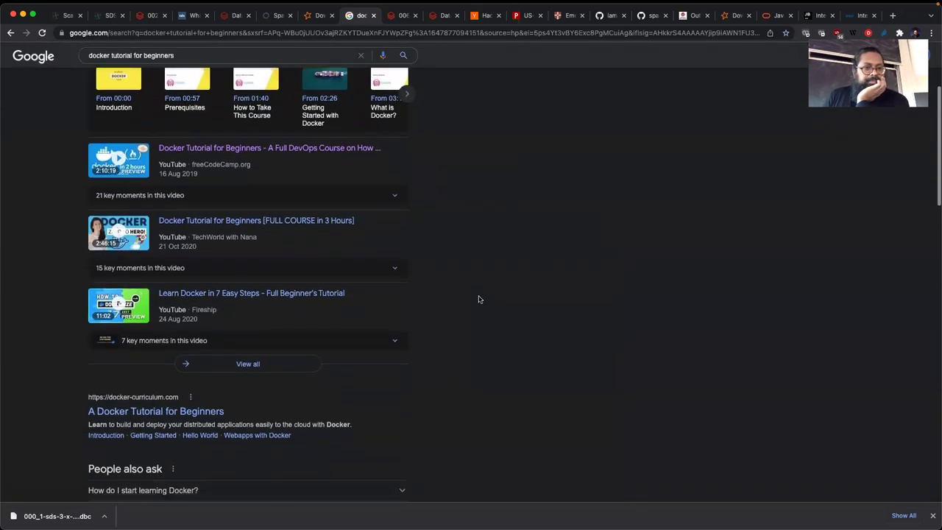
{"action": "scroll", "coordinate": [478, 298], "scroll_direction": "down", "scroll_amount": 3}
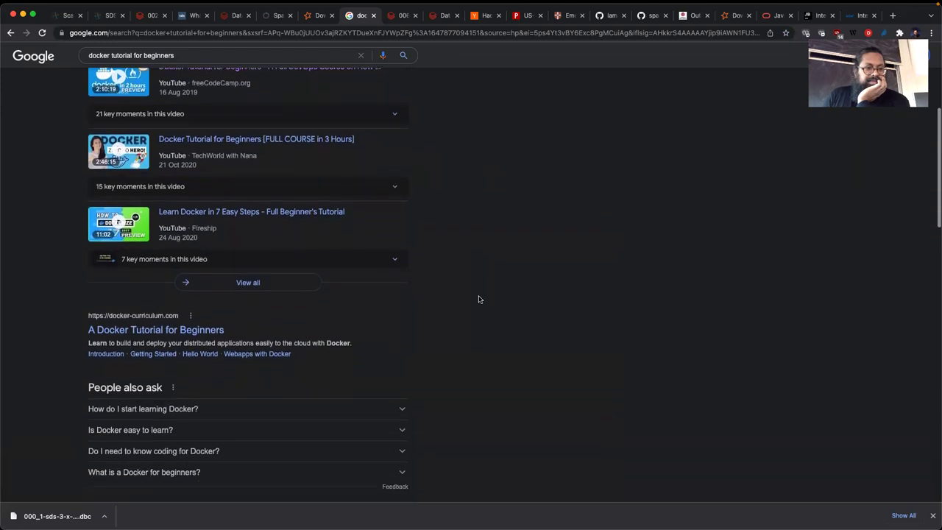
{"action": "scroll", "coordinate": [456, 321], "scroll_direction": "down", "scroll_amount": 7}
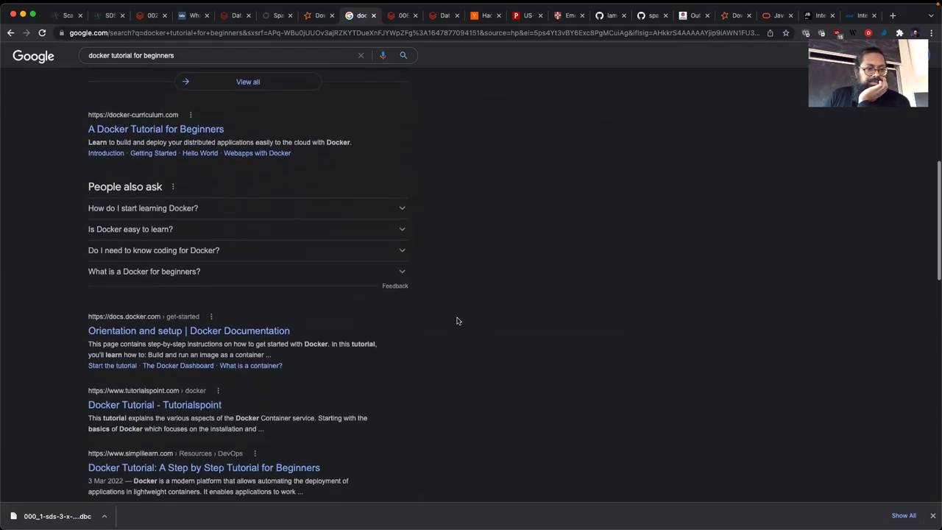
{"action": "scroll", "coordinate": [456, 321], "scroll_direction": "down", "scroll_amount": 3}
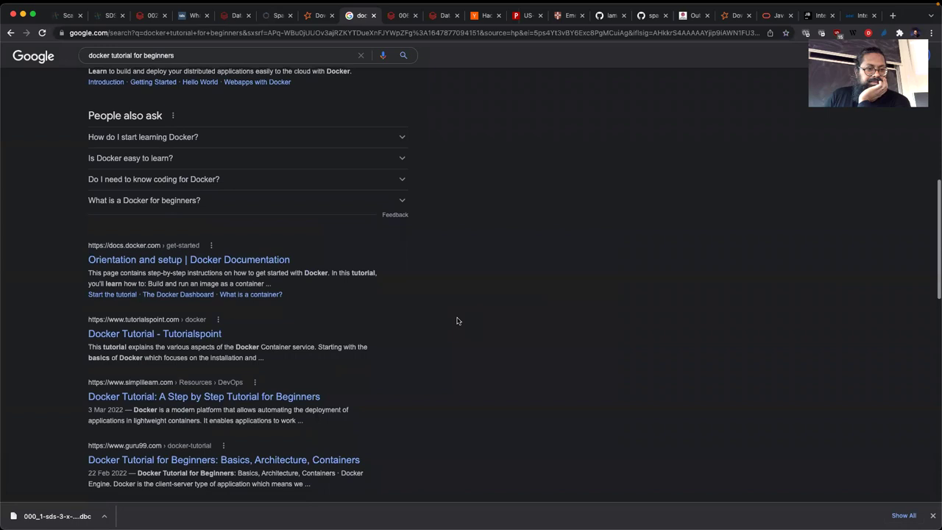
{"action": "scroll", "coordinate": [456, 321], "scroll_direction": "down", "scroll_amount": 6}
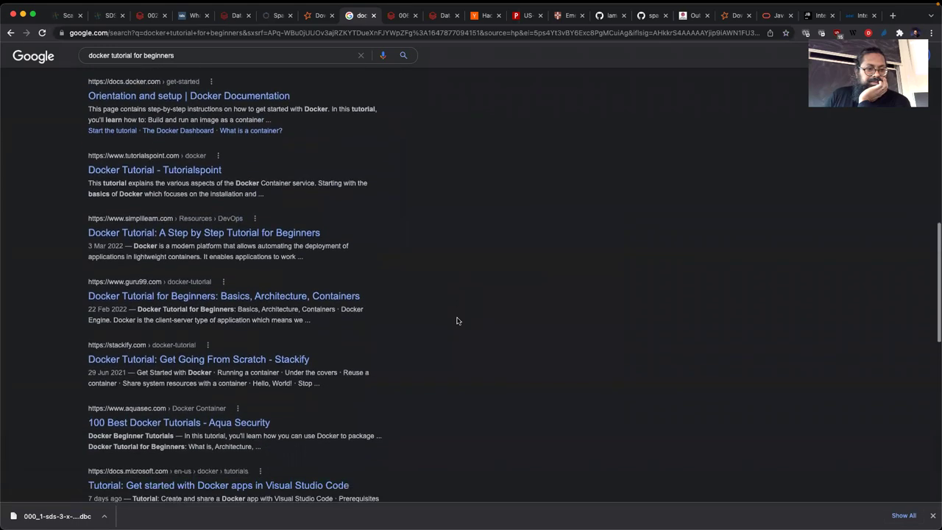
{"action": "scroll", "coordinate": [456, 321], "scroll_direction": "down", "scroll_amount": 9}
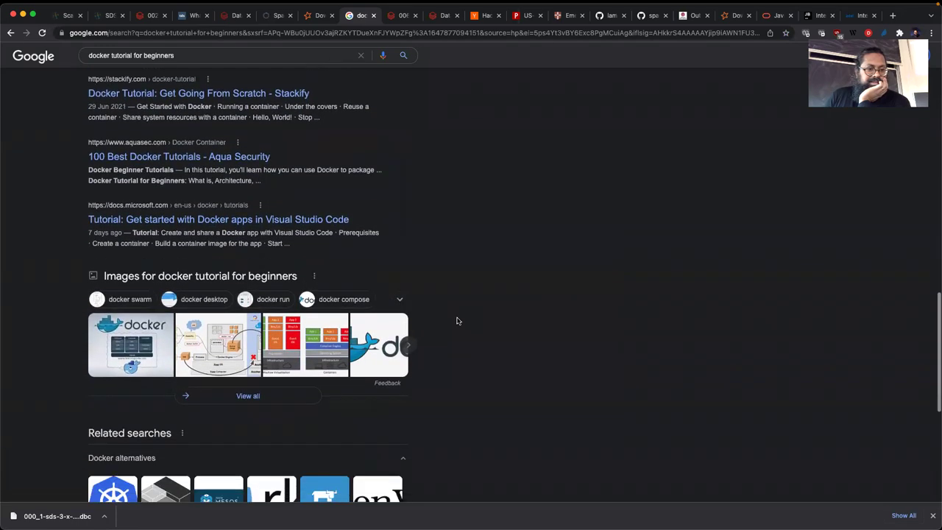
{"action": "scroll", "coordinate": [457, 321], "scroll_direction": "up", "scroll_amount": 3}
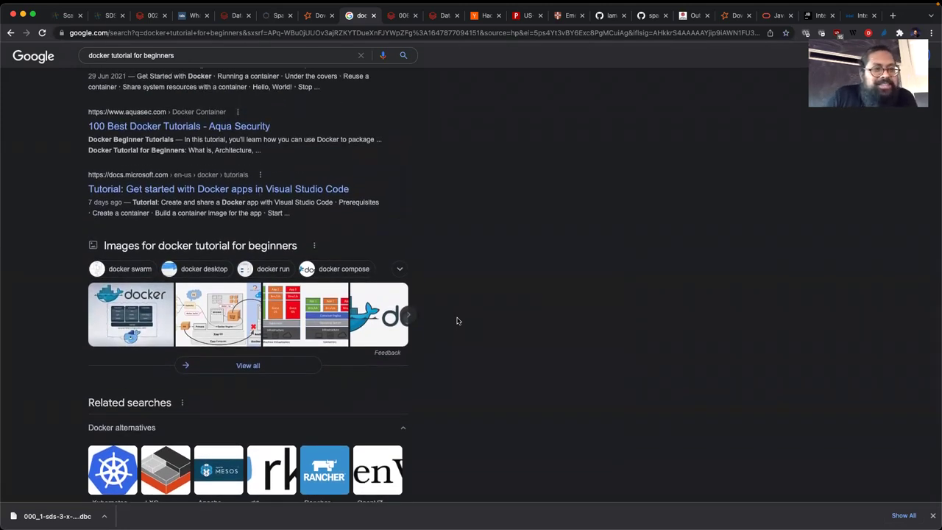
{"action": "scroll", "coordinate": [457, 321], "scroll_direction": "up", "scroll_amount": 15}
{"action": "scroll", "coordinate": [457, 320], "scroll_direction": "down", "scroll_amount": 3}
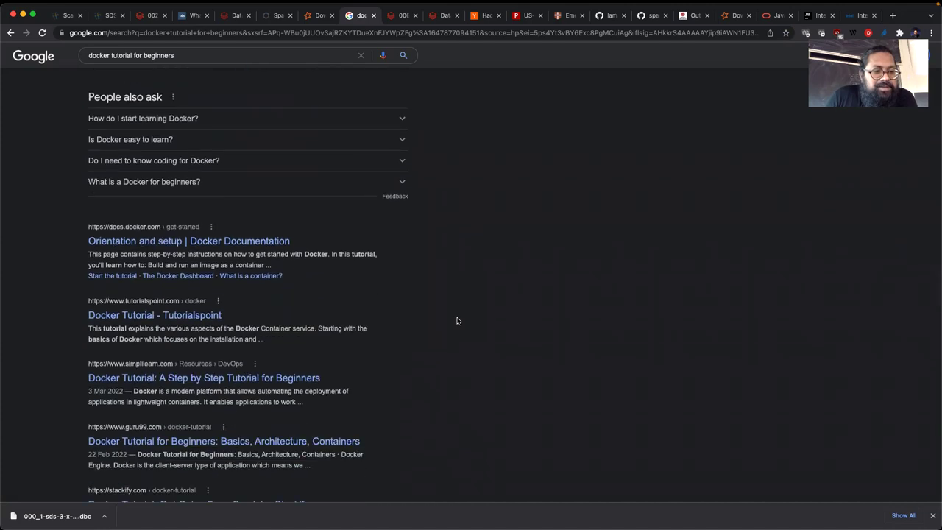
{"action": "scroll", "coordinate": [456, 320], "scroll_direction": "up", "scroll_amount": 2}
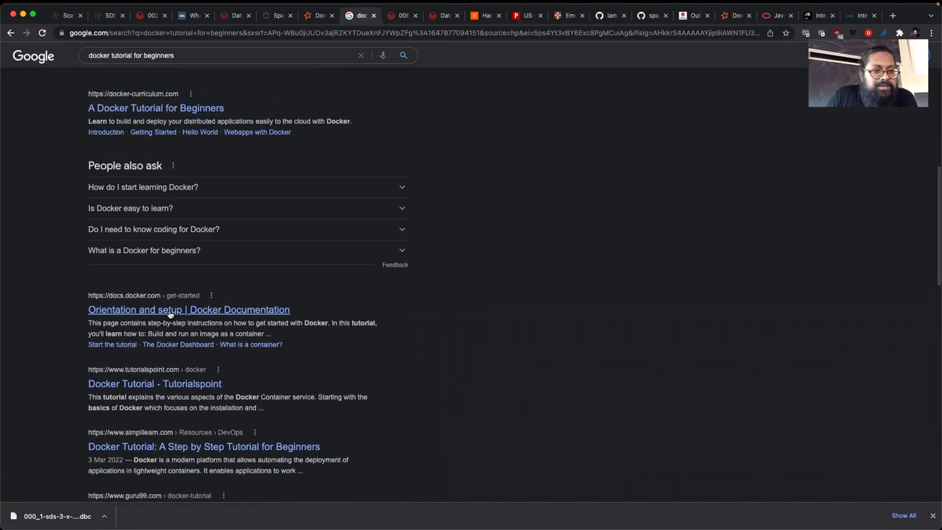
{"action": "left_click", "coordinate": [168, 311]}
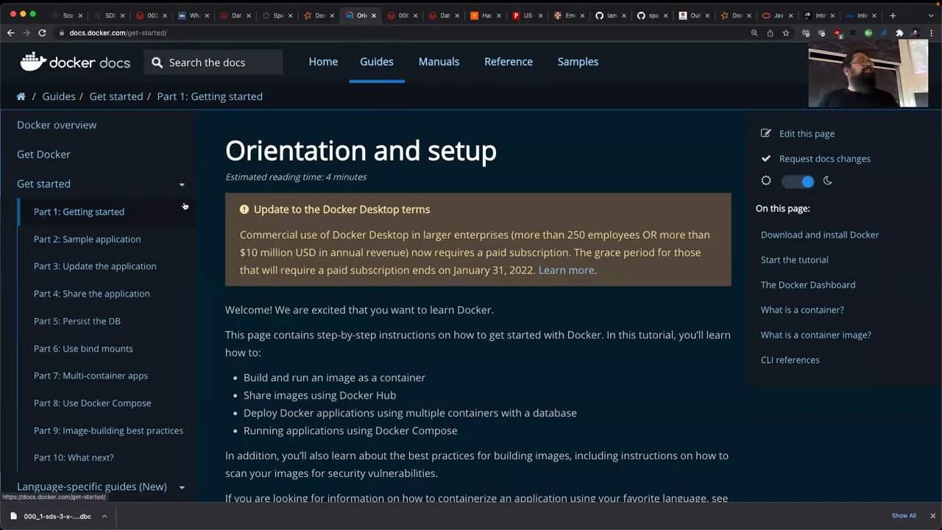
- Review the Docker getting-started page down to the Start the tutorial section and copy the page's web address
{"action": "left_click", "coordinate": [129, 33]}
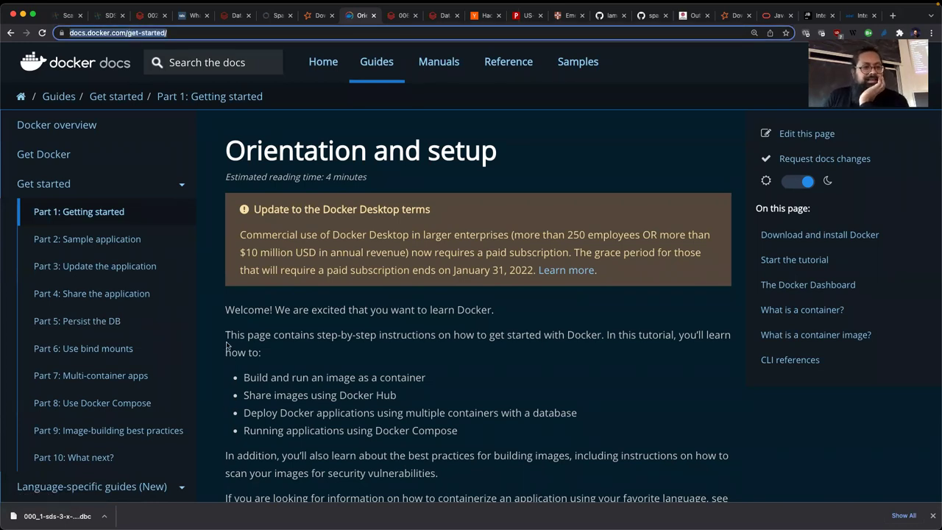
{"action": "scroll", "coordinate": [202, 353], "scroll_direction": "down", "scroll_amount": 10}
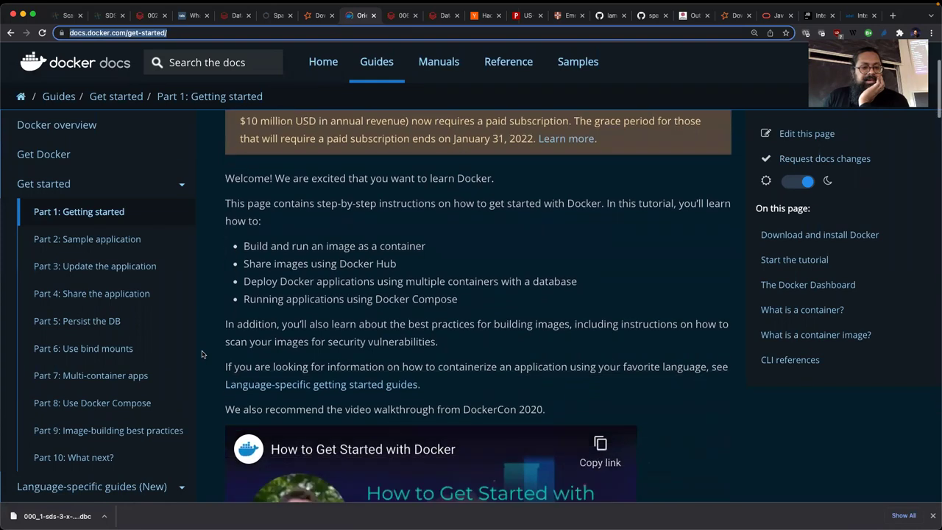
{"action": "scroll", "coordinate": [202, 354], "scroll_direction": "down", "scroll_amount": 4}
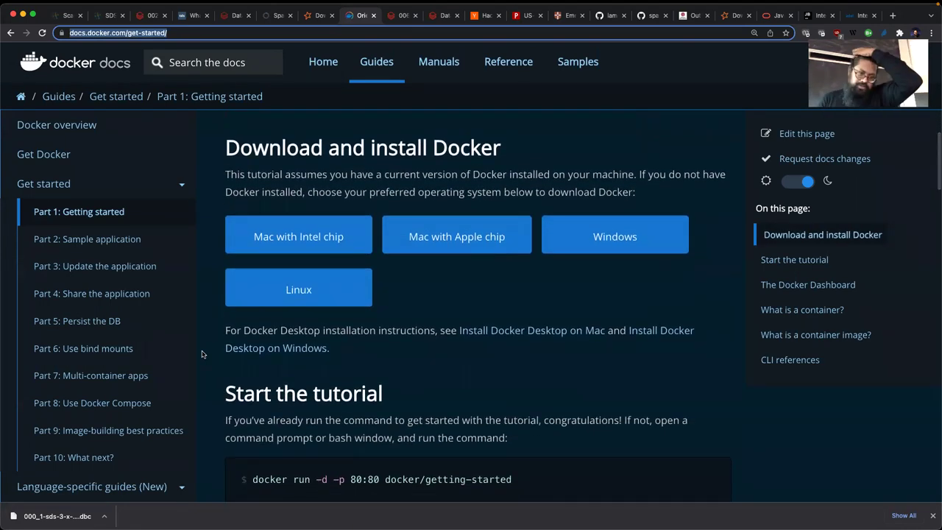
{"action": "scroll", "coordinate": [202, 354], "scroll_direction": "down", "scroll_amount": 3}
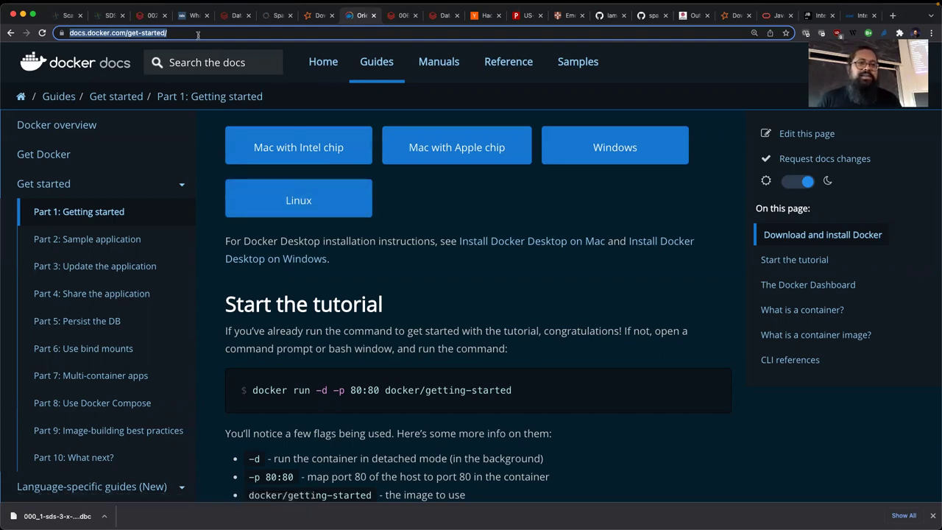
{"action": "left_click", "coordinate": [147, 34]}
{"action": "key", "text": "super+c"}
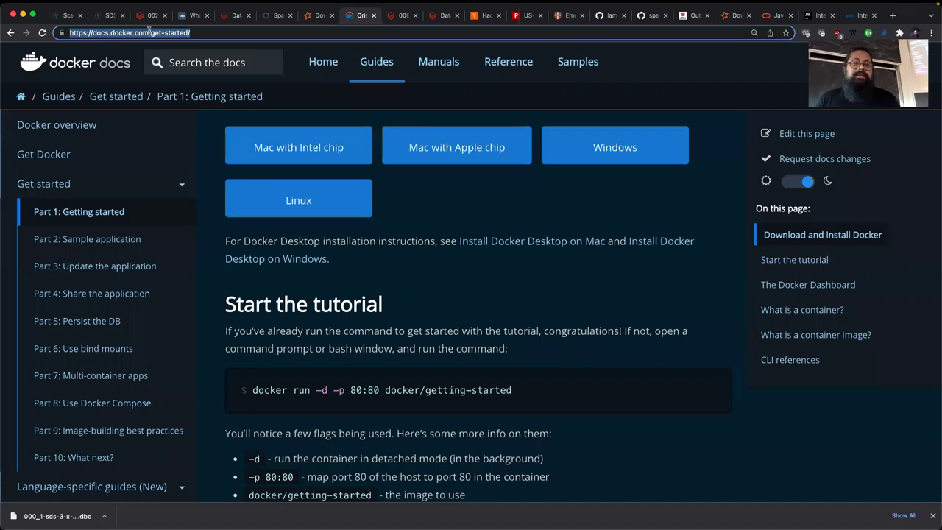
{"action": "left_click", "coordinate": [224, 16]}
{"action": "left_click", "coordinate": [150, 16]}
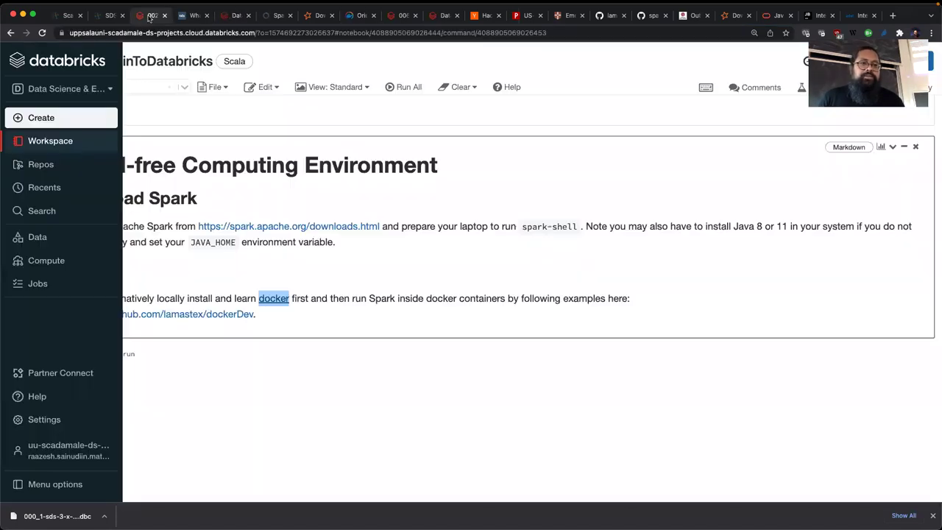
{"action": "double_click", "coordinate": [403, 272]}
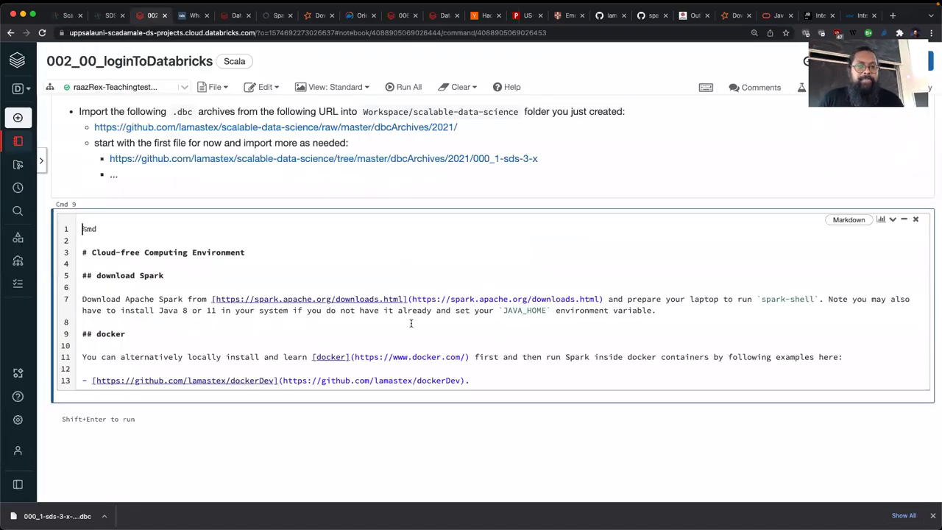
{"action": "left_click", "coordinate": [472, 358]}
{"action": "type", "text": "[]()"}
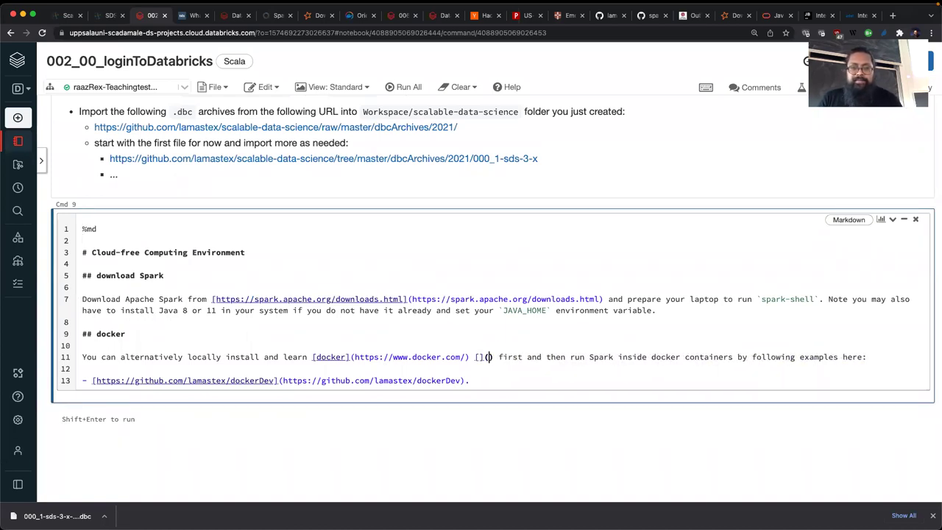
{"action": "key", "text": "super+v"}
{"action": "left_click", "coordinate": [478, 357]}
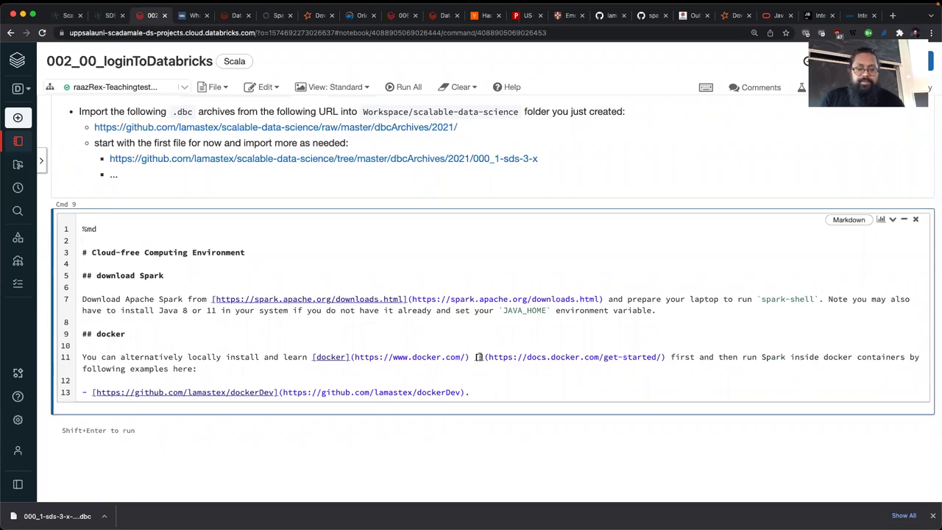
{"action": "key", "text": "super+v"}
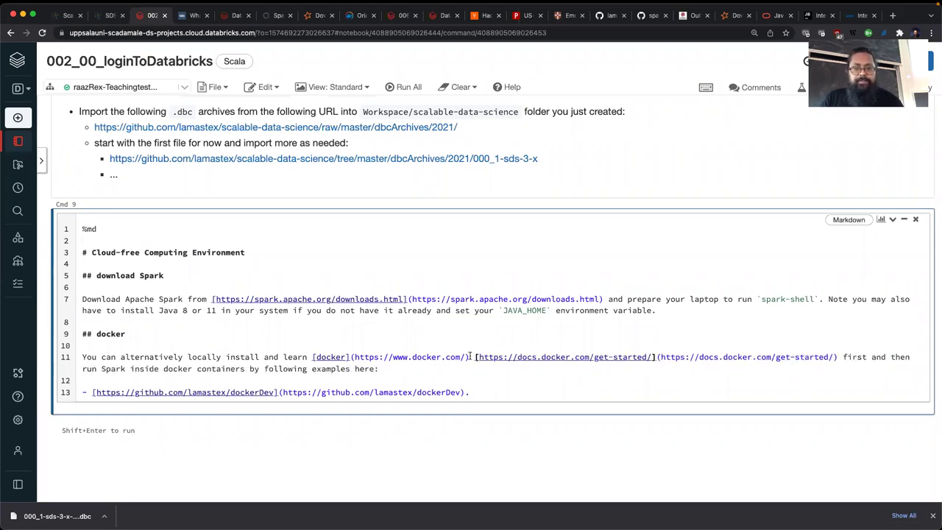
- Add a semicolon after the docker link and a comma after the get-started link, and run the cell to render it
{"action": "left_click", "coordinate": [469, 357]}
{"action": "type", "text": ";"}
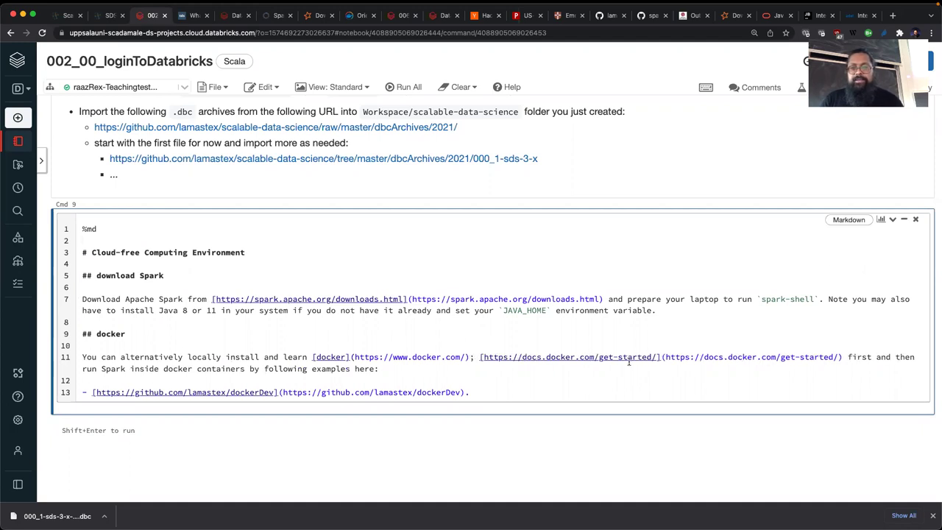
{"action": "left_click", "coordinate": [844, 356]}
{"action": "type", "text": ","}
{"action": "key", "text": "shift+Return"}
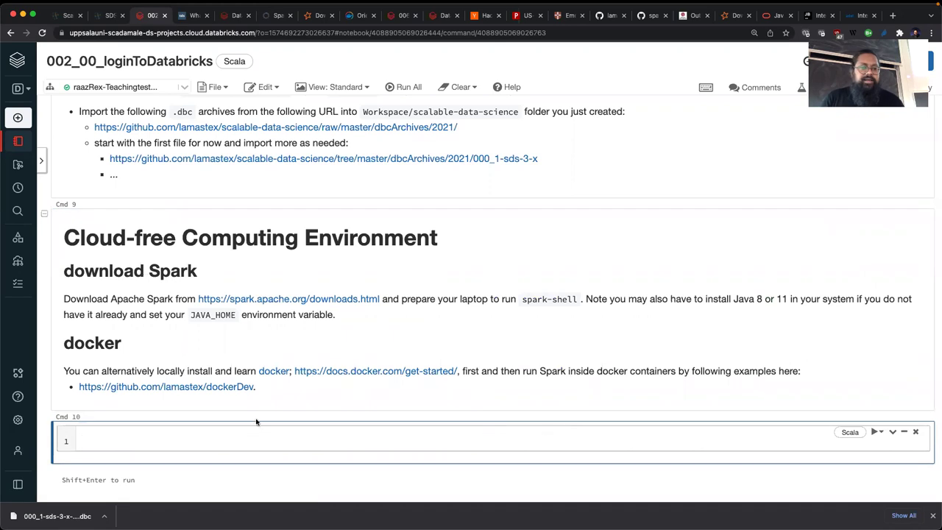
{"action": "right_click", "coordinate": [225, 391]}
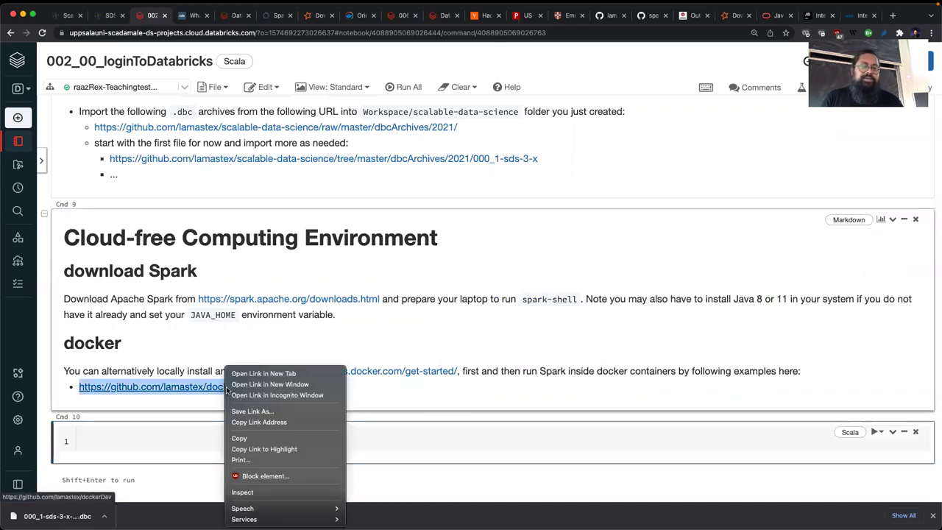
{"action": "left_click", "coordinate": [246, 370]}
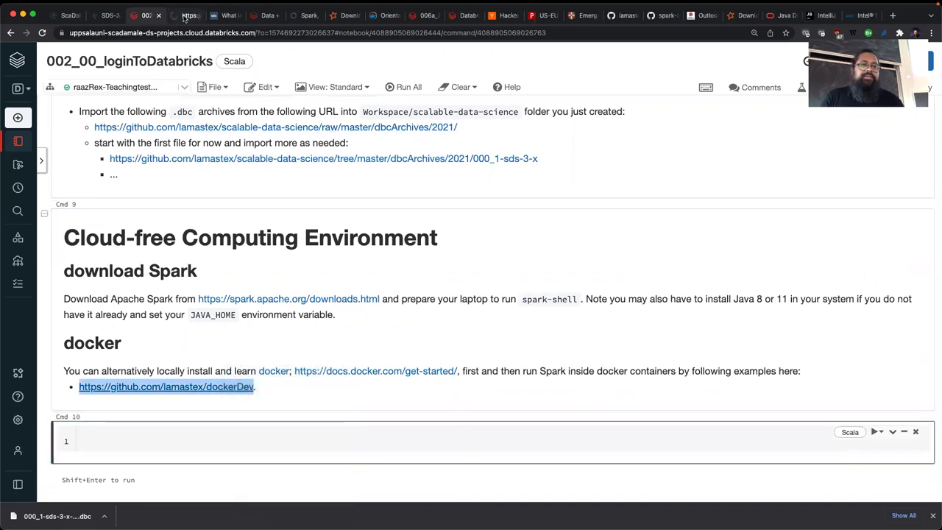
{"action": "key", "text": "ctrl+Tab"}
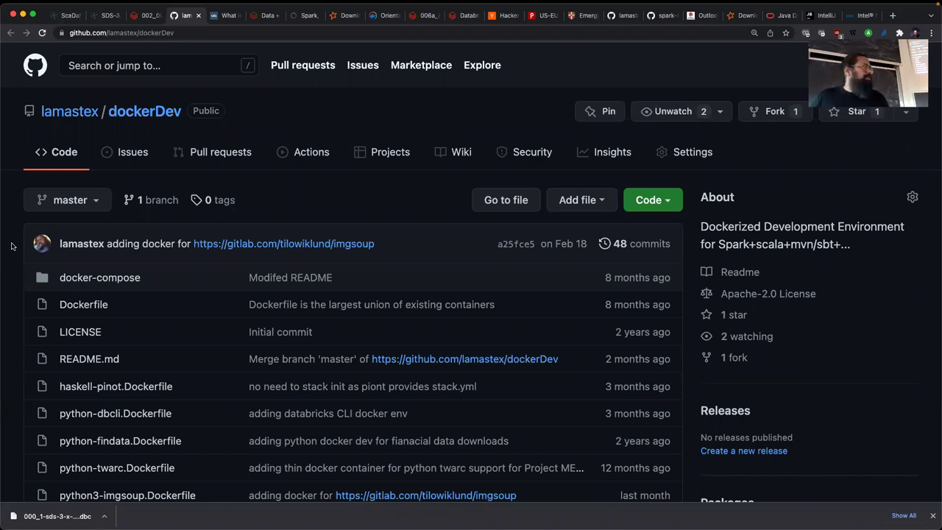
- Open spark3x-py3.Dockerfile in the dockerDev repository and highlight its base image lamastex/dockerdev:spark3x
{"action": "scroll", "coordinate": [266, 365], "scroll_direction": "down", "scroll_amount": 5}
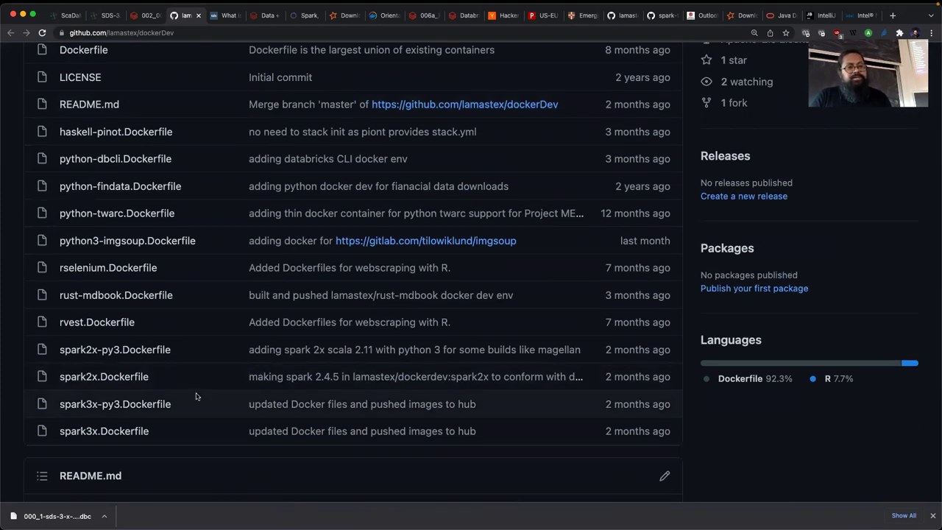
{"action": "left_click", "coordinate": [144, 404]}
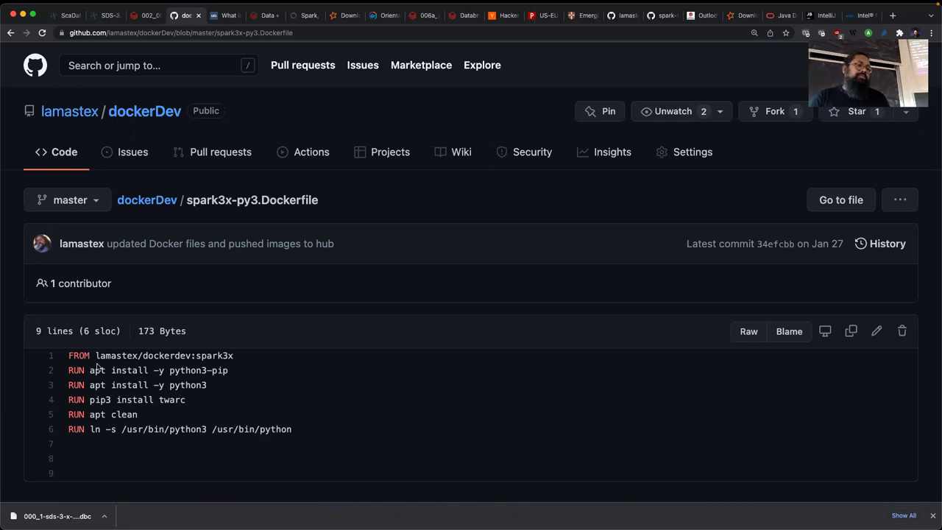
{"action": "left_click_drag", "start_coordinate": [95, 356], "coordinate": [237, 357]}
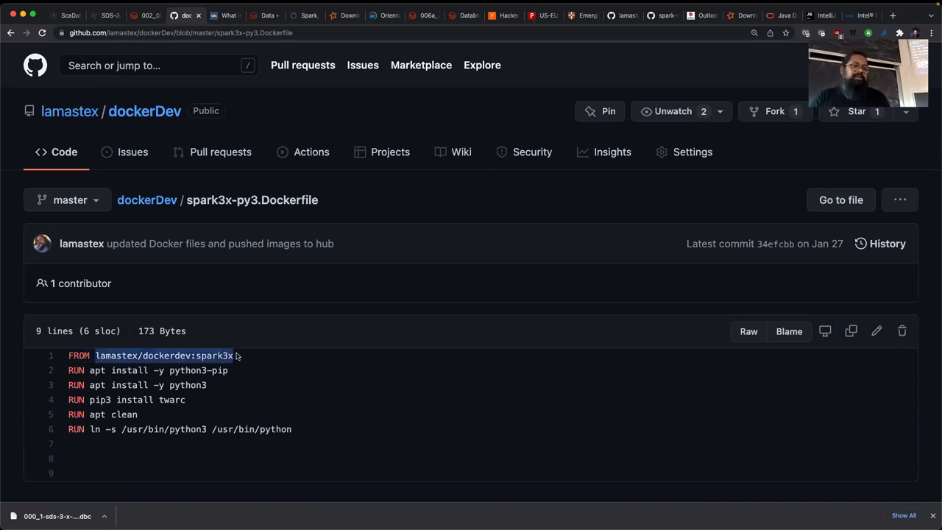
{"action": "left_click", "coordinate": [233, 389]}
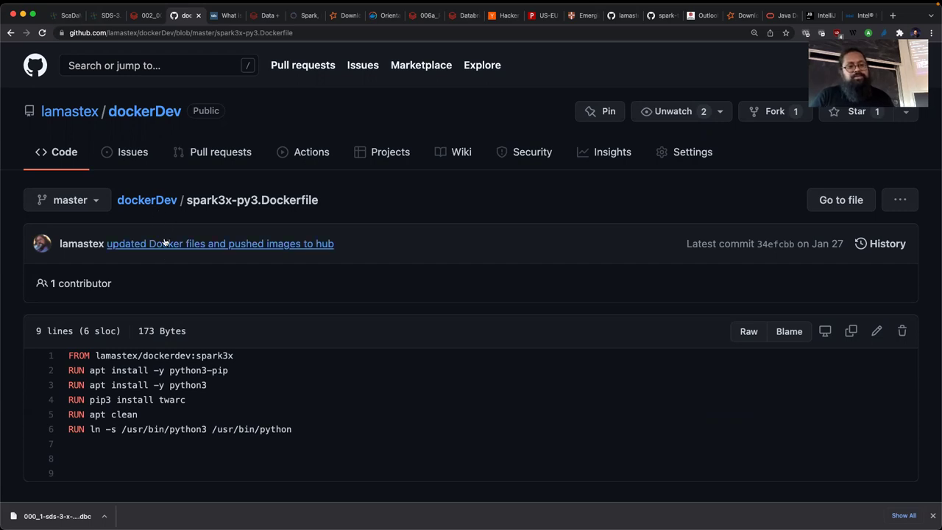
- Return to the dockerDev file list, open spark3x.Dockerfile, and highlight its FROM ubuntu:18.04 line
{"action": "left_click", "coordinate": [162, 200]}
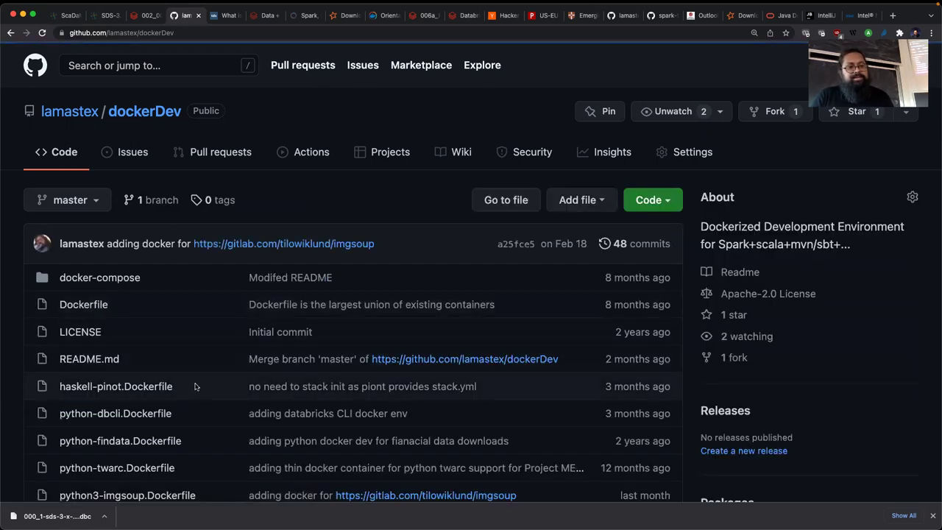
{"action": "scroll", "coordinate": [195, 386], "scroll_direction": "down", "scroll_amount": 5}
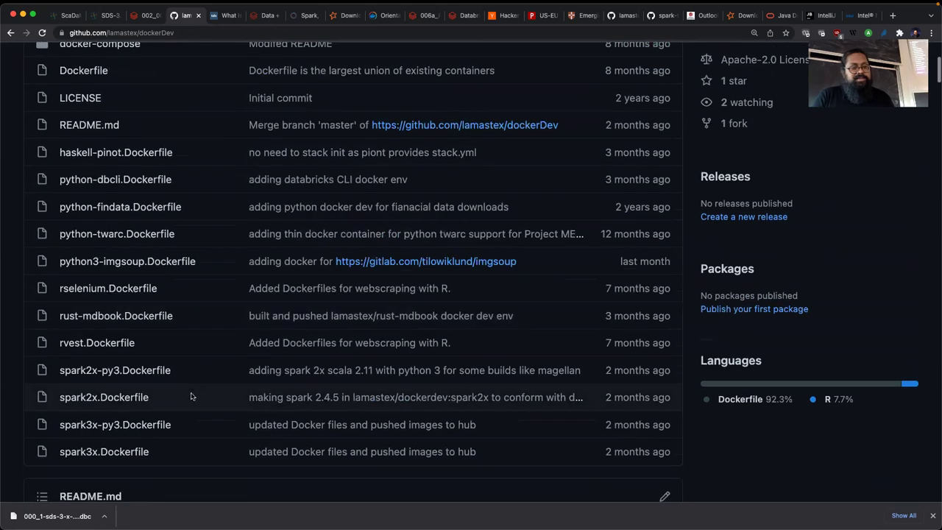
{"action": "left_click", "coordinate": [125, 455]}
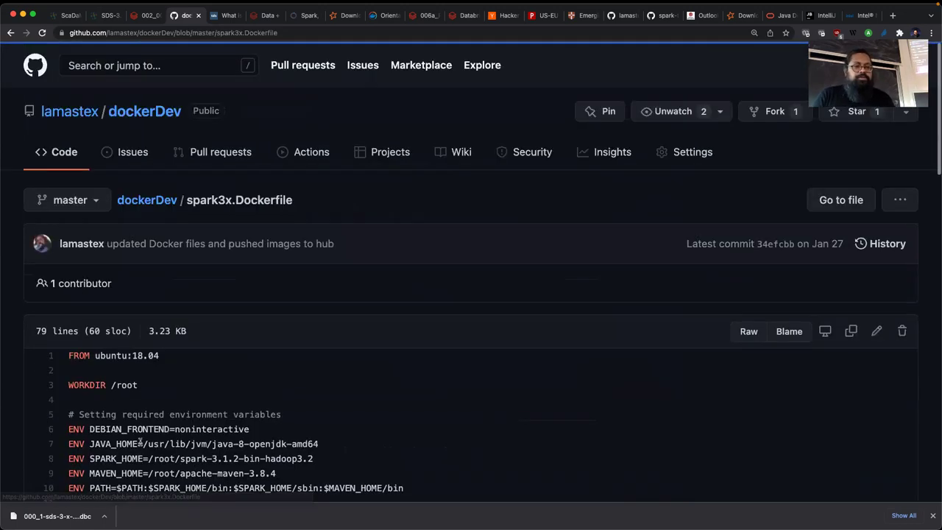
{"action": "scroll", "coordinate": [442, 416], "scroll_direction": "down", "scroll_amount": 4}
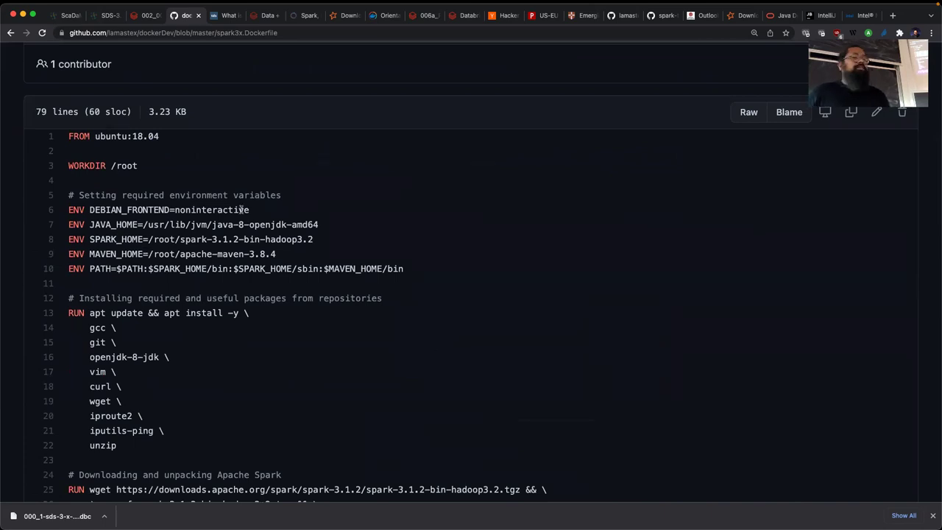
{"action": "double_click", "coordinate": [114, 137]}
{"action": "triple_click", "coordinate": [114, 138]}
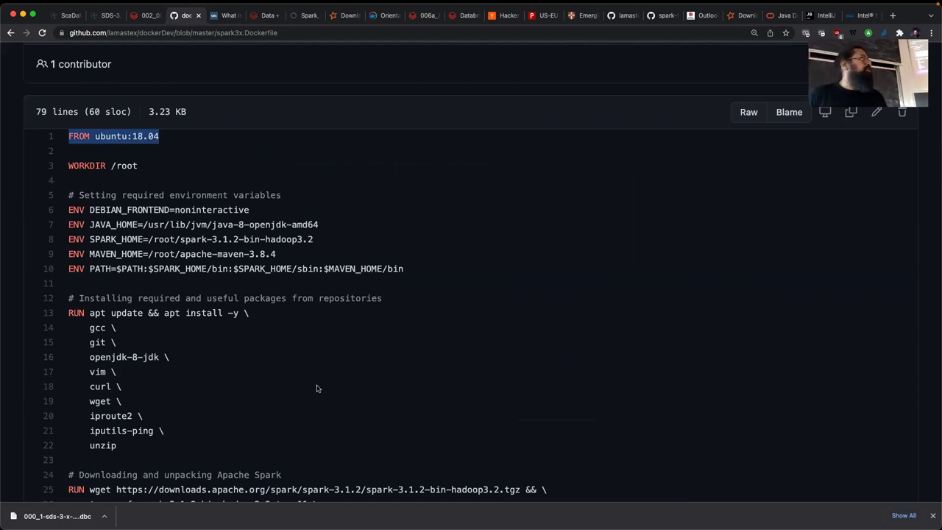
{"action": "left_click", "coordinate": [388, 384]}
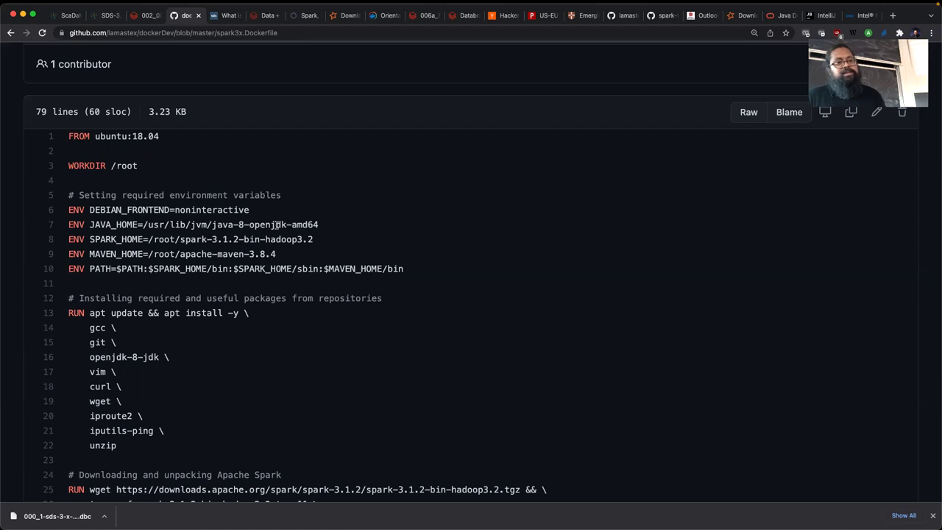
- Examine the environment variables and the apt package list in spark3x.Dockerfile, highlighting openjdk in the package list
{"action": "scroll", "coordinate": [283, 337], "scroll_direction": "down", "scroll_amount": 1}
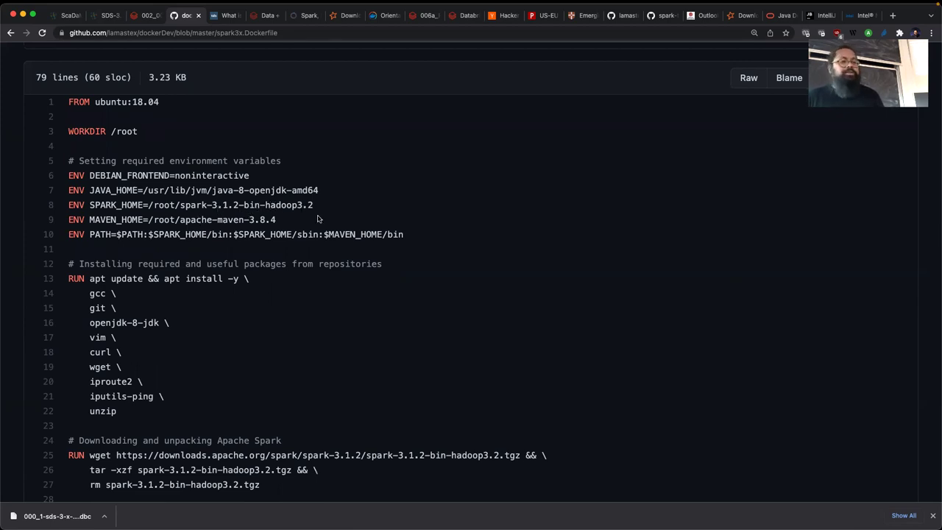
{"action": "scroll", "coordinate": [263, 380], "scroll_direction": "down", "scroll_amount": 2}
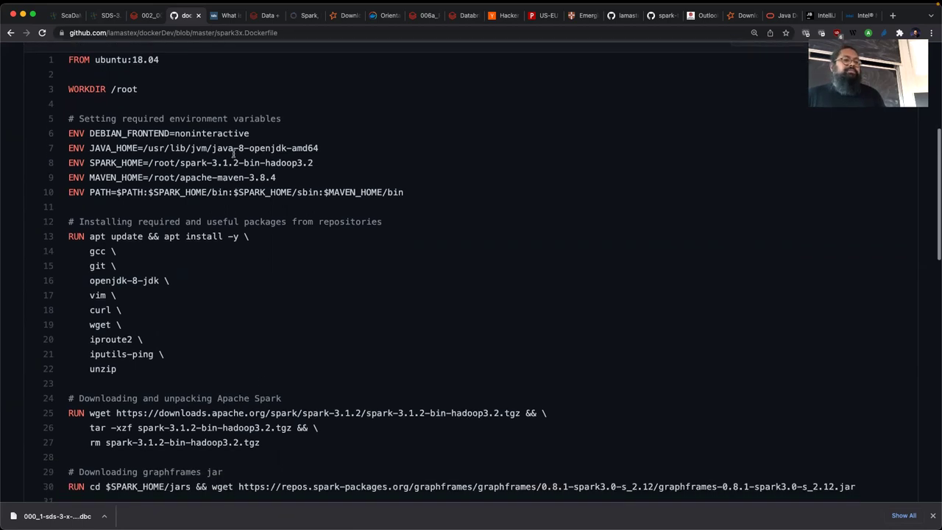
{"action": "scroll", "coordinate": [248, 303], "scroll_direction": "down", "scroll_amount": 1}
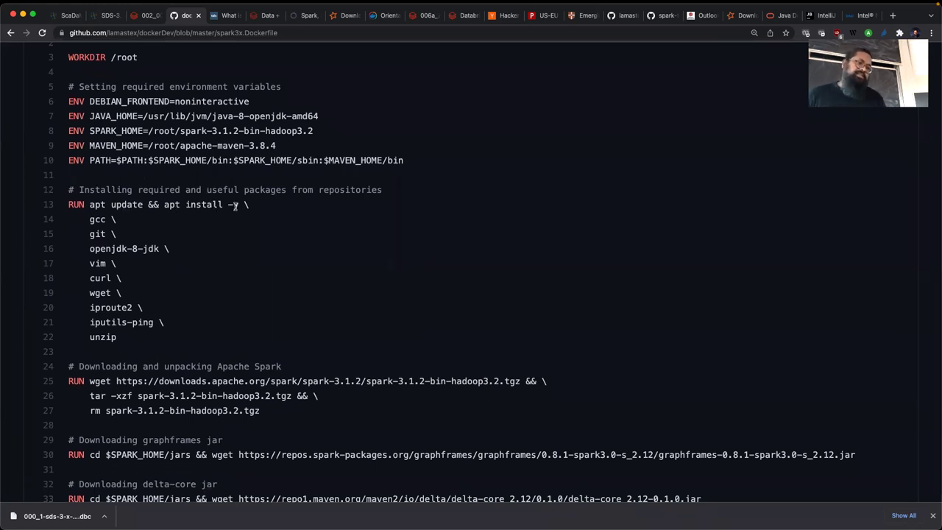
{"action": "double_click", "coordinate": [100, 247]}
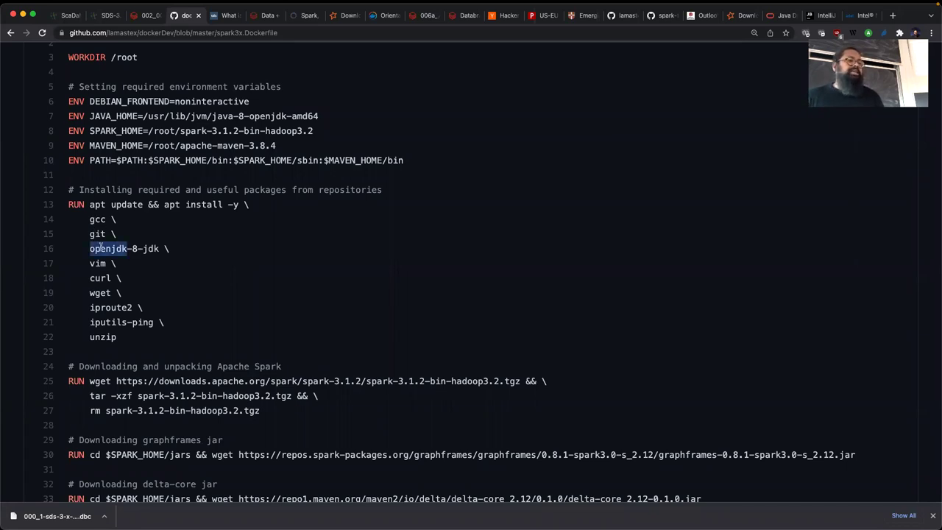
{"action": "left_click", "coordinate": [94, 262]}
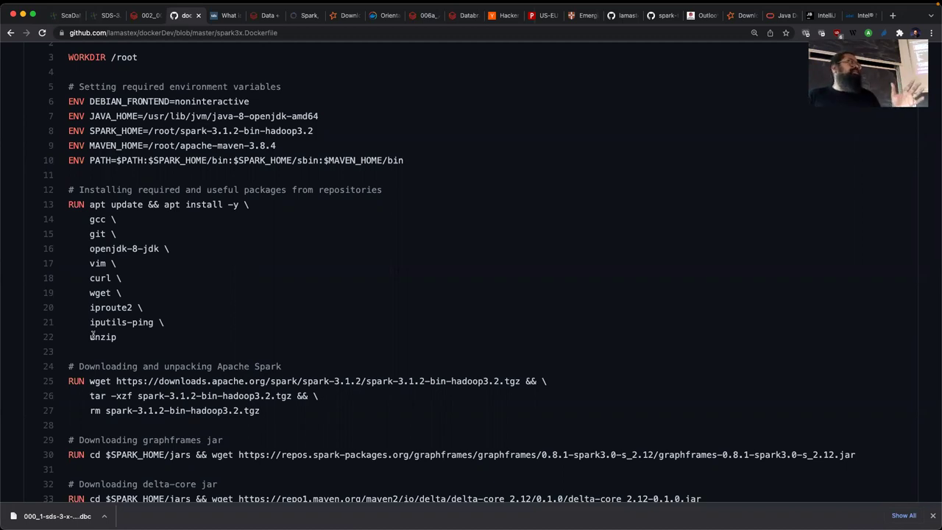
- Read the rest of spark3x.Dockerfile, from the Apache Spark and jar downloads through Maven, ImageMagick and SBT to the ENTRYPOINT line
{"action": "scroll", "coordinate": [92, 334], "scroll_direction": "down", "scroll_amount": 5}
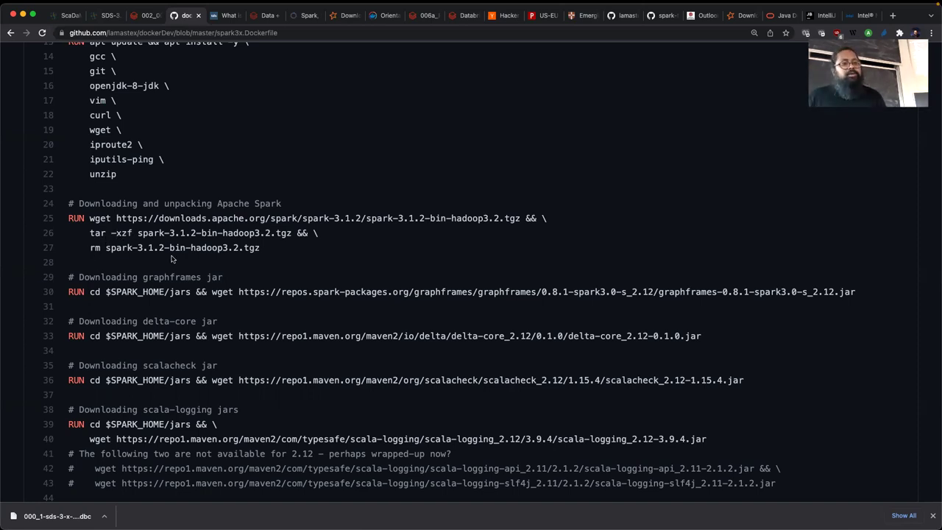
{"action": "scroll", "coordinate": [284, 255], "scroll_direction": "down", "scroll_amount": 1}
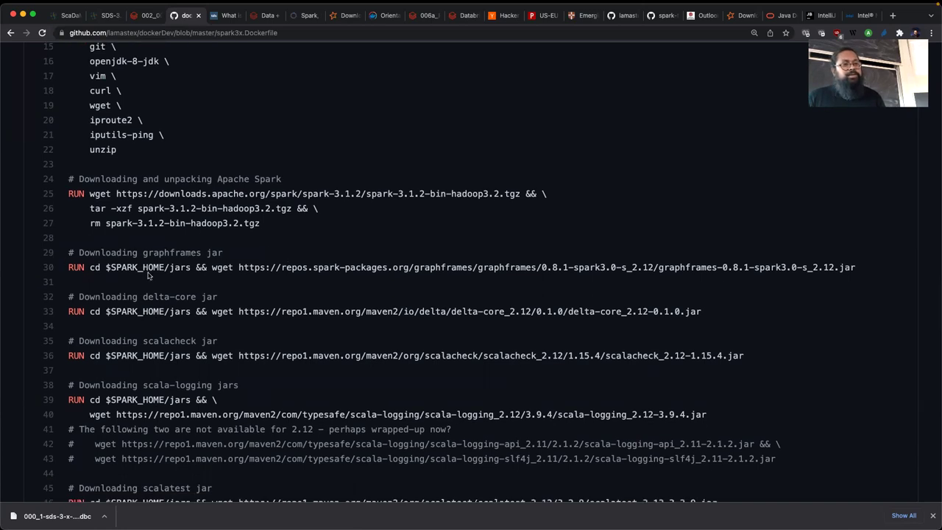
{"action": "scroll", "coordinate": [135, 270], "scroll_direction": "up", "scroll_amount": 5}
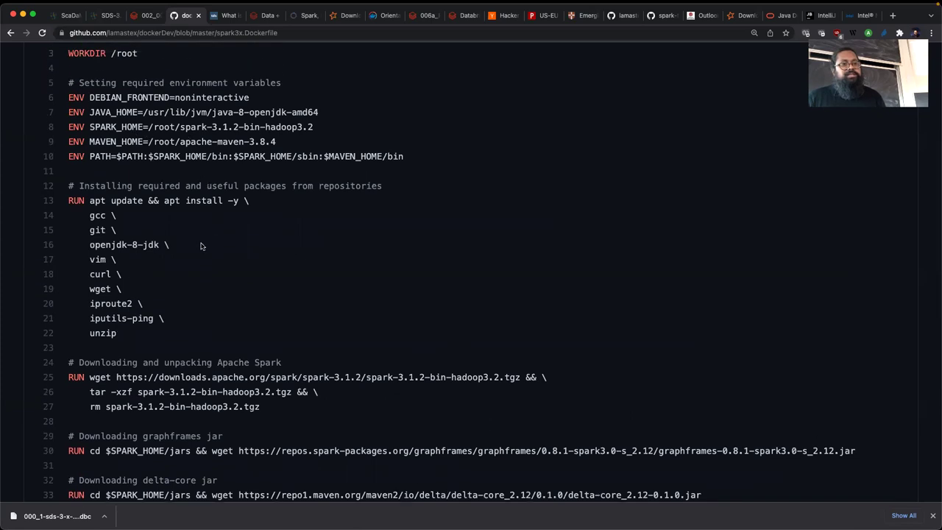
{"action": "scroll", "coordinate": [201, 269], "scroll_direction": "down", "scroll_amount": 5}
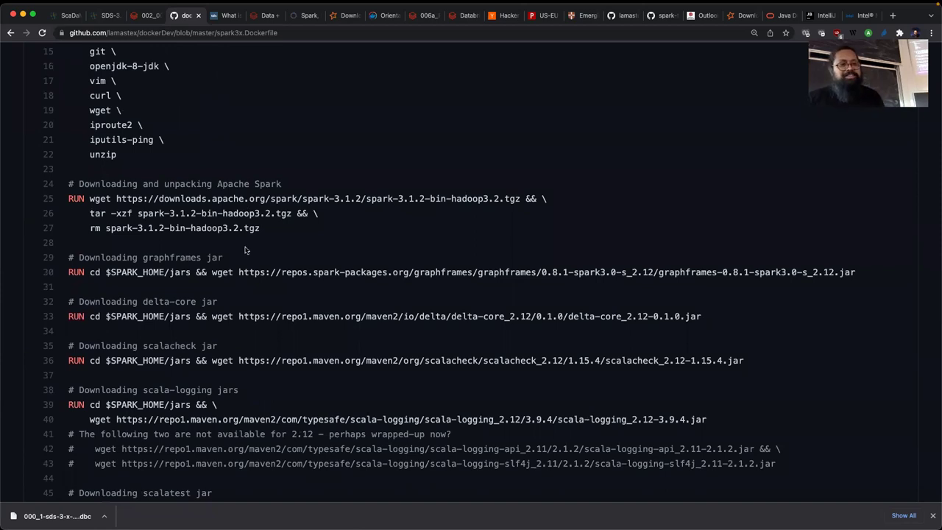
{"action": "scroll", "coordinate": [245, 253], "scroll_direction": "down", "scroll_amount": 1}
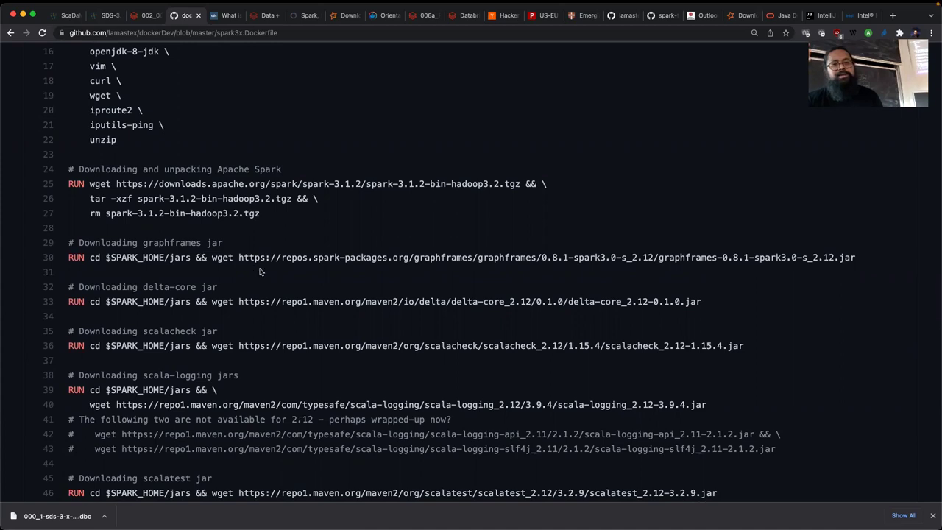
{"action": "scroll", "coordinate": [225, 278], "scroll_direction": "down", "scroll_amount": 1}
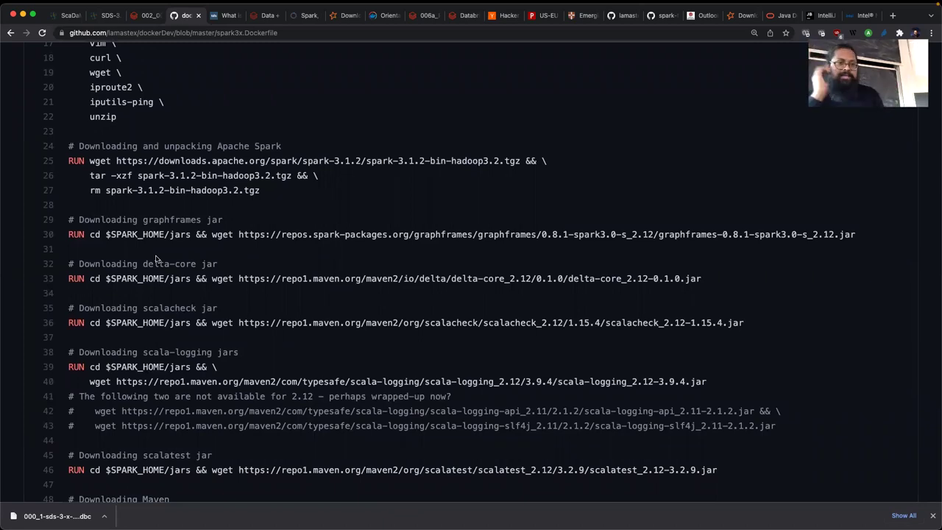
{"action": "scroll", "coordinate": [170, 338], "scroll_direction": "down", "scroll_amount": 3}
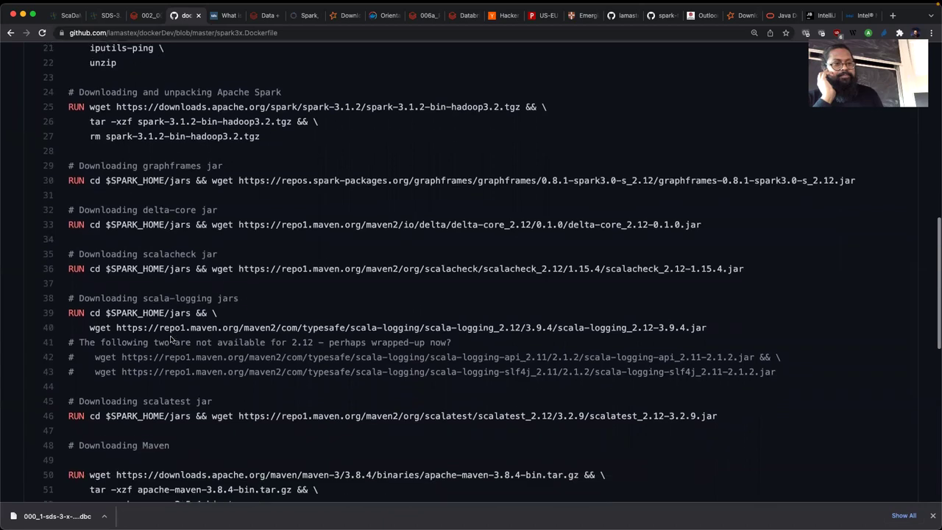
{"action": "scroll", "coordinate": [171, 296], "scroll_direction": "down", "scroll_amount": 1}
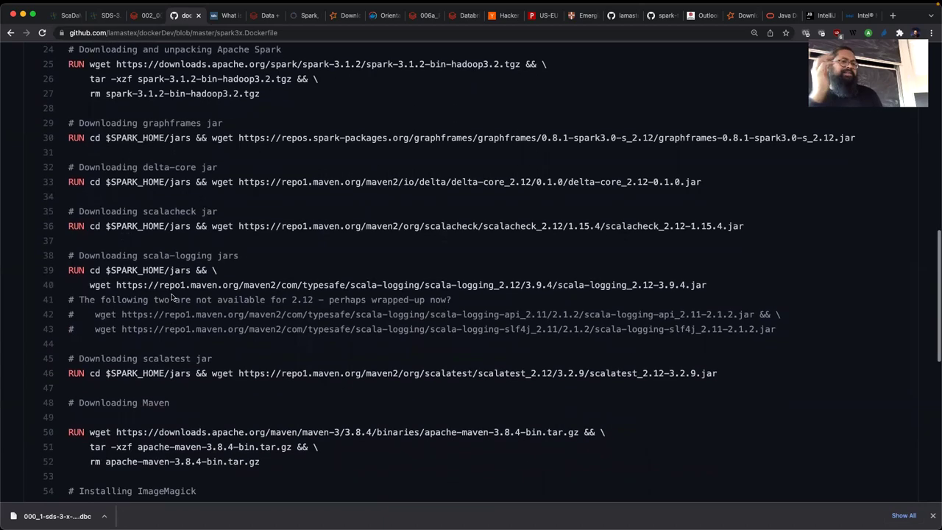
{"action": "scroll", "coordinate": [171, 295], "scroll_direction": "down", "scroll_amount": 2}
{"action": "scroll", "coordinate": [171, 295], "scroll_direction": "down", "scroll_amount": 3}
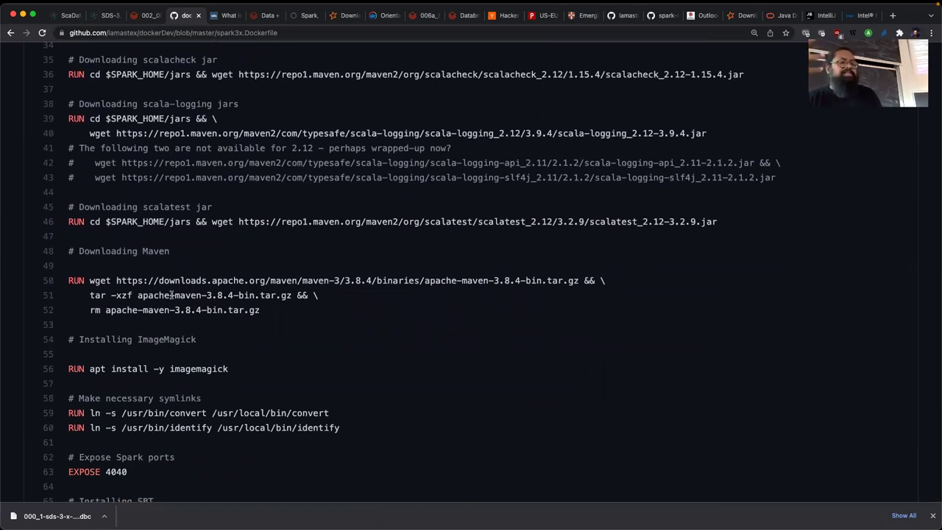
{"action": "scroll", "coordinate": [172, 295], "scroll_direction": "down", "scroll_amount": 3}
{"action": "scroll", "coordinate": [172, 295], "scroll_direction": "down", "scroll_amount": 5}
{"action": "scroll", "coordinate": [172, 295], "scroll_direction": "down", "scroll_amount": 3}
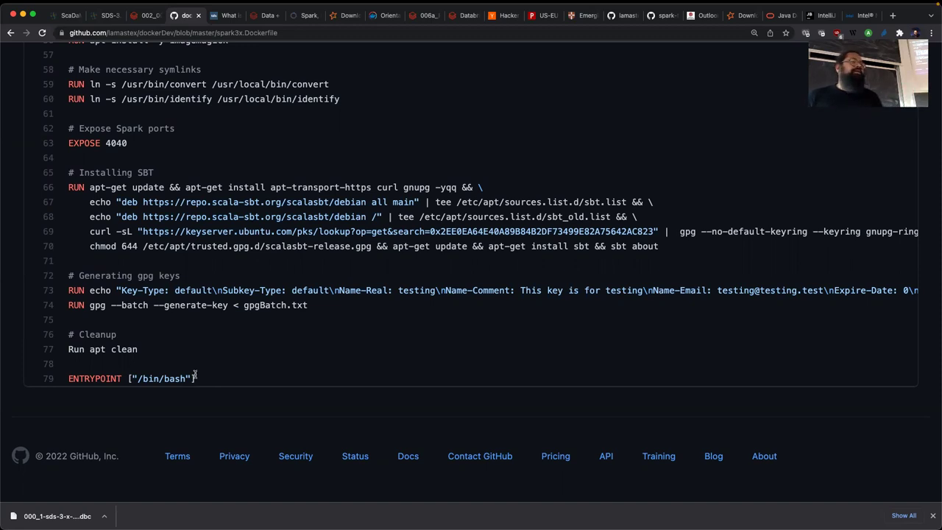
- Return to the dockerDev repository page and copy the README's docker pull lamastex/dockerdev:spark3x command
{"action": "scroll", "coordinate": [133, 172], "scroll_direction": "up", "scroll_amount": 20}
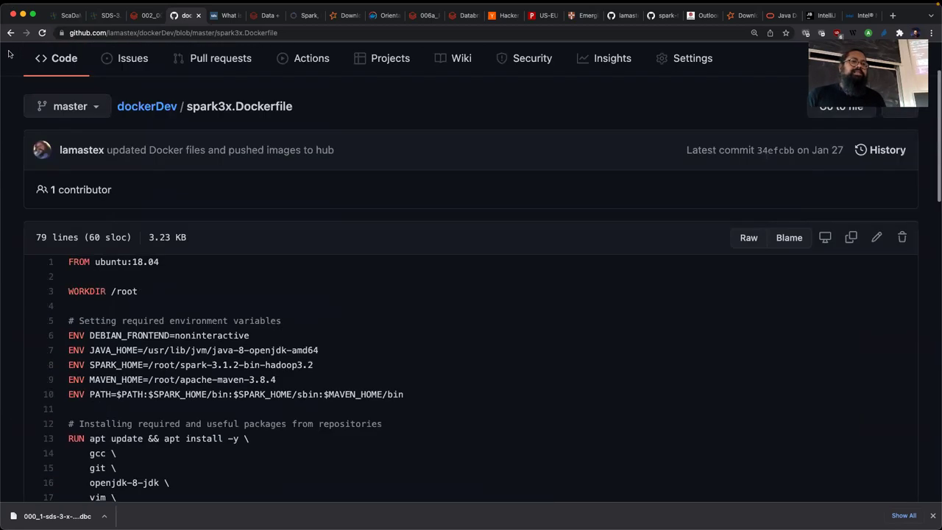
{"action": "key", "text": "super+bracketleft"}
{"action": "scroll", "coordinate": [232, 288], "scroll_direction": "down", "scroll_amount": 10}
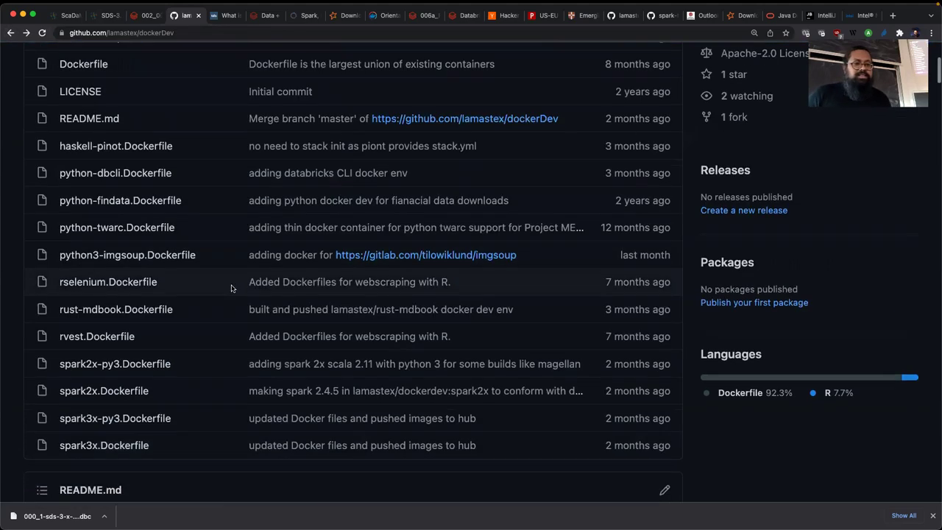
{"action": "scroll", "coordinate": [471, 328], "scroll_direction": "down", "scroll_amount": 4}
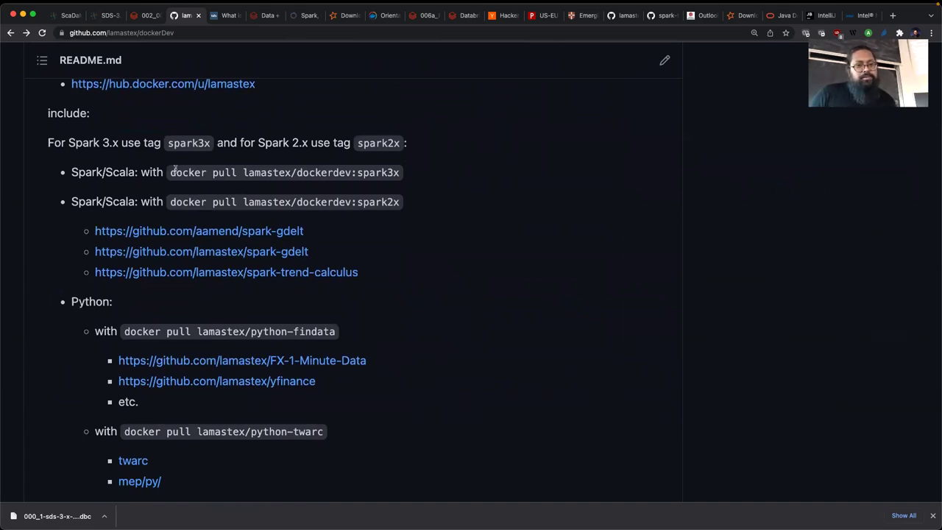
{"action": "left_click_drag", "start_coordinate": [171, 172], "coordinate": [400, 172]}
{"action": "key", "text": "super+c"}
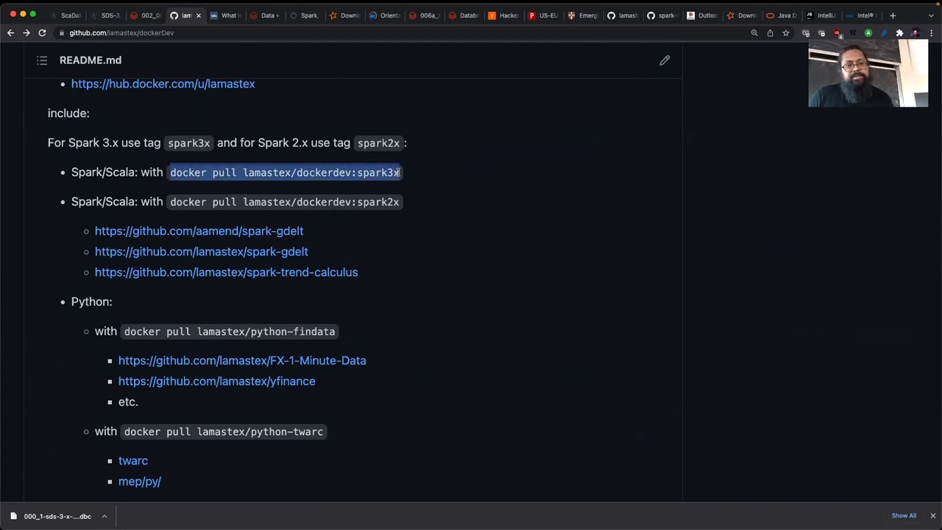
- Switch to Terminal, enlarge its window and text, and clear the screen
{"action": "key", "text": "super+Tab"}
{"action": "key", "text": "super+Tab"}
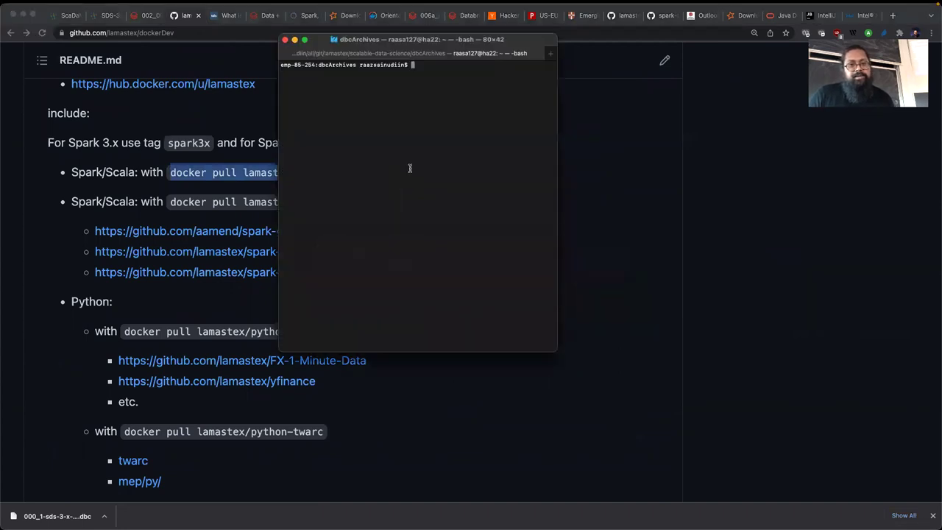
{"action": "left_click_drag", "start_coordinate": [556, 348], "coordinate": [780, 313]}
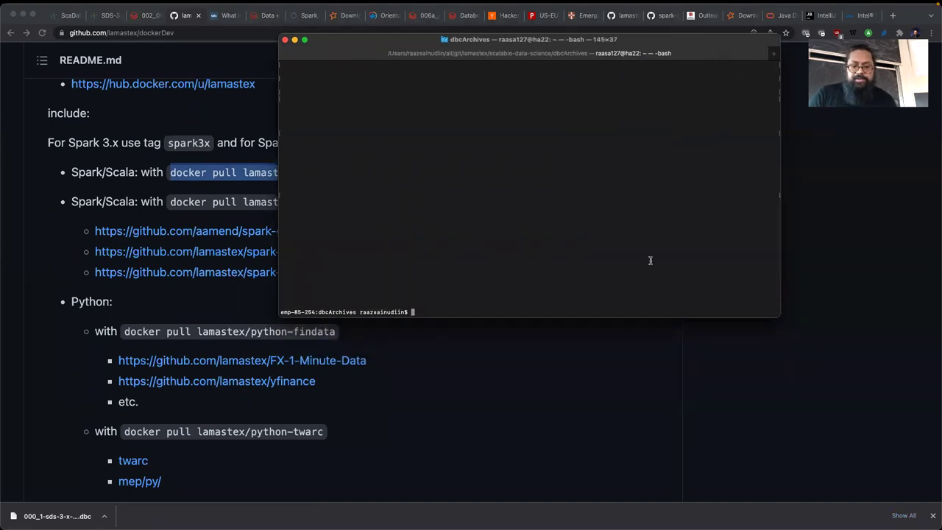
{"action": "key", "text": "super+equal"}
{"action": "key", "text": "super+equal"}
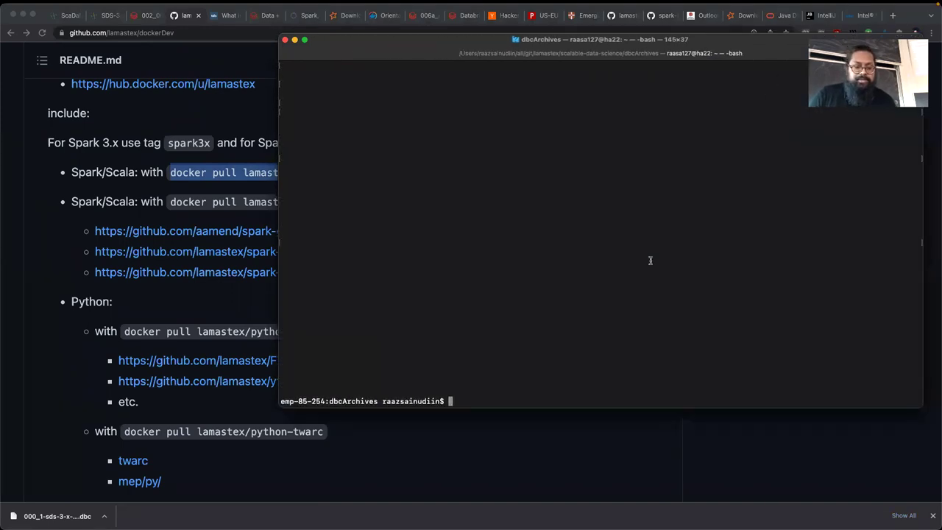
{"action": "type", "text": "clear"}
{"action": "key", "text": "Return"}
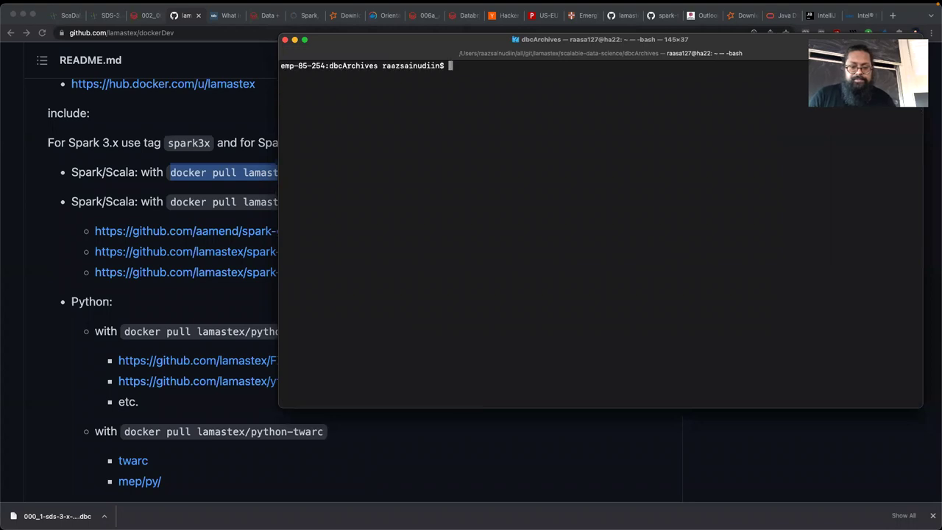
- Change to the home directory and run the copied docker pull lamastex/dockerdev:spark3x command
{"action": "type", "text": "cd"}
{"action": "key", "text": "Return"}
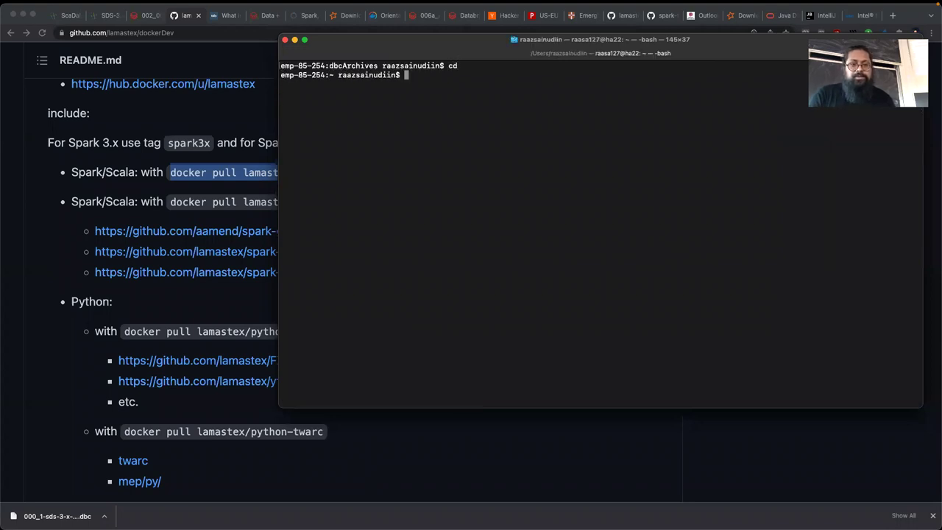
{"action": "key", "text": "super+v"}
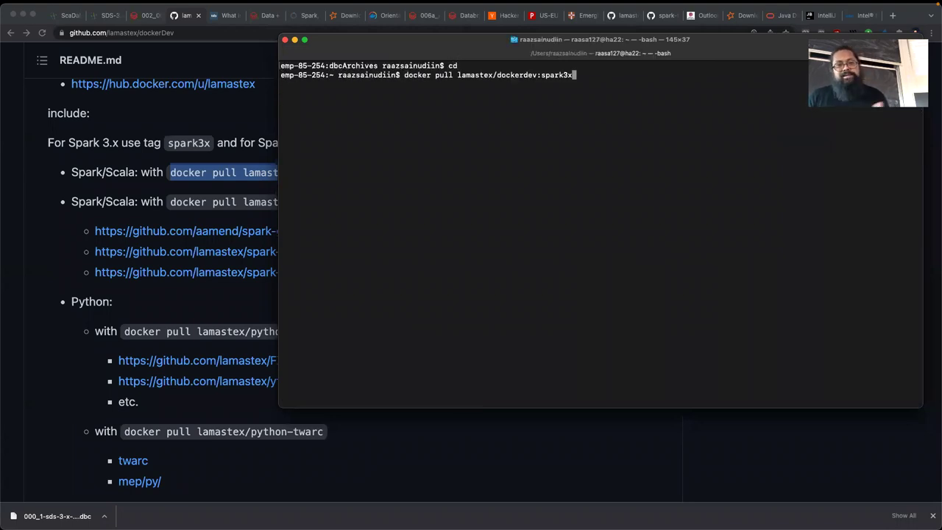
{"action": "key", "text": "Return"}
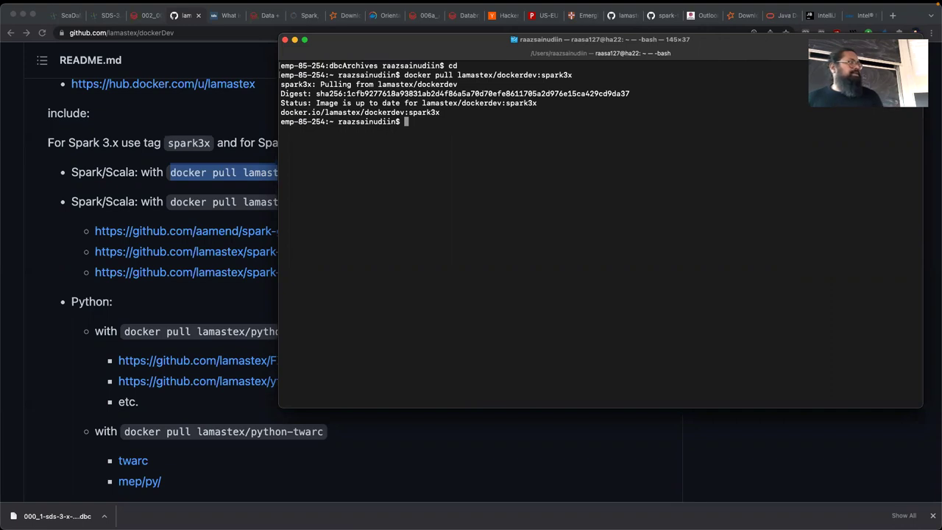
{"action": "type", "text": "docker imag"}
{"action": "key", "text": "BackSpace"}
{"action": "key", "text": "BackSpace"}
{"action": "key", "text": "BackSpace"}
{"action": "key", "text": "BackSpace"}
{"action": "key", "text": "BackSpace"}
{"action": "key", "text": "BackSpace"}
{"action": "key", "text": "BackSpace"}
{"action": "key", "text": "BackSpace"}
{"action": "key", "text": "BackSpace"}
{"action": "key", "text": "BackSpace"}
{"action": "key", "text": "BackSpace"}
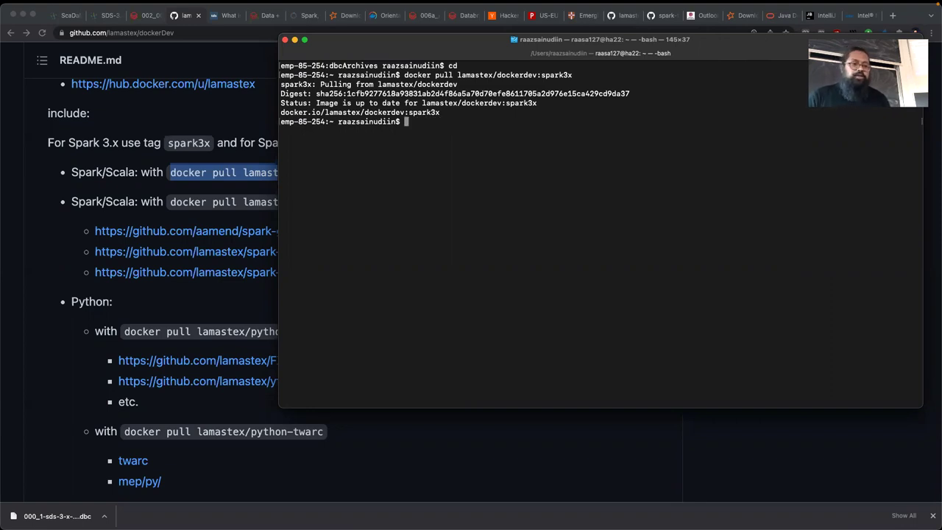
- Switch back to the browser and read the dockerDev README from the image pull commands through building and pushing to the Run section
{"action": "left_click", "coordinate": [534, 460]}
{"action": "scroll", "coordinate": [533, 460], "scroll_direction": "down", "scroll_amount": 4}
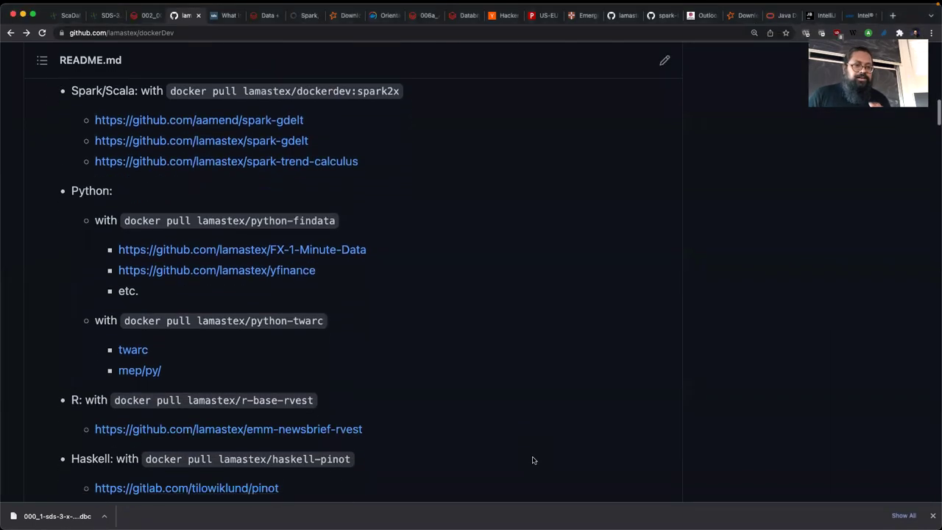
{"action": "scroll", "coordinate": [534, 460], "scroll_direction": "down", "scroll_amount": 3}
{"action": "scroll", "coordinate": [534, 460], "scroll_direction": "down", "scroll_amount": 7}
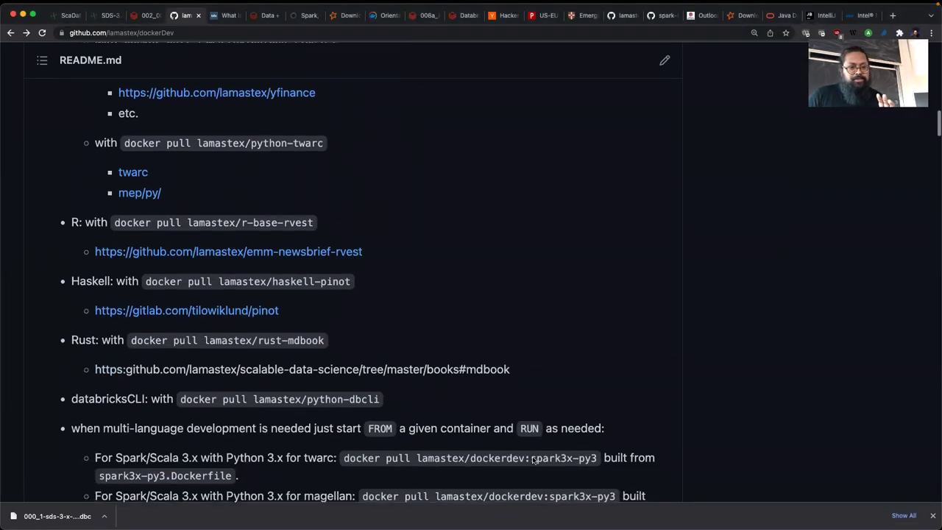
{"action": "scroll", "coordinate": [533, 459], "scroll_direction": "down", "scroll_amount": 4}
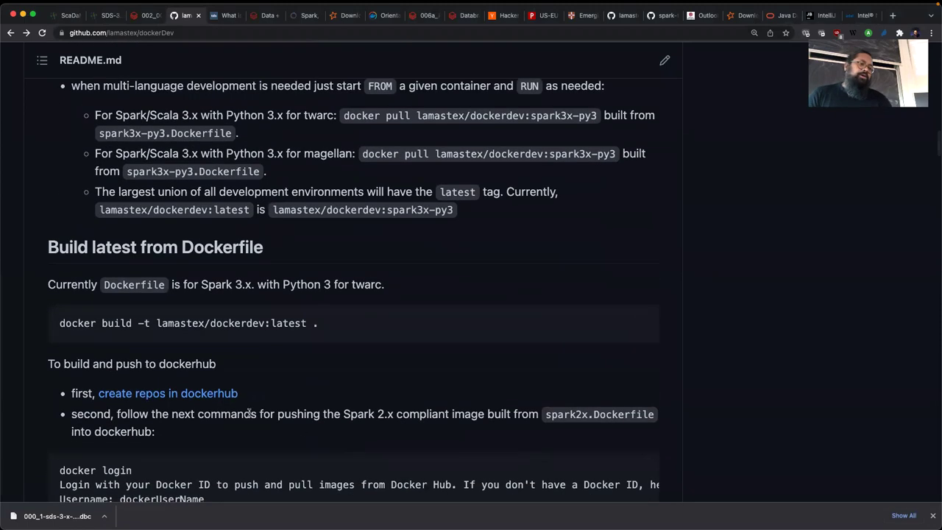
{"action": "scroll", "coordinate": [330, 362], "scroll_direction": "down", "scroll_amount": 1}
{"action": "scroll", "coordinate": [330, 362], "scroll_direction": "down", "scroll_amount": 5}
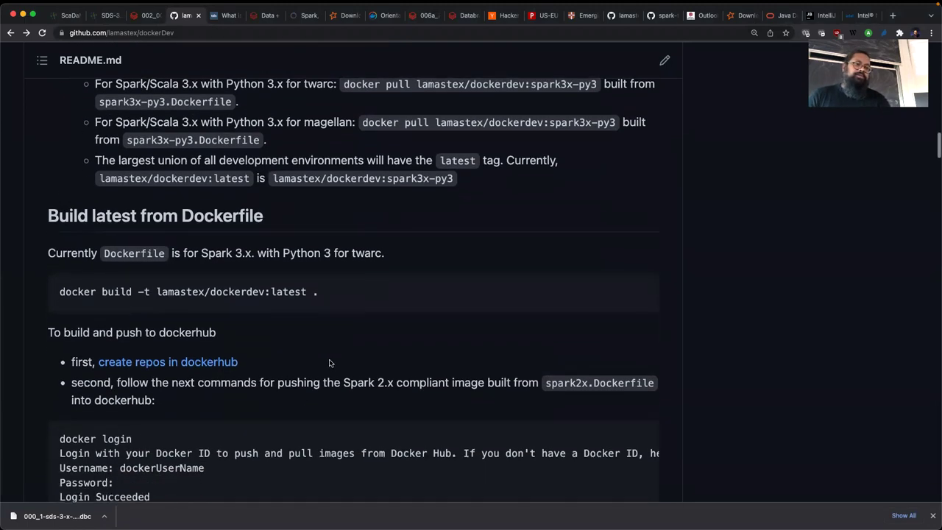
{"action": "scroll", "coordinate": [330, 362], "scroll_direction": "down", "scroll_amount": 7}
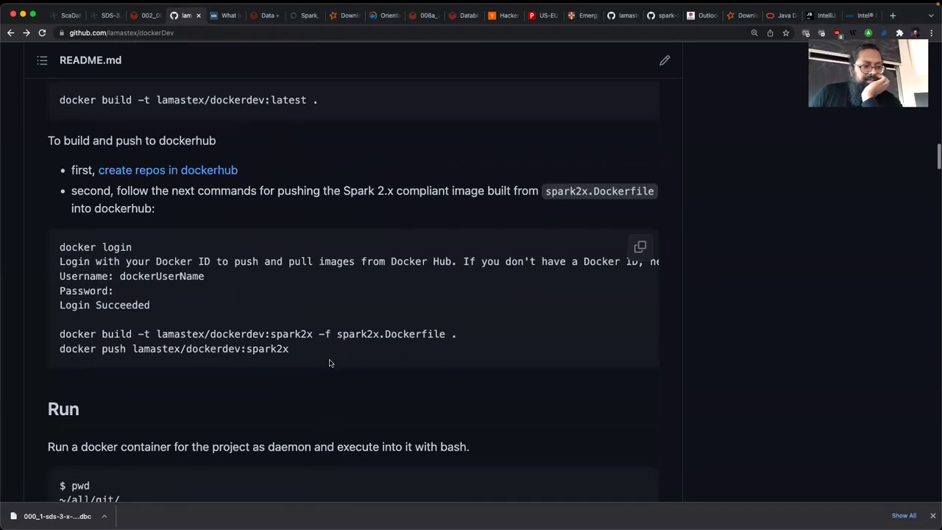
{"action": "scroll", "coordinate": [330, 363], "scroll_direction": "down", "scroll_amount": 1}
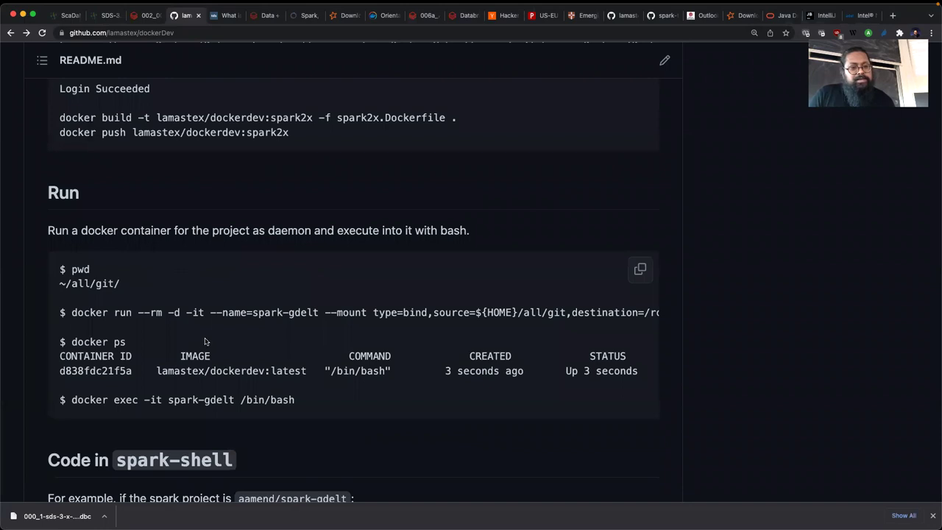
- Examine the full docker run command in the README's Run section and copy it through lamastex/dockerdev:latest
{"action": "scroll", "coordinate": [235, 331], "scroll_direction": "right", "scroll_amount": 3}
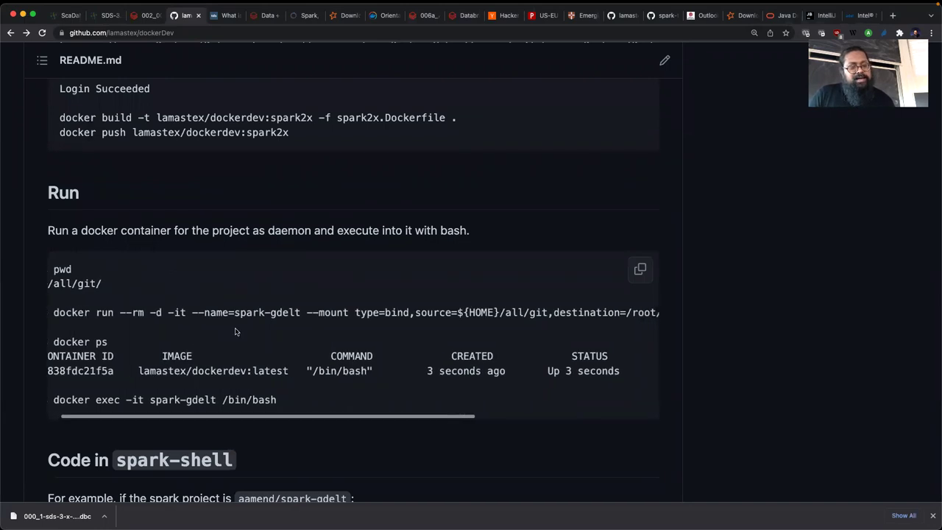
{"action": "scroll", "coordinate": [235, 331], "scroll_direction": "right", "scroll_amount": 10}
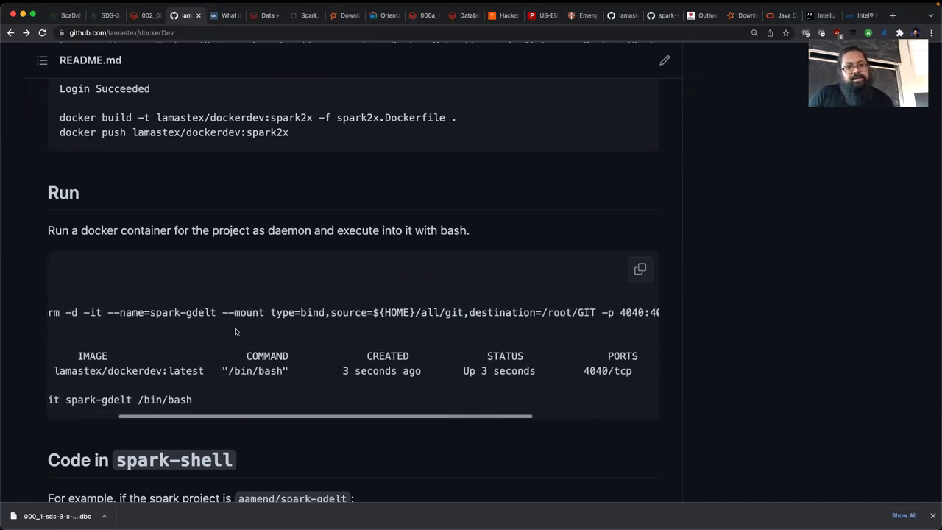
{"action": "scroll", "coordinate": [236, 331], "scroll_direction": "right", "scroll_amount": 5}
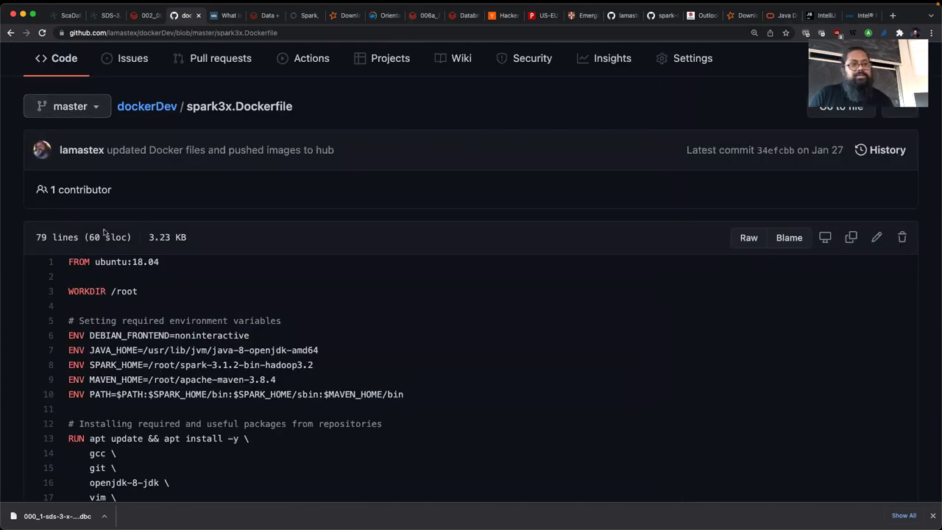
{"action": "scroll", "coordinate": [331, 254], "scroll_direction": "left", "scroll_amount": 5}
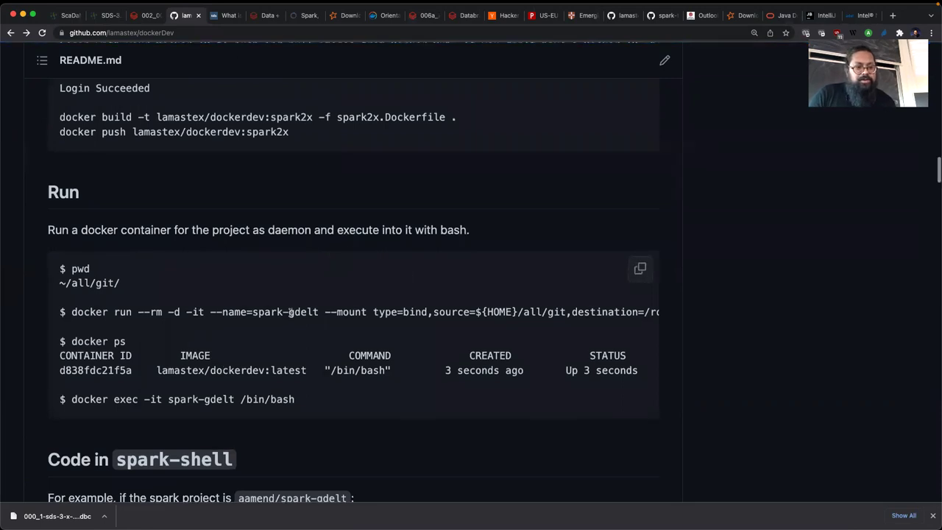
{"action": "scroll", "coordinate": [290, 315], "scroll_direction": "down", "scroll_amount": 3}
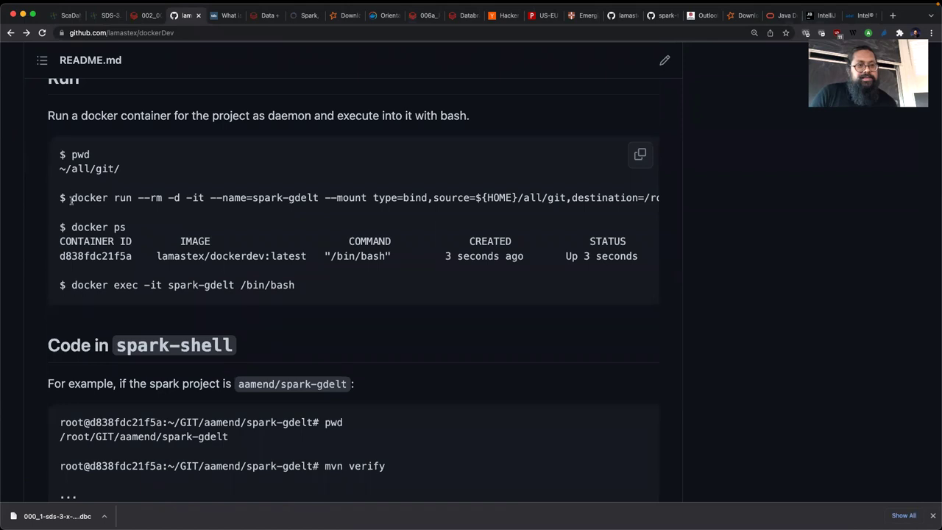
{"action": "left_click_drag", "start_coordinate": [70, 200], "coordinate": [662, 201]}
{"action": "key", "text": "super+c"}
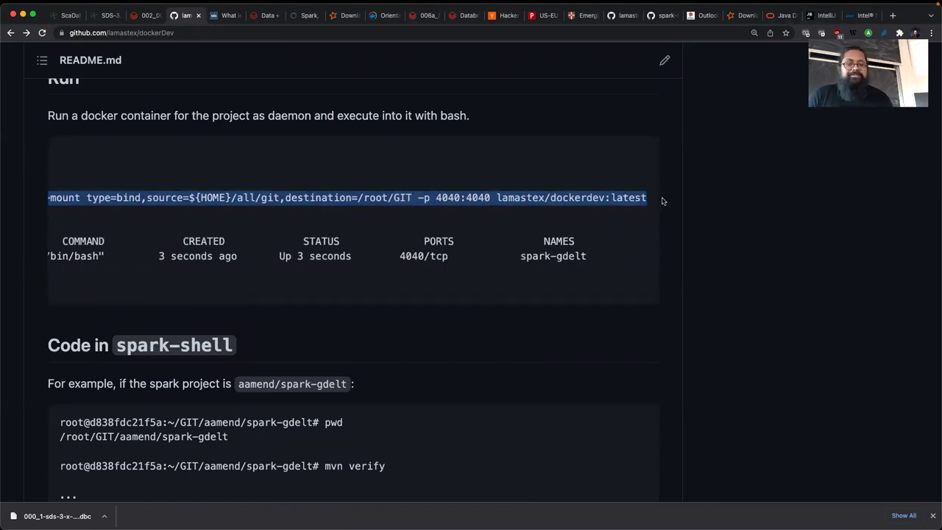
{"action": "scroll", "coordinate": [463, 211], "scroll_direction": "left", "scroll_amount": 10}
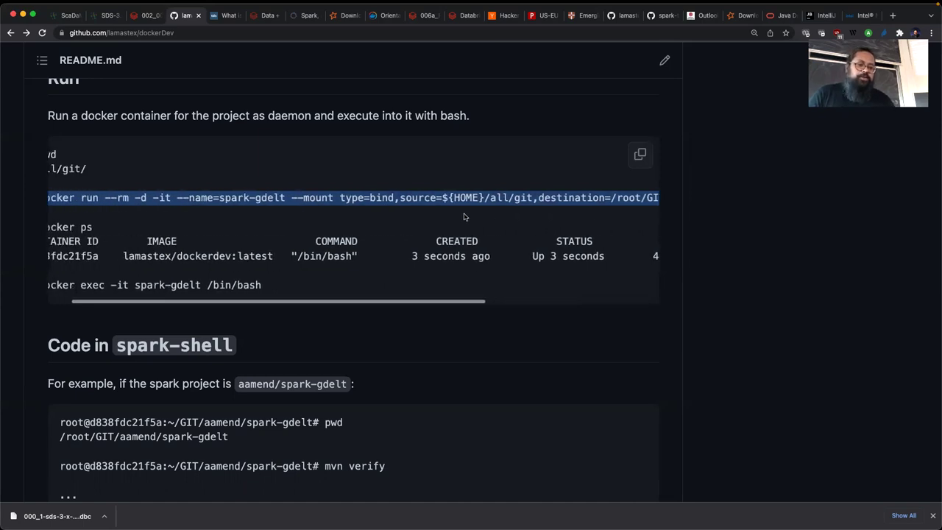
- Paste the copied docker run command at the Terminal prompt without executing it, and move the window to show it fully
{"action": "key", "text": "super+Tab"}
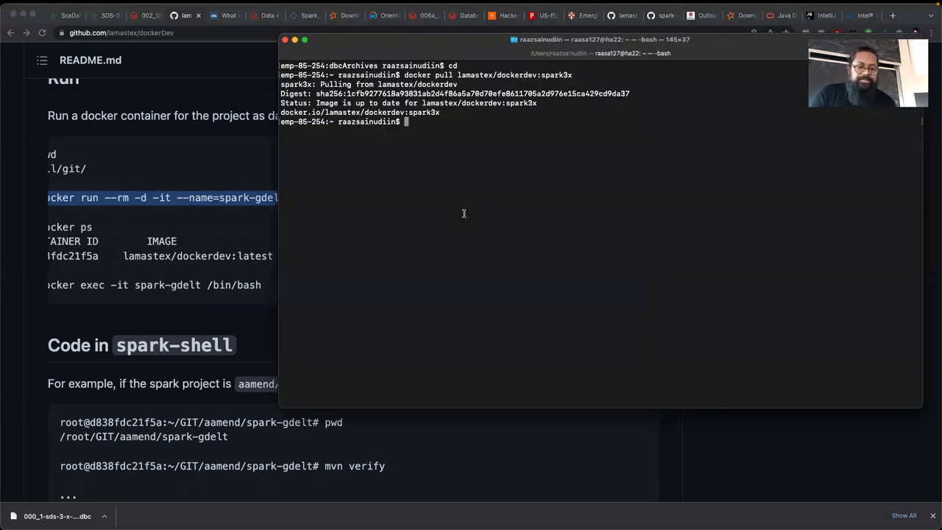
{"action": "type", "text": "#"}
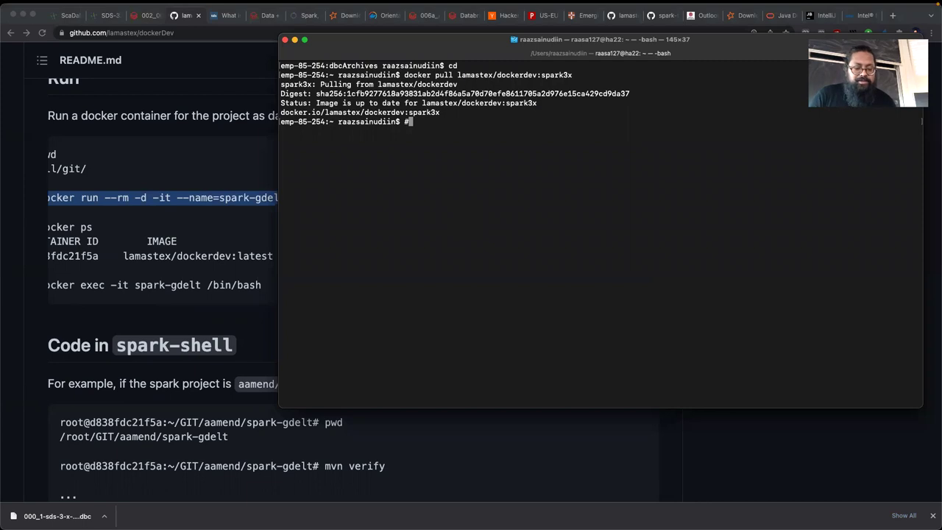
{"action": "key", "text": "super+v"}
{"action": "key", "text": "ctrl+a"}
{"action": "key", "text": "Delete"}
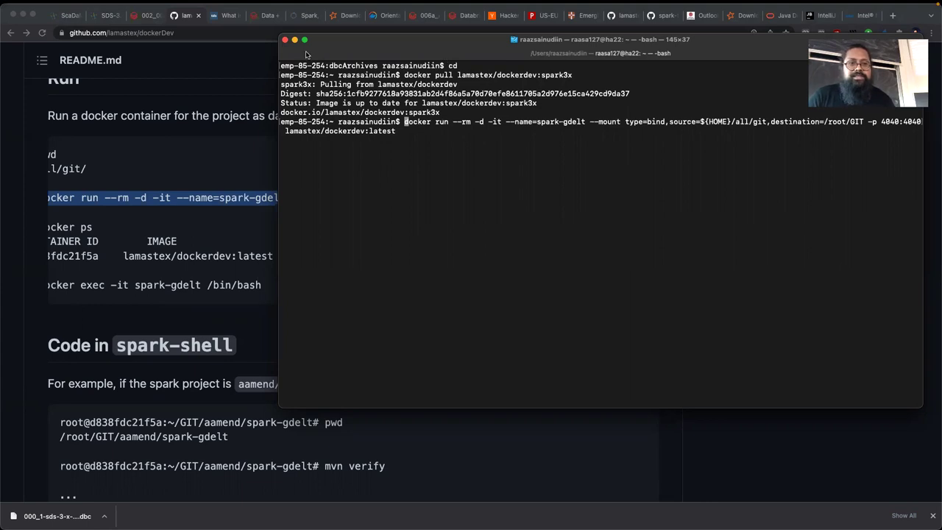
{"action": "left_click_drag", "start_coordinate": [383, 44], "coordinate": [206, 66]}
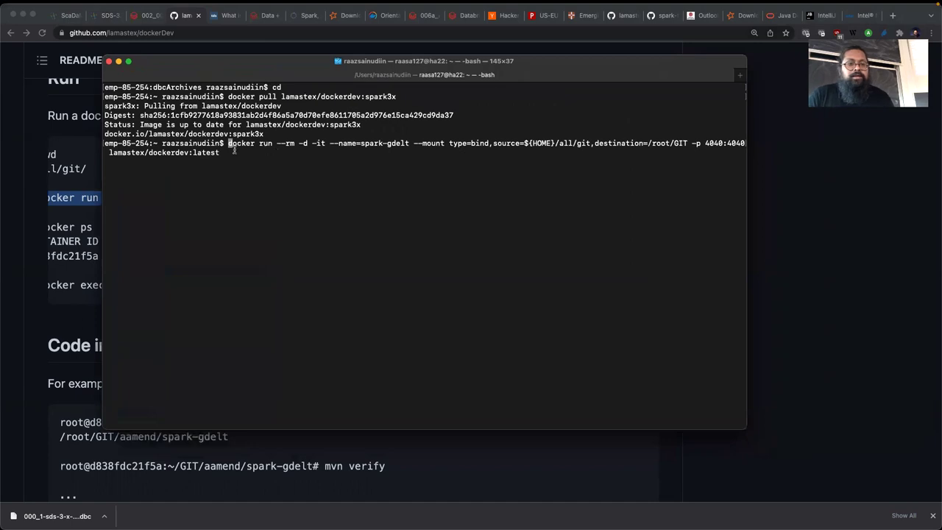
- Change the container name in the docker run command to scadamale
{"action": "key", "text": "Right"}
{"action": "key", "text": "Right"}
{"action": "key", "text": "Right"}
{"action": "key", "text": "Right"}
{"action": "key", "text": "Right"}
{"action": "key", "text": "Right"}
{"action": "key", "text": "Right"}
{"action": "key", "text": "Right"}
{"action": "key", "text": "Right"}
{"action": "key", "text": "Right"}
{"action": "key", "text": "Right"}
{"action": "key", "text": "Right"}
{"action": "key", "text": "Right"}
{"action": "key", "text": "Right"}
{"action": "key", "text": "Right"}
{"action": "key", "text": "Right"}
{"action": "key", "text": "Right"}
{"action": "key", "text": "Right"}
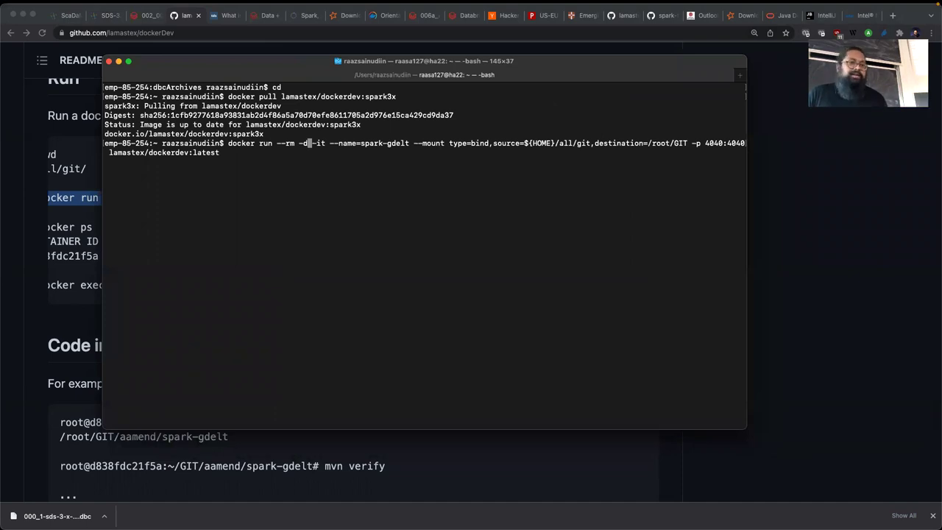
{"action": "key", "text": "Right"}
{"action": "key", "text": "Right"}
{"action": "key", "text": "Right"}
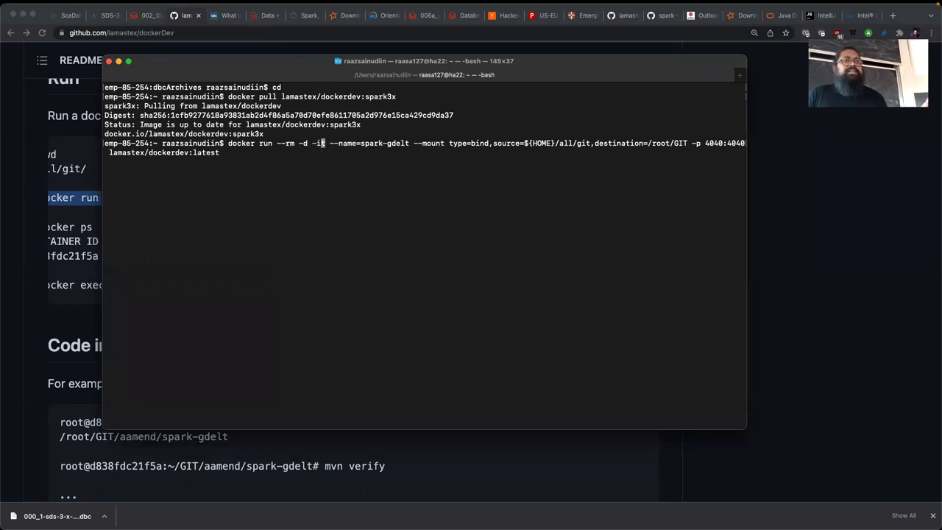
{"action": "key", "text": "Right"}
{"action": "key", "text": "Right"}
{"action": "key", "text": "Right"}
{"action": "key", "text": "Right"}
{"action": "key", "text": "Right"}
{"action": "key", "text": "Right"}
{"action": "key", "text": "Right"}
{"action": "key", "text": "Right"}
{"action": "key", "text": "Right"}
{"action": "key", "text": "Right"}
{"action": "key", "text": "Right"}
{"action": "key", "text": "Right"}
{"action": "key", "text": "Right"}
{"action": "key", "text": "Right"}
{"action": "key", "text": "Right"}
{"action": "key", "text": "Right"}
{"action": "key", "text": "Right"}
{"action": "key", "text": "Right"}
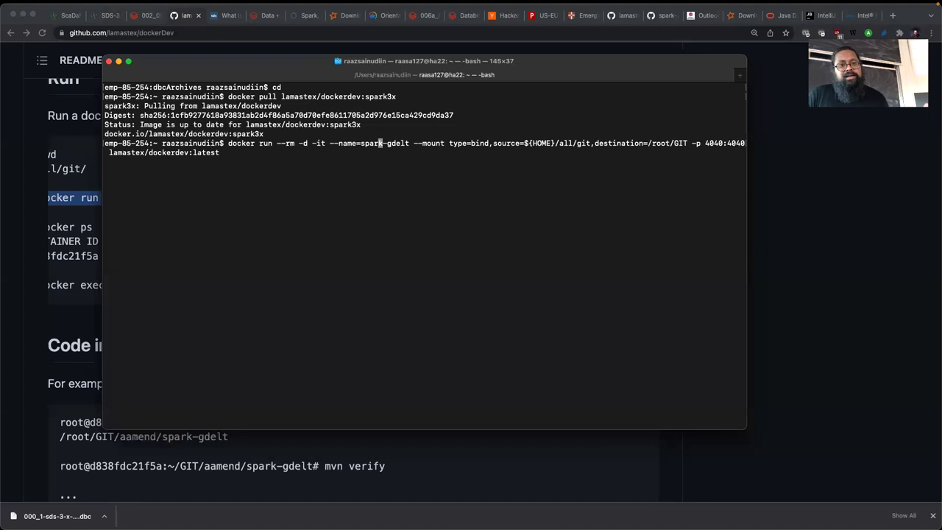
{"action": "key", "text": "Right"}
{"action": "key", "text": "Right"}
{"action": "key", "text": "BackSpace"}
{"action": "key", "text": "BackSpace"}
{"action": "key", "text": "BackSpace"}
{"action": "key", "text": "BackSpace"}
{"action": "key", "text": "BackSpace"}
{"action": "key", "text": "BackSpace"}
{"action": "key", "text": "BackSpace"}
{"action": "key", "text": "BackSpace"}
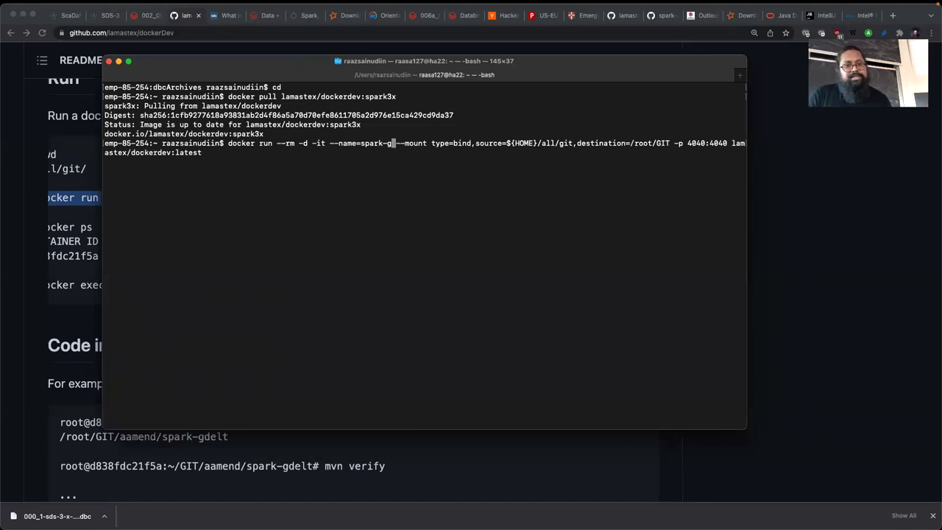
{"action": "key", "text": "BackSpace"}
{"action": "key", "text": "BackSpace"}
{"action": "type", "text": "cadamale"}
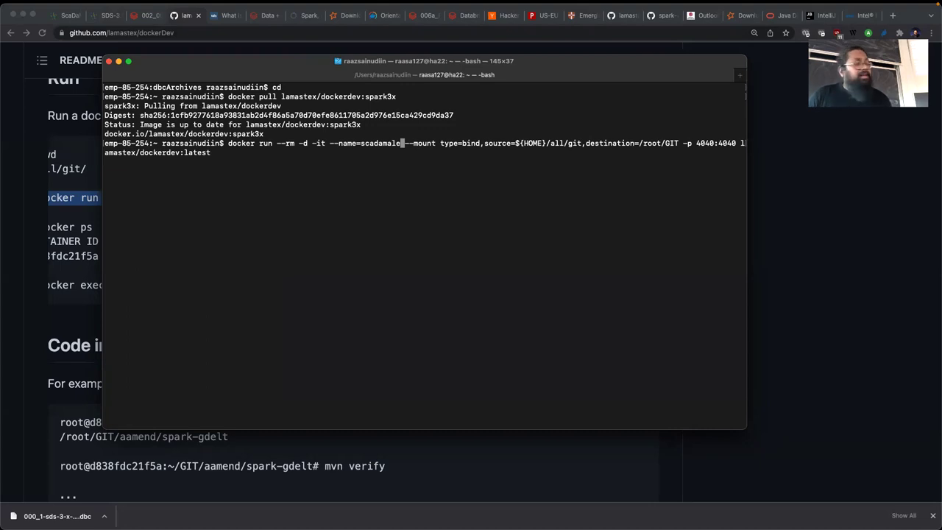
- Shorten the bind mount source in the docker run command to ${HOME} by removing the /all/git subfolder
{"action": "key", "text": "Right"}
{"action": "key", "text": "Right"}
{"action": "key", "text": "Right"}
{"action": "key", "text": "Right"}
{"action": "key", "text": "Right"}
{"action": "key", "text": "Right"}
{"action": "key", "text": "Right"}
{"action": "key", "text": "Right"}
{"action": "key", "text": "Right"}
{"action": "key", "text": "Right"}
{"action": "key", "text": "Right"}
{"action": "key", "text": "Right"}
{"action": "key", "text": "Right"}
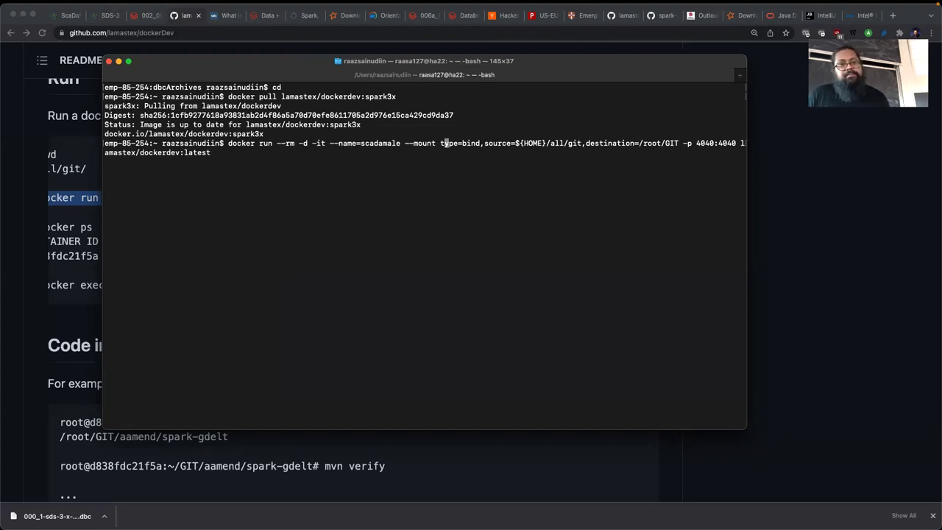
{"action": "key", "text": "Right"}
{"action": "key", "text": "Right"}
{"action": "key", "text": "Right"}
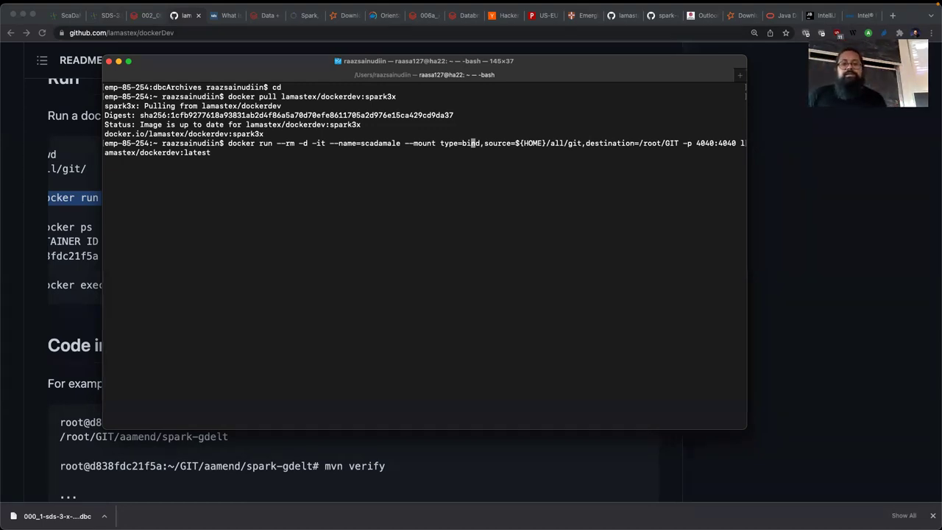
{"action": "key", "text": "Right"}
{"action": "key", "text": "Right"}
{"action": "key", "text": "Right"}
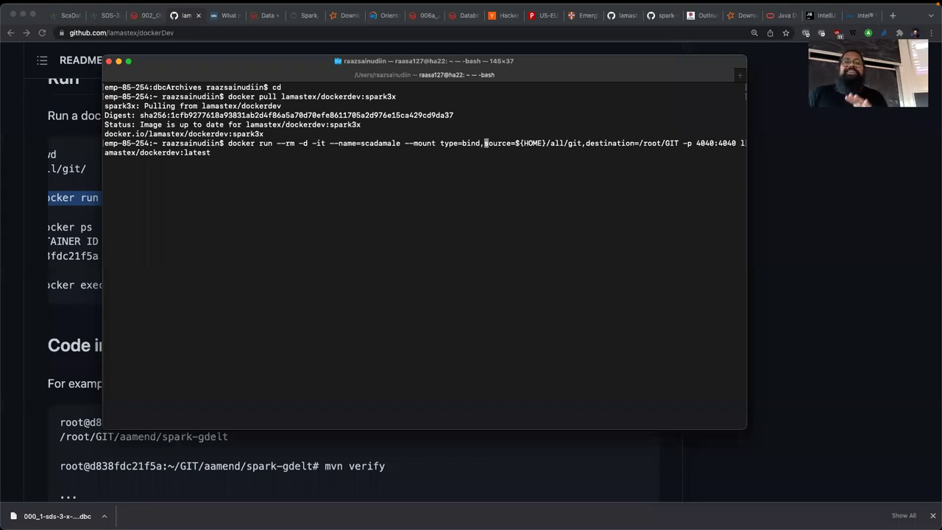
{"action": "key", "text": "Right"}
{"action": "key", "text": "Right"}
{"action": "key", "text": "Right"}
{"action": "key", "text": "Right"}
{"action": "key", "text": "Right"}
{"action": "key", "text": "Right"}
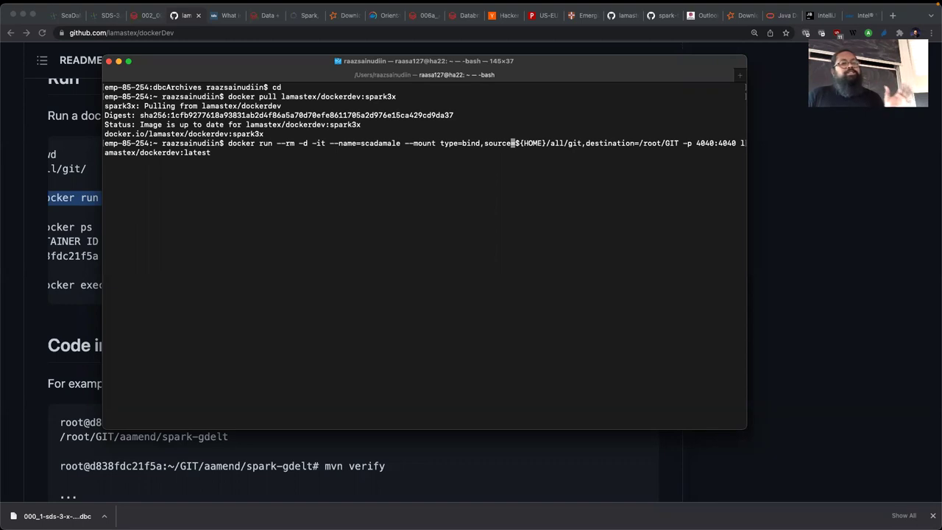
{"action": "key", "text": "Right"}
{"action": "key", "text": "Right"}
{"action": "key", "text": "Right"}
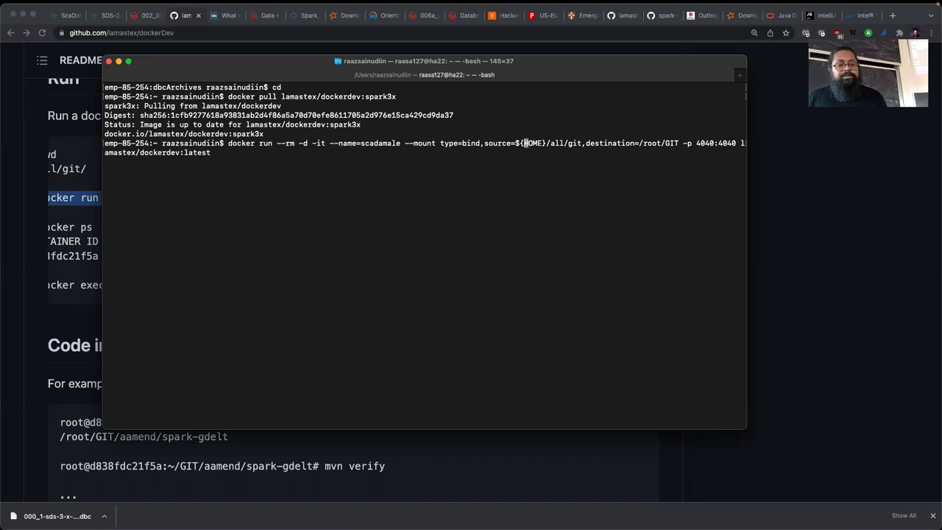
{"action": "key", "text": "Right"}
{"action": "key", "text": "Right"}
{"action": "key", "text": "Right"}
{"action": "key", "text": "Right"}
{"action": "key", "text": "Right"}
{"action": "key", "text": "Right"}
{"action": "key", "text": "Right"}
{"action": "key", "text": "Right"}
{"action": "key", "text": "Right"}
{"action": "key", "text": "Right"}
{"action": "key", "text": "Right"}
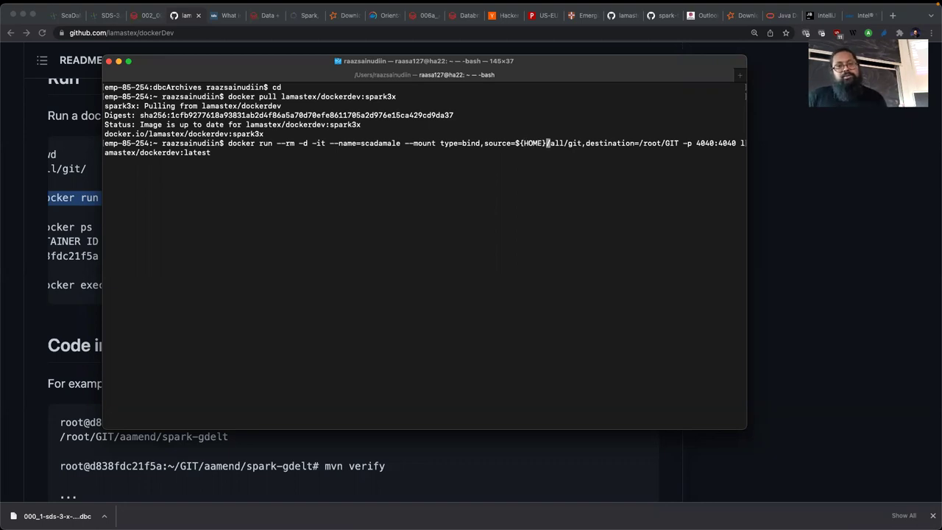
{"action": "key", "text": "Right"}
{"action": "key", "text": "Right"}
{"action": "key", "text": "BackSpace"}
{"action": "key", "text": "BackSpace"}
{"action": "key", "text": "BackSpace"}
{"action": "key", "text": "BackSpace"}
{"action": "key", "text": "BackSpace"}
{"action": "key", "text": "BackSpace"}
{"action": "key", "text": "BackSpace"}
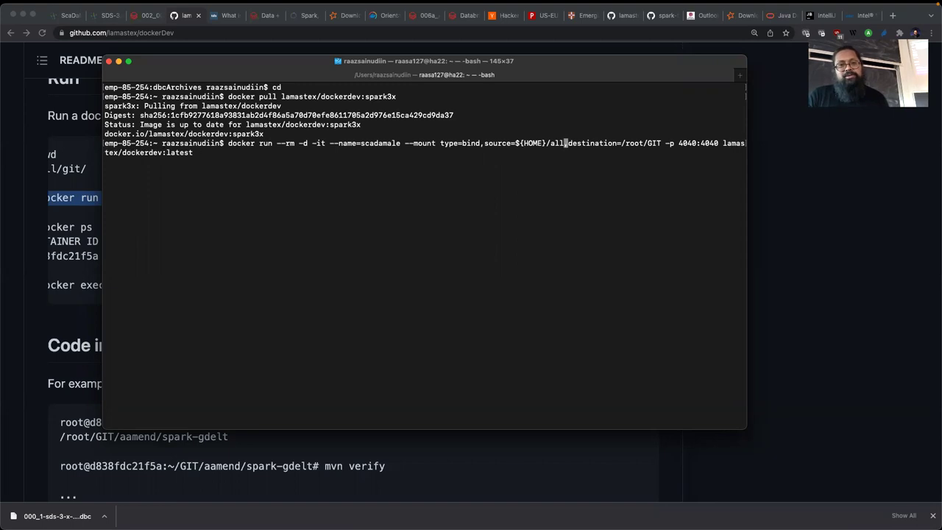
- Replace the GIT folder in the mount destination with a folder named after the user's first name under /root
{"action": "key", "text": "Right"}
{"action": "key", "text": "Right"}
{"action": "key", "text": "Right"}
{"action": "key", "text": "Right"}
{"action": "key", "text": "Right"}
{"action": "key", "text": "Right"}
{"action": "key", "text": "Right"}
{"action": "key", "text": "Right"}
{"action": "key", "text": "Right"}
{"action": "key", "text": "Right"}
{"action": "key", "text": "Right"}
{"action": "key", "text": "Right"}
{"action": "key", "text": "Right"}
{"action": "key", "text": "Right"}
{"action": "key", "text": "Right"}
{"action": "key", "text": "Right"}
{"action": "key", "text": "Right"}
{"action": "key", "text": "Right"}
{"action": "key", "text": "Right"}
{"action": "key", "text": "Right"}
{"action": "key", "text": "Right"}
{"action": "key", "text": "Right"}
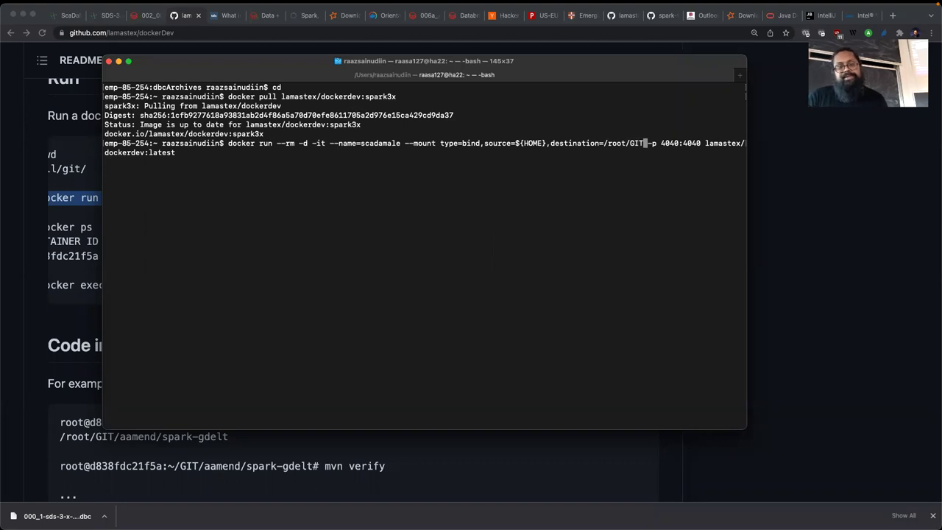
{"action": "key", "text": "BackSpace"}
{"action": "key", "text": "BackSpace"}
{"action": "key", "text": "BackSpace"}
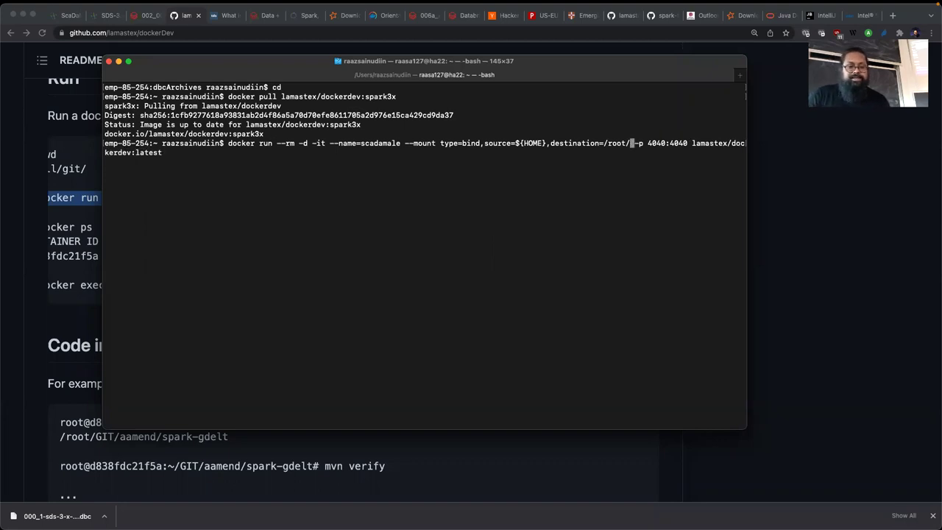
{"action": "type", "text": "raaz"}
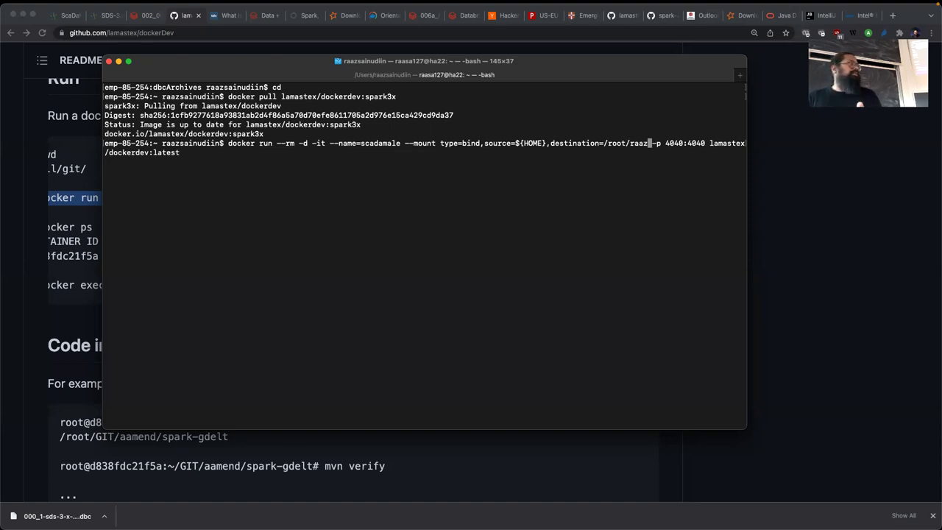
- Examine the -p 4040:4040 port mapping and the image name through the end of the docker run command
{"action": "key", "text": "Right"}
{"action": "key", "text": "Right"}
{"action": "key", "text": "Right"}
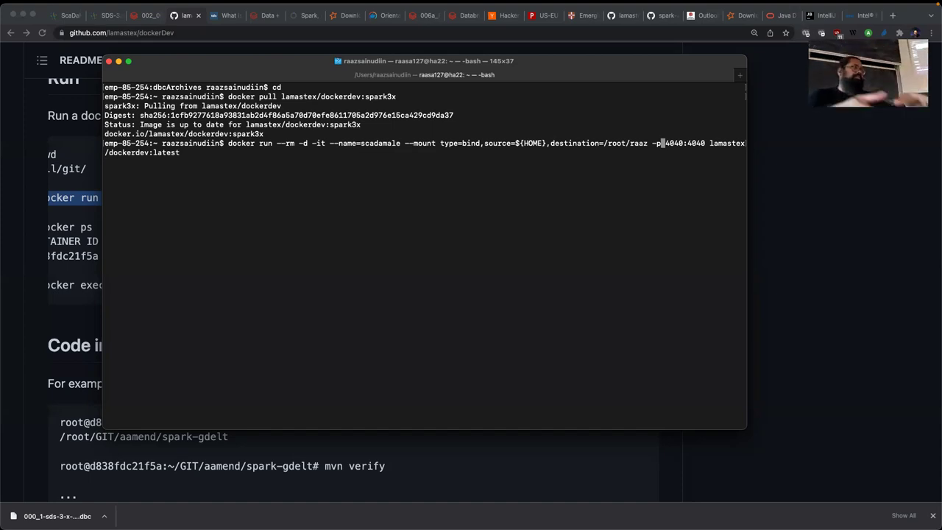
{"action": "key", "text": "Right"}
{"action": "key", "text": "Right"}
{"action": "key", "text": "Right"}
{"action": "key", "text": "Right"}
{"action": "key", "text": "Right"}
{"action": "key", "text": "Right"}
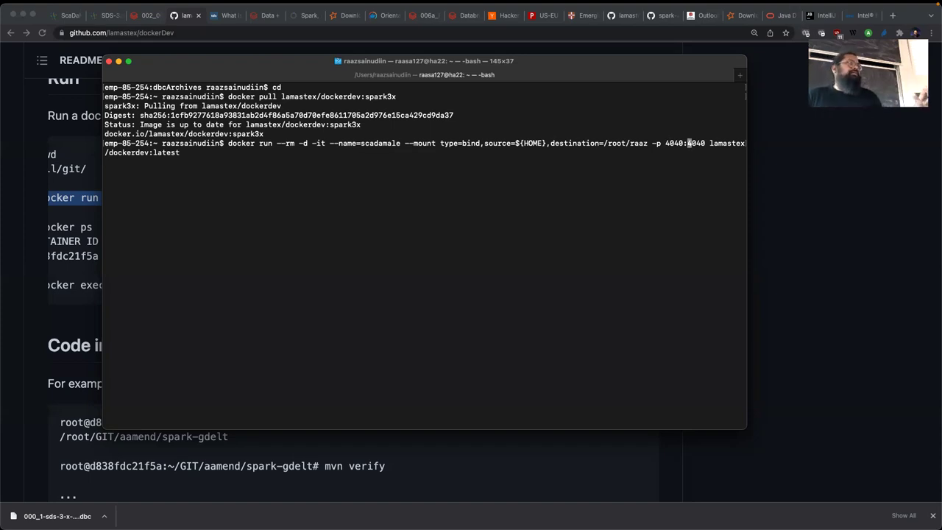
{"action": "key", "text": "Right"}
{"action": "key", "text": "Right"}
{"action": "key", "text": "Right"}
{"action": "key", "text": "Right"}
{"action": "key", "text": "Right"}
{"action": "key", "text": "Right"}
{"action": "key", "text": "Right"}
{"action": "key", "text": "Right"}
{"action": "key", "text": "Right"}
{"action": "key", "text": "Right"}
{"action": "key", "text": "Right"}
{"action": "key", "text": "Right"}
{"action": "key", "text": "Right"}
{"action": "key", "text": "Right"}
{"action": "key", "text": "Right"}
{"action": "key", "text": "Right"}
{"action": "key", "text": "Right"}
{"action": "key", "text": "Right"}
{"action": "key", "text": "Right"}
{"action": "key", "text": "Right"}
{"action": "key", "text": "Right"}
{"action": "key", "text": "Right"}
{"action": "key", "text": "Right"}
{"action": "key", "text": "Right"}
{"action": "key", "text": "Right"}
{"action": "key", "text": "Right"}
{"action": "key", "text": "Right"}
{"action": "key", "text": "Right"}
{"action": "key", "text": "Right"}
{"action": "key", "text": "Right"}
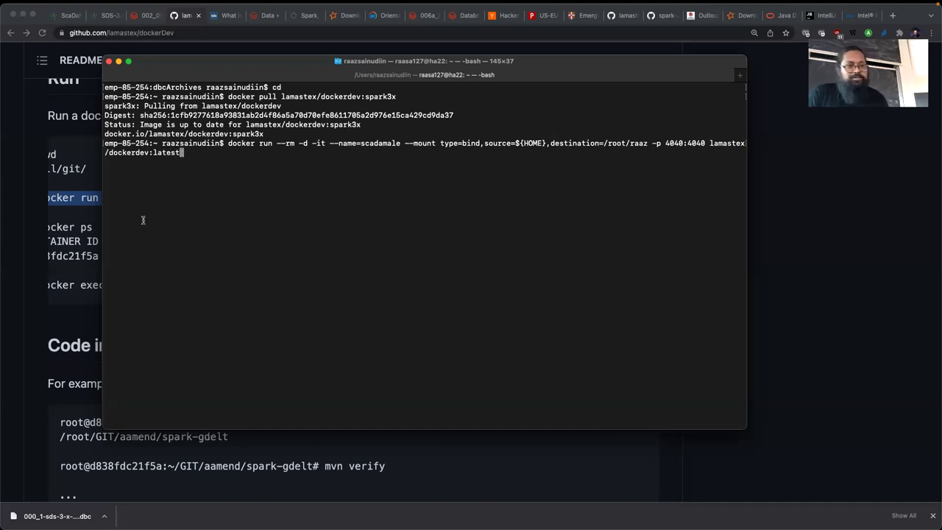
- Switch to the browser and look up the Spark 3.x image tag in the dockerDev README
{"action": "left_click", "coordinate": [79, 325]}
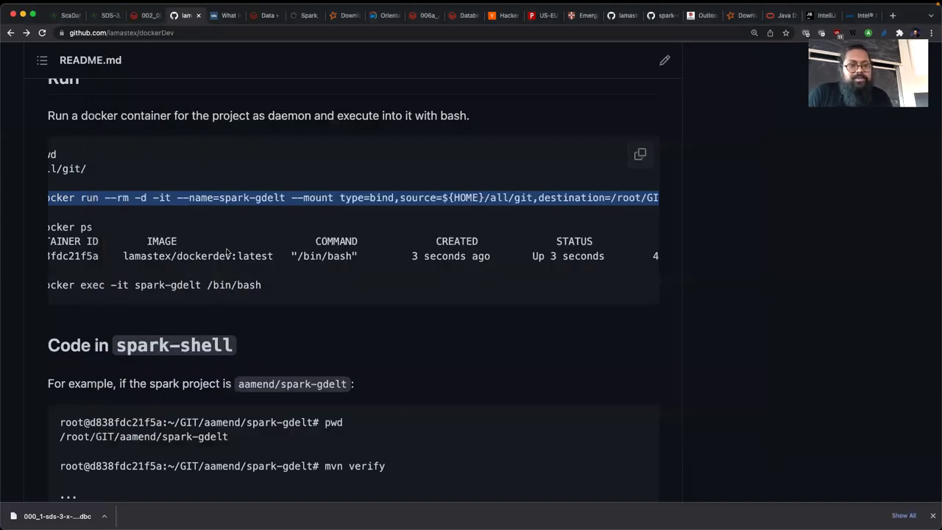
{"action": "scroll", "coordinate": [169, 283], "scroll_direction": "up", "scroll_amount": 10}
{"action": "scroll", "coordinate": [227, 249], "scroll_direction": "up", "scroll_amount": 6}
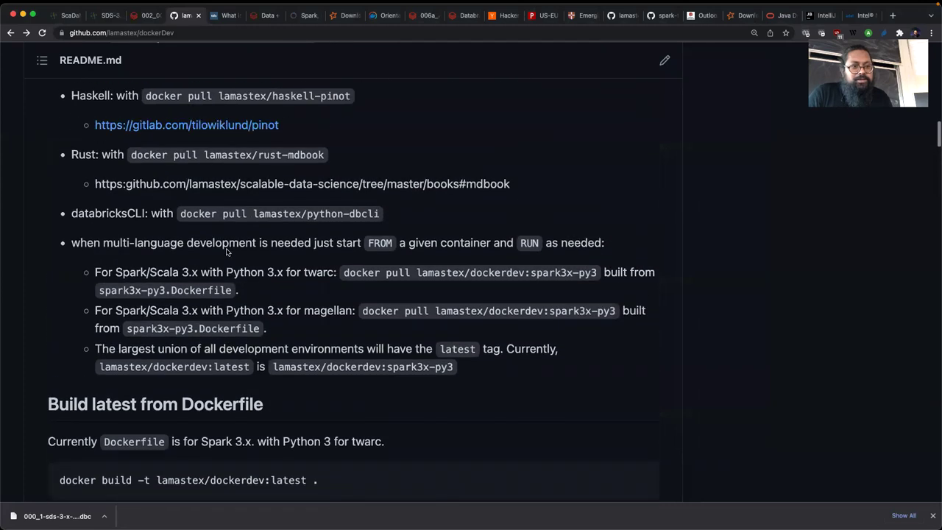
{"action": "scroll", "coordinate": [226, 248], "scroll_direction": "up", "scroll_amount": 18}
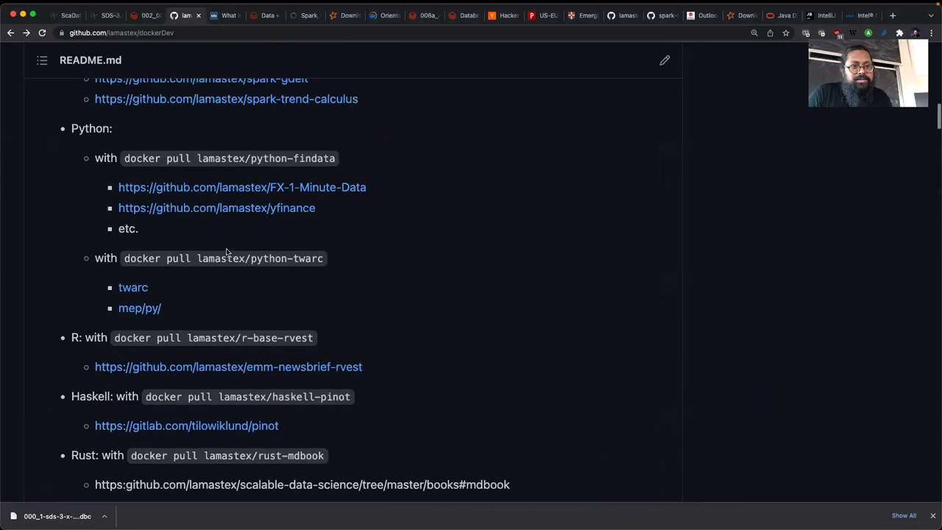
{"action": "scroll", "coordinate": [227, 251], "scroll_direction": "up", "scroll_amount": 6}
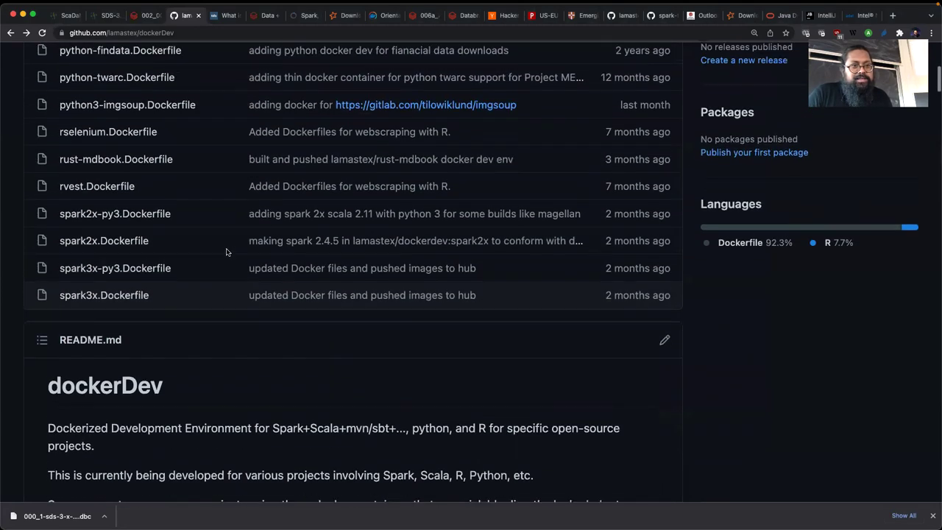
{"action": "scroll", "coordinate": [226, 252], "scroll_direction": "down", "scroll_amount": 8}
{"action": "scroll", "coordinate": [227, 252], "scroll_direction": "down", "scroll_amount": 7}
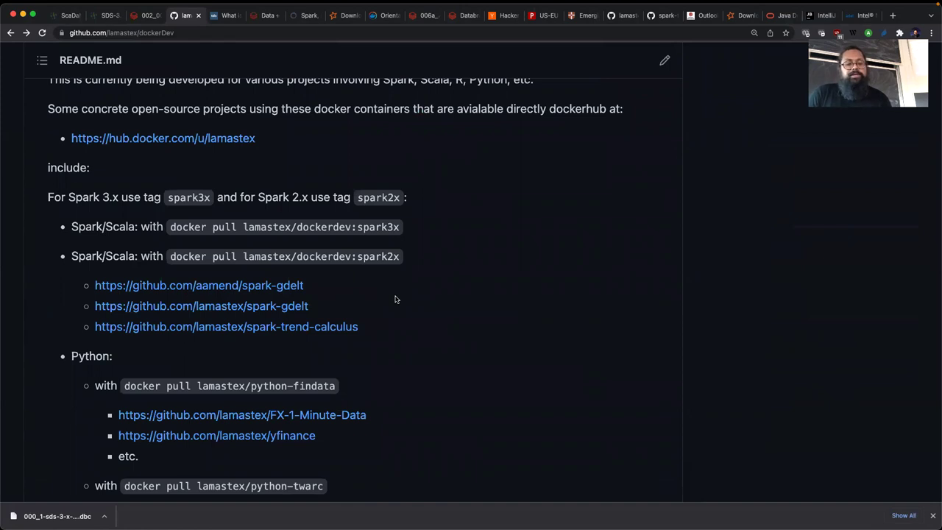
- Switch back to the Terminal, change the image tag to spark3x, and execute the docker run command
{"action": "key", "text": "super+Tab"}
{"action": "key", "text": "BackSpace"}
{"action": "key", "text": "BackSpace"}
{"action": "key", "text": "BackSpace"}
{"action": "key", "text": "BackSpace"}
{"action": "key", "text": "BackSpace"}
{"action": "key", "text": "BackSpace"}
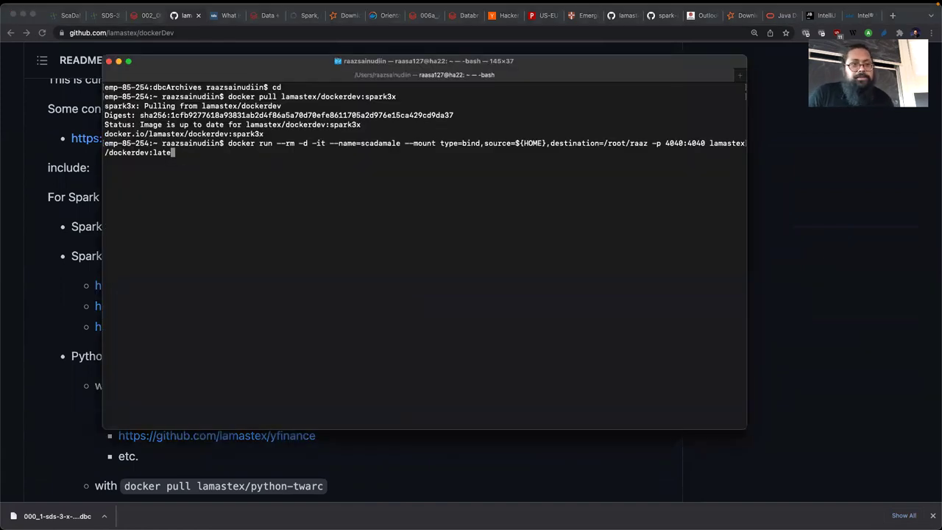
{"action": "type", "text": "spark3x"}
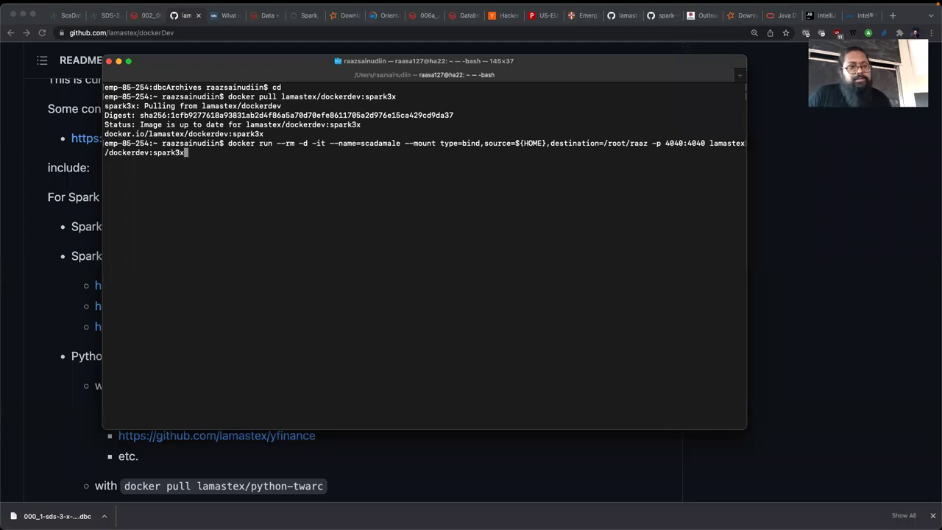
{"action": "key", "text": "Return"}
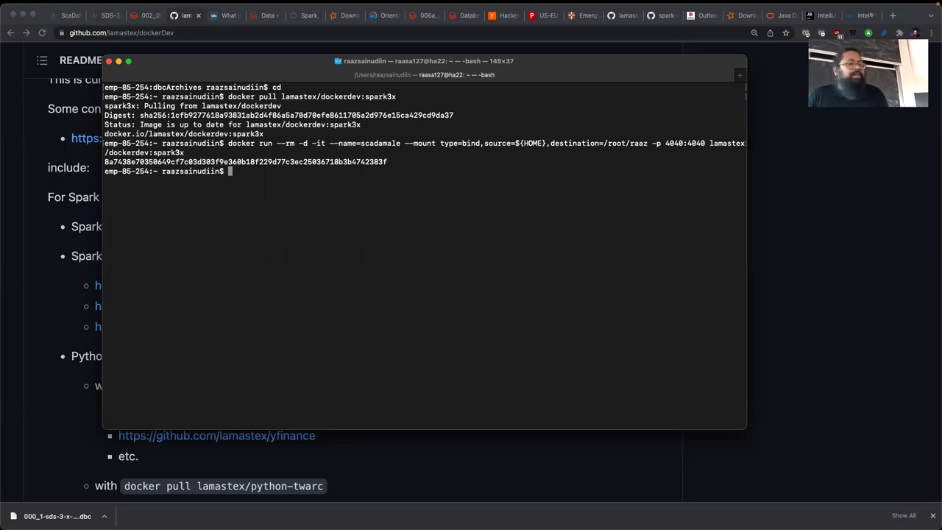
{"action": "key", "text": "super+n"}
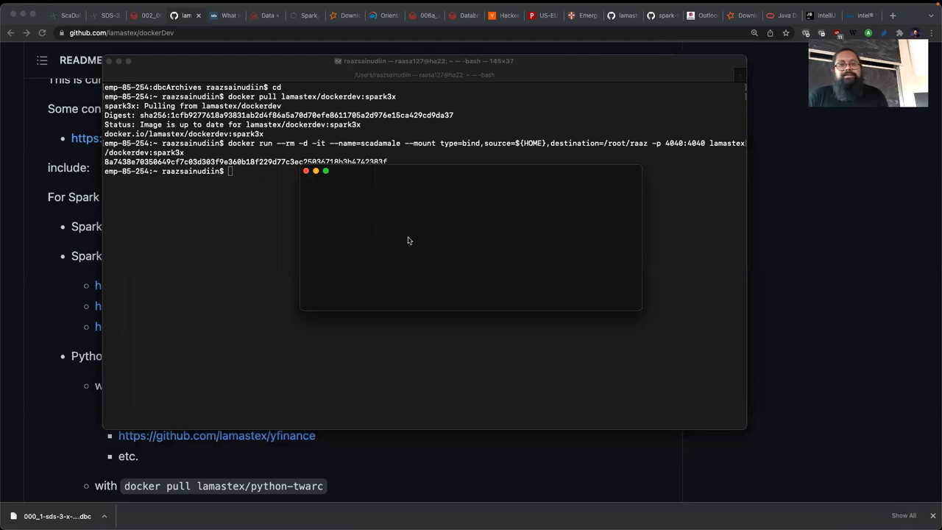
{"action": "mouse_move", "coordinate": [545, 5]}
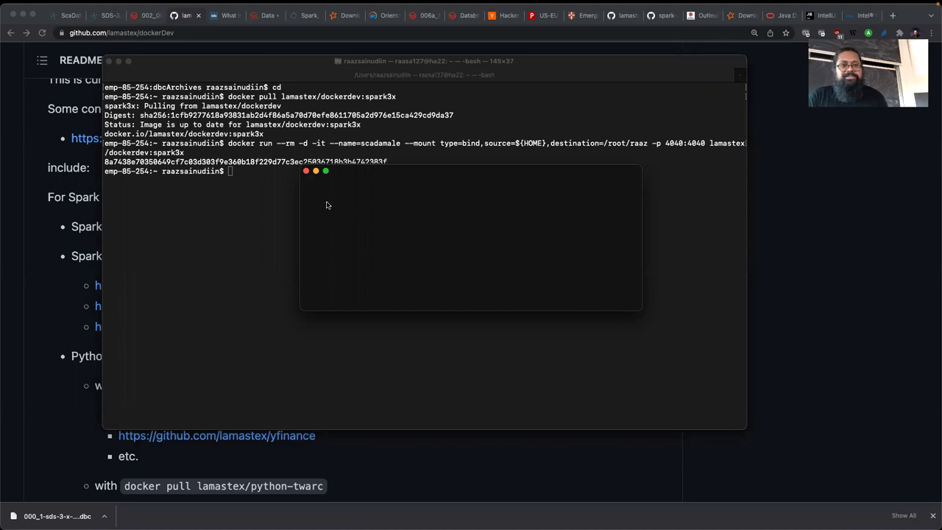
{"action": "left_click", "coordinate": [260, 191]}
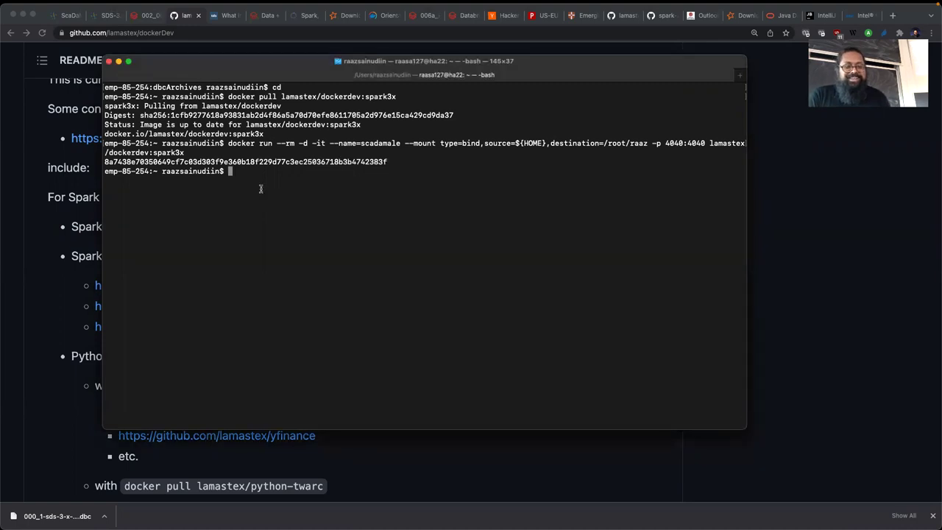
- List the running containers with docker ps
{"action": "type", "text": "docke"}
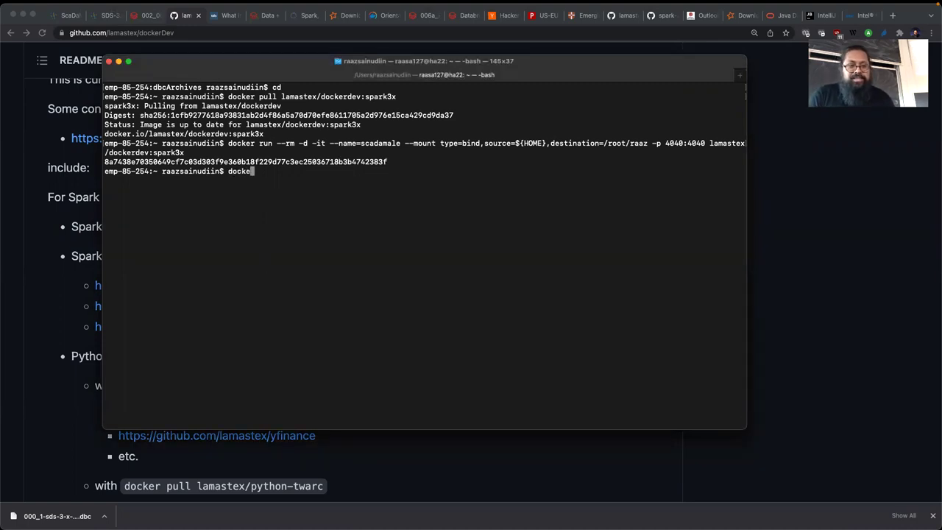
{"action": "type", "text": "r ps"}
{"action": "key", "text": "Return"}
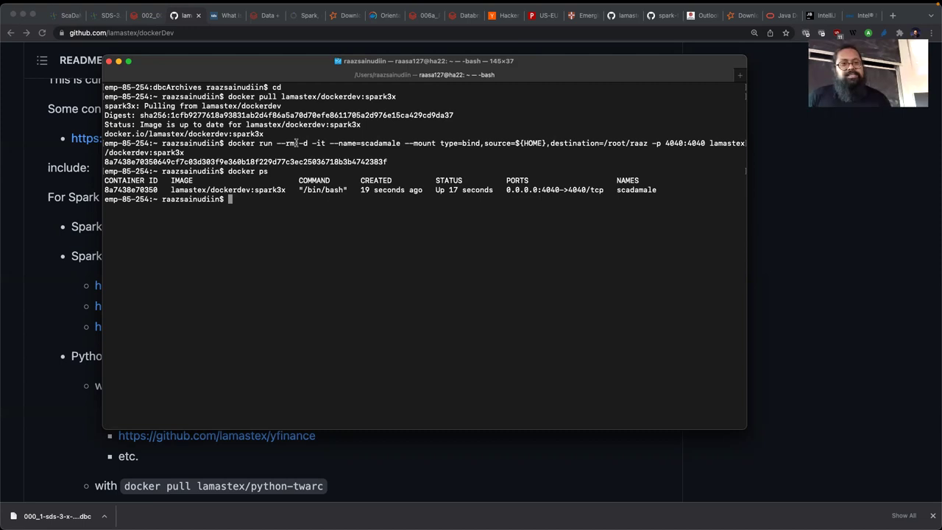
- Switch to the browser and copy "docker exec -it" from the last command in the README's Run section
{"action": "left_click", "coordinate": [50, 304]}
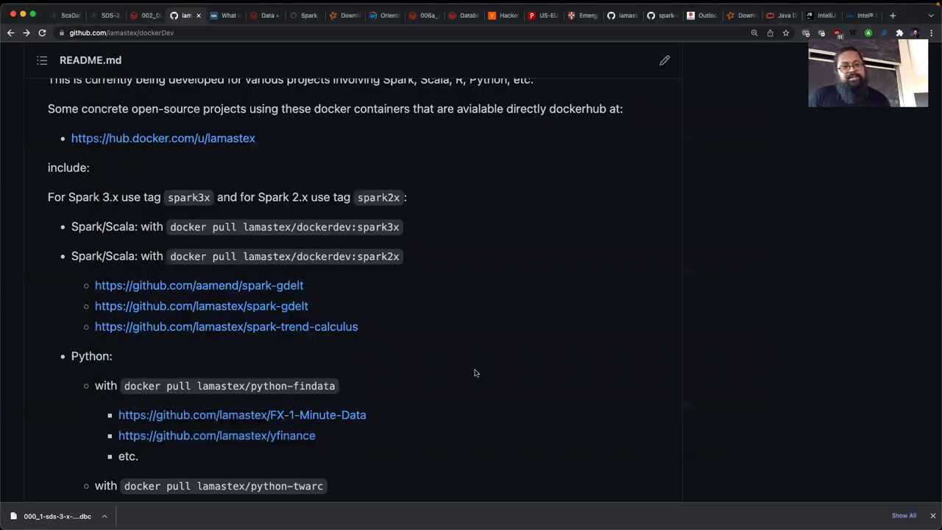
{"action": "scroll", "coordinate": [518, 390], "scroll_direction": "down", "scroll_amount": 5}
{"action": "scroll", "coordinate": [586, 329], "scroll_direction": "down", "scroll_amount": 3}
{"action": "scroll", "coordinate": [587, 330], "scroll_direction": "down", "scroll_amount": 4}
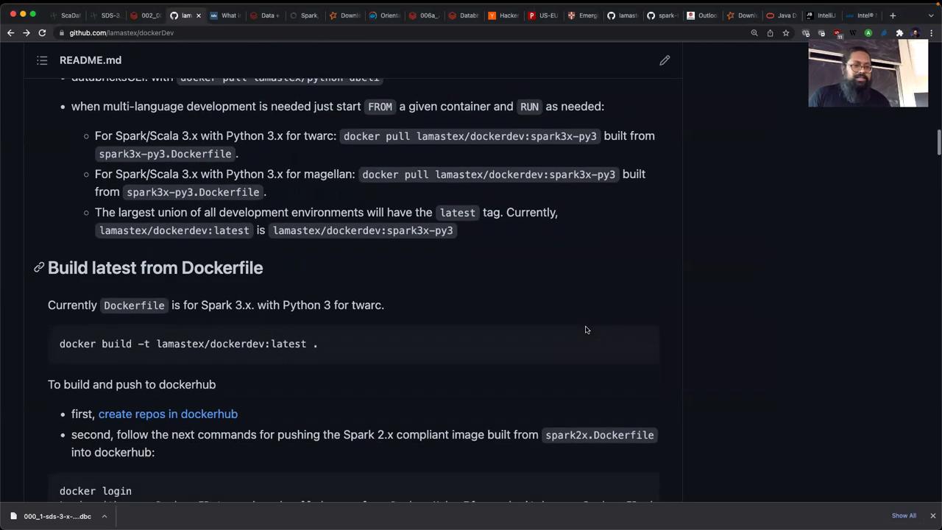
{"action": "scroll", "coordinate": [585, 326], "scroll_direction": "down", "scroll_amount": 1}
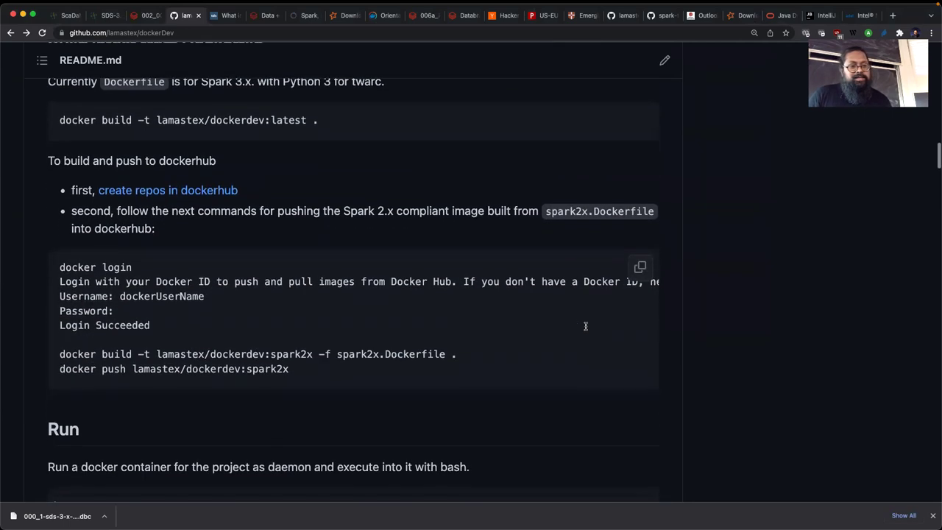
{"action": "scroll", "coordinate": [586, 326], "scroll_direction": "down", "scroll_amount": 3}
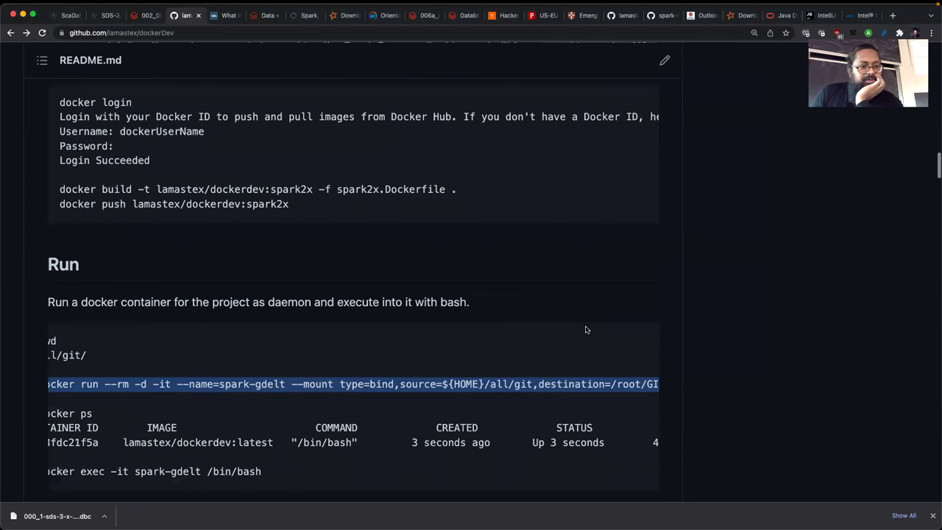
{"action": "scroll", "coordinate": [587, 330], "scroll_direction": "down", "scroll_amount": 1}
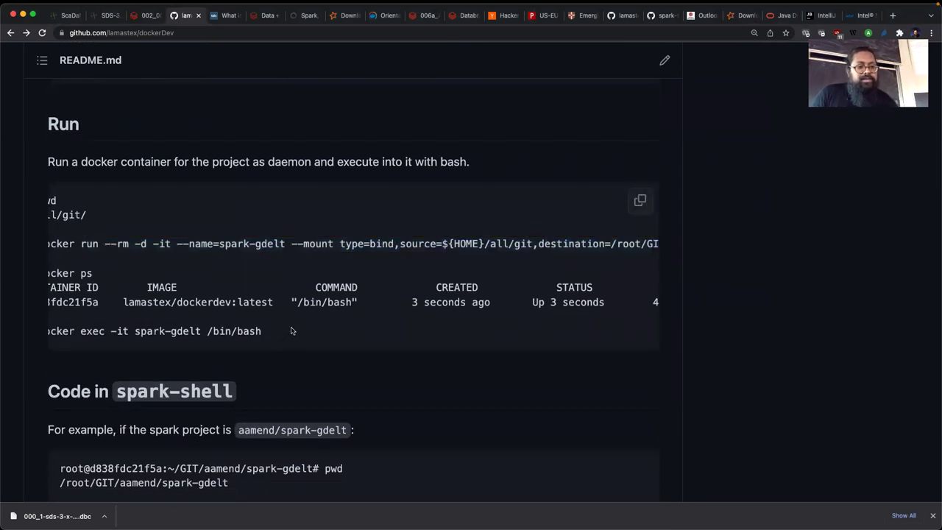
{"action": "scroll", "coordinate": [291, 331], "scroll_direction": "left", "scroll_amount": 3}
{"action": "left_click_drag", "start_coordinate": [71, 331], "coordinate": [167, 331]}
{"action": "key", "text": "super+c"}
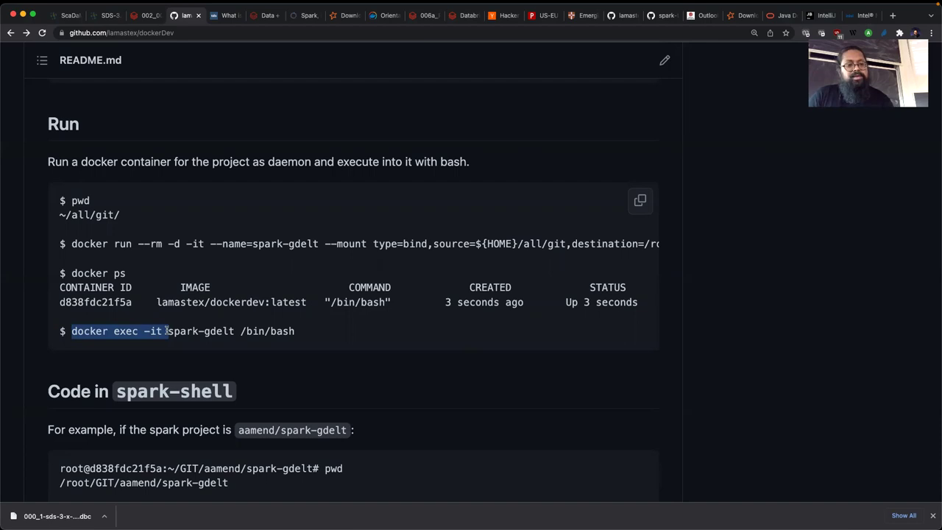
- Switch to the Terminal and try to open a shell in the container with "docker exec -it scadamale bin/bash"
{"action": "key", "text": "super+Tab"}
{"action": "key", "text": "super+v"}
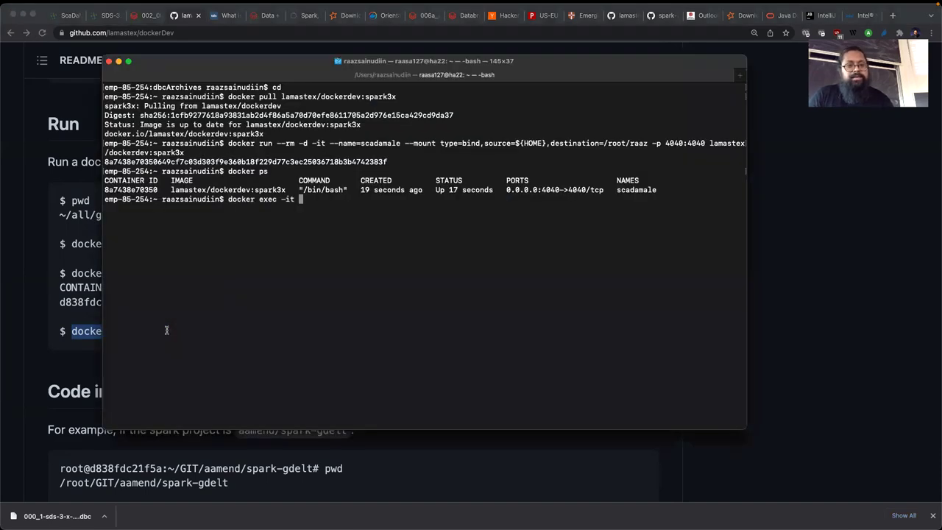
{"action": "type", "text": "sc"}
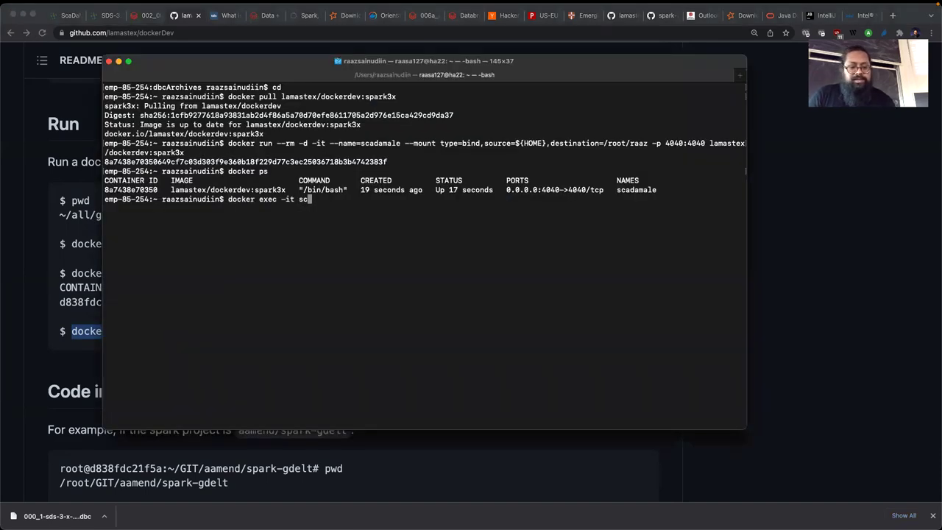
{"action": "type", "text": "adamale bin"}
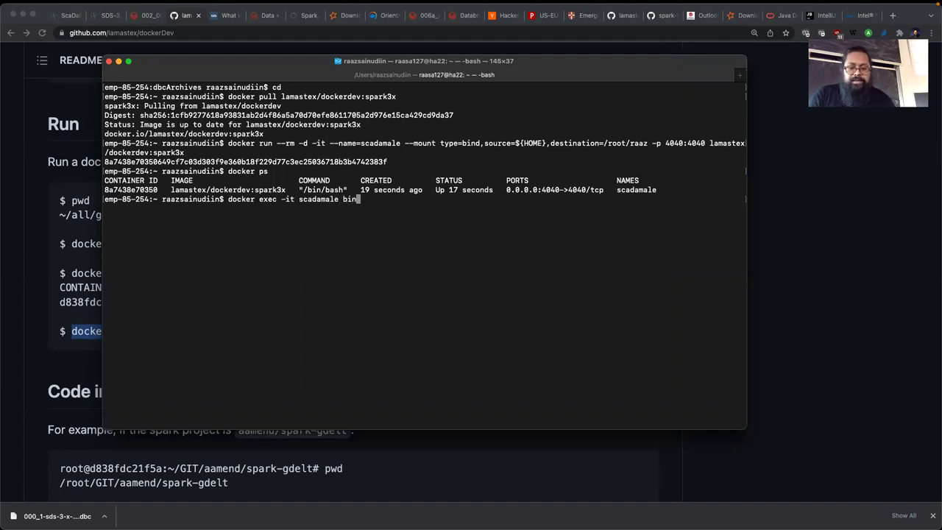
{"action": "type", "text": "/bash"}
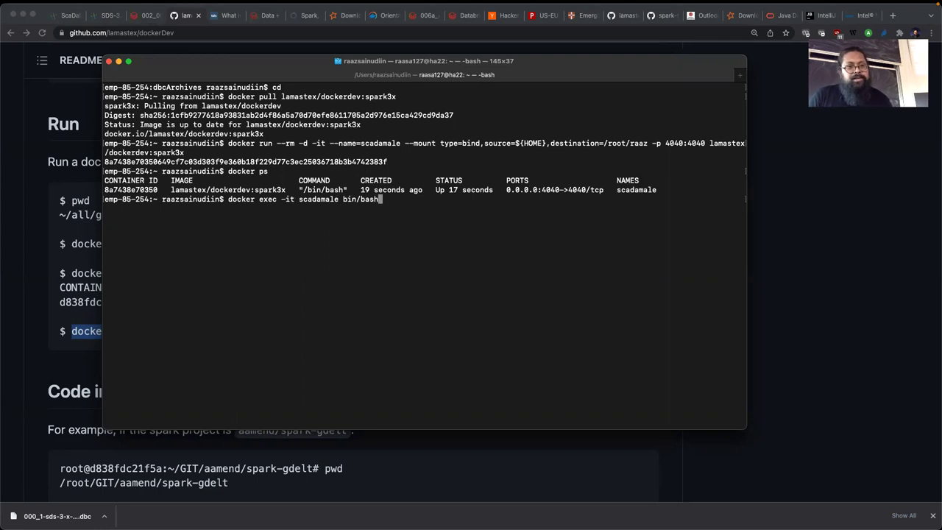
{"action": "key", "text": "Return"}
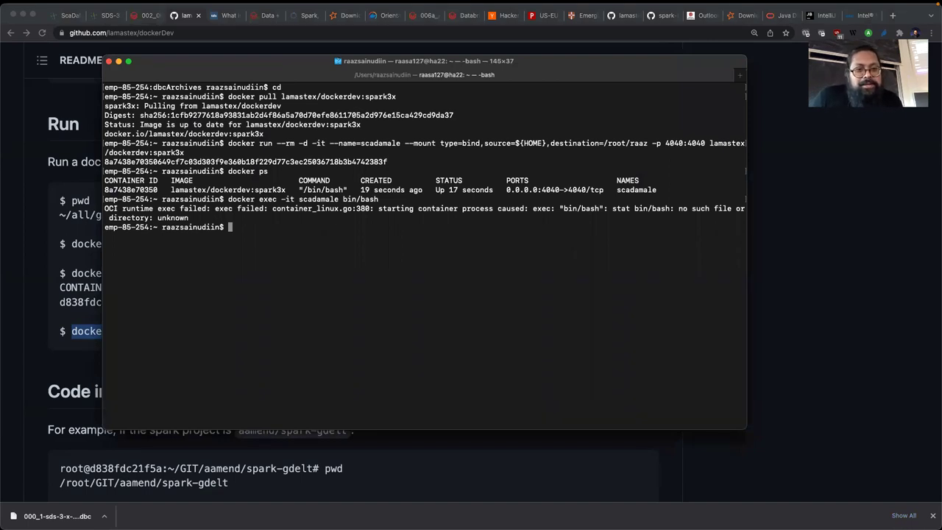
- Correct the shell path to /bin/bash in the docker exec command and rerun it
{"action": "key", "text": "Up"}
{"action": "key", "text": "Left"}
{"action": "key", "text": "Left"}
{"action": "key", "text": "Left"}
{"action": "key", "text": "Left"}
{"action": "key", "text": "Left"}
{"action": "key", "text": "Left"}
{"action": "key", "text": "Left"}
{"action": "key", "text": "Left"}
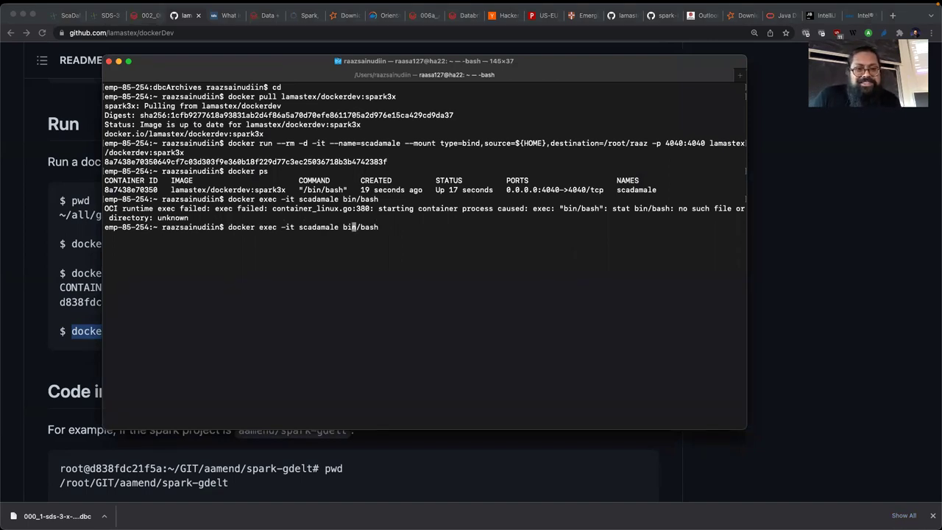
{"action": "type", "text": "/"}
{"action": "key", "text": "Return"}
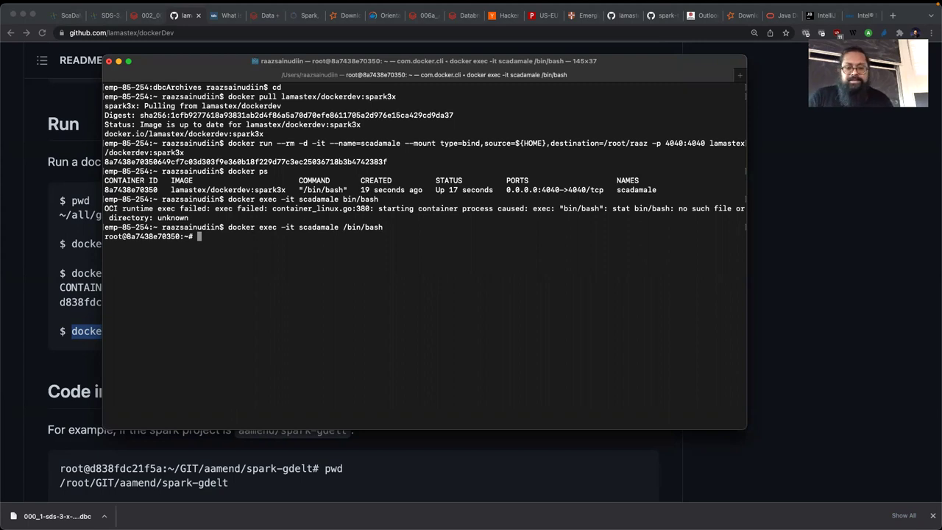
- Enlarge the terminal text, print the container's working directory with pwd, and list its contents with ls
{"action": "key", "text": "super+plus"}
{"action": "key", "text": "super+plus"}
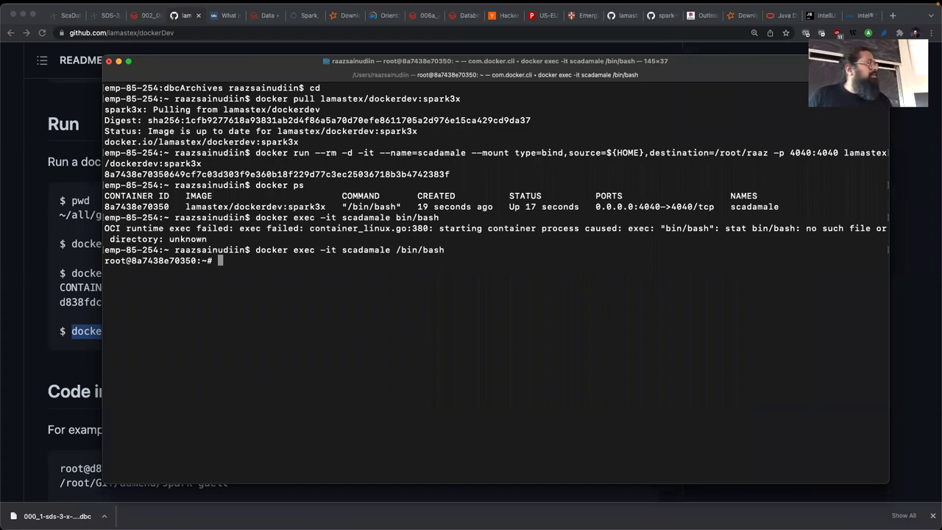
{"action": "type", "text": "ls"}
{"action": "key", "text": "BackSpace"}
{"action": "key", "text": "BackSpace"}
{"action": "key", "text": "BackSpace"}
{"action": "type", "text": "pwd"}
{"action": "key", "text": "Return"}
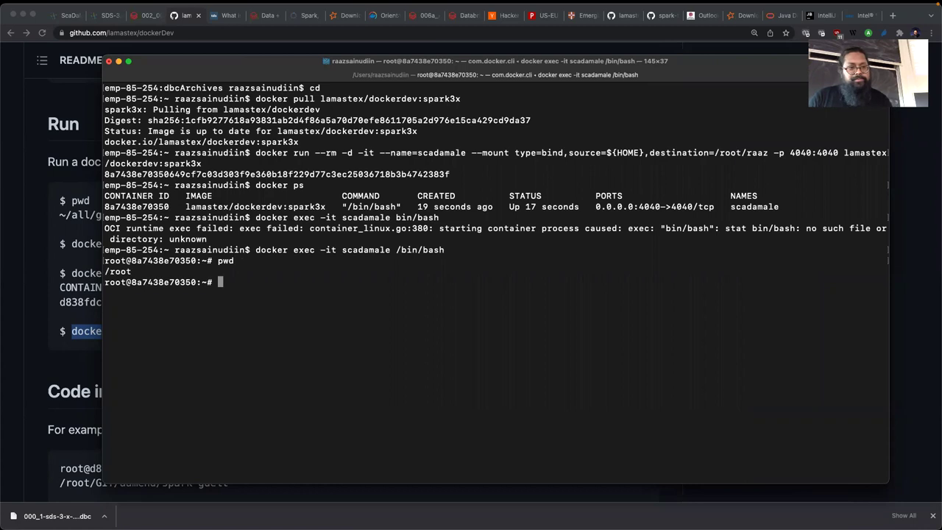
{"action": "type", "text": "ls"}
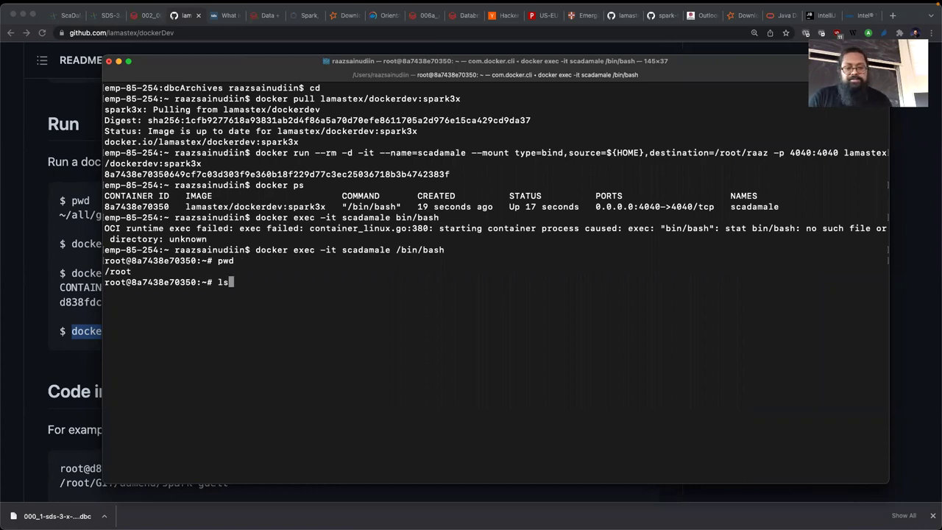
{"action": "key", "text": "Return"}
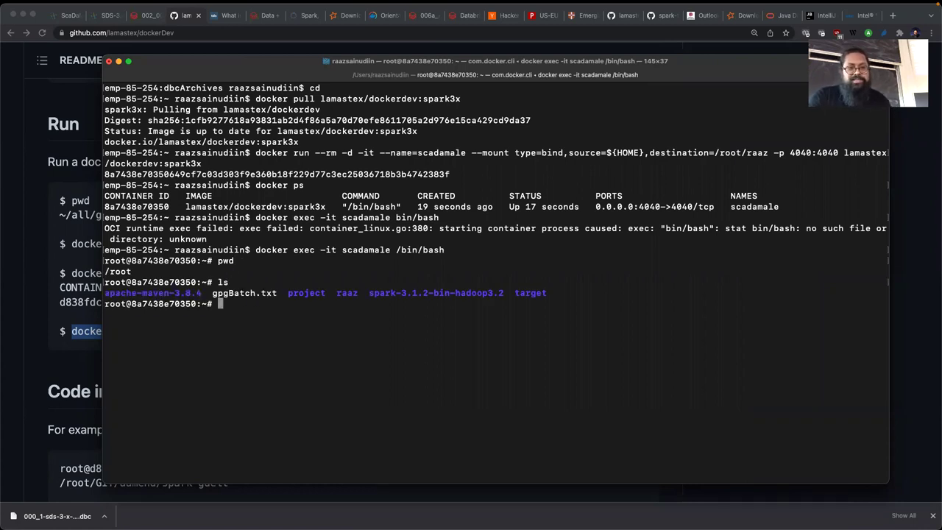
- List the contents of the mounted home directory, allowing Docker to access the requested folders, including Desktop and Documents
{"action": "type", "text": "ls raaz/"}
{"action": "key", "text": "Return"}
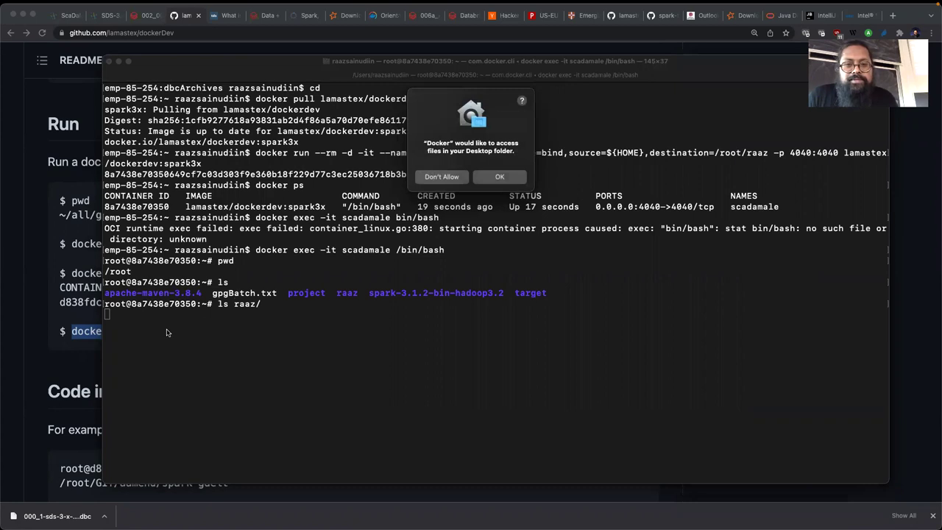
{"action": "left_click", "coordinate": [497, 179]}
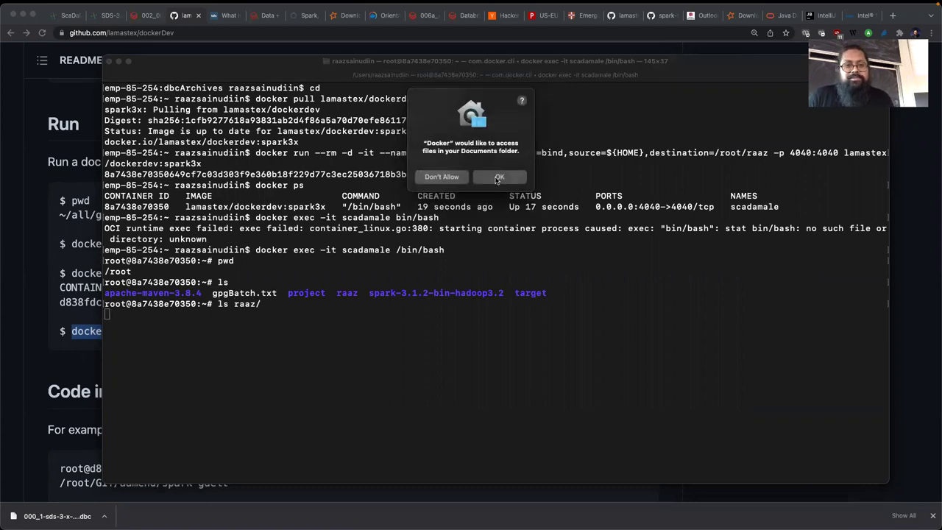
{"action": "left_click", "coordinate": [498, 179]}
{"action": "left_click", "coordinate": [498, 178]}
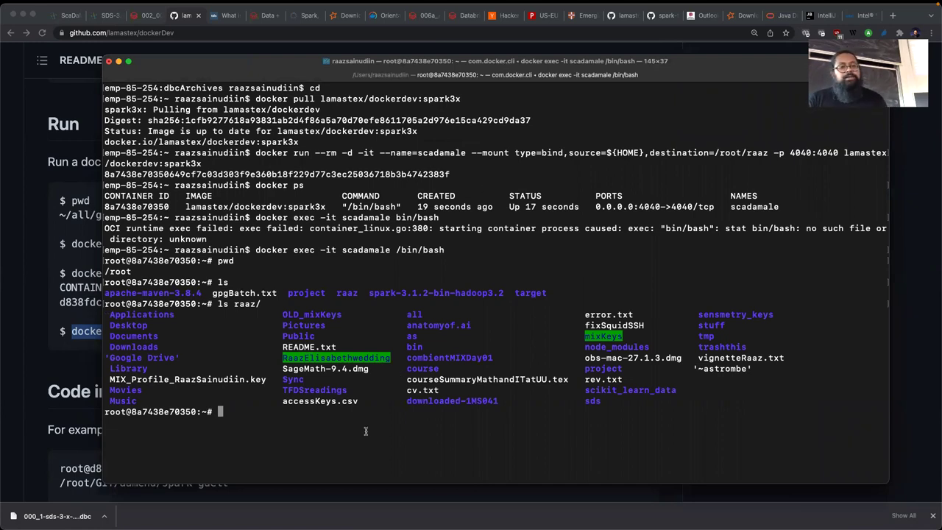
- Look up the location of the spark-shell executable with "which spark-shell"
{"action": "type", "text": "spark"}
{"action": "key", "text": "Left"}
{"action": "key", "text": "Left"}
{"action": "key", "text": "Left"}
{"action": "key", "text": "Left"}
{"action": "key", "text": "Left"}
{"action": "type", "text": "which"}
{"action": "key", "text": "Right"}
{"action": "key", "text": "Right"}
{"action": "key", "text": "Right"}
{"action": "key", "text": "Right"}
{"action": "key", "text": "Right"}
{"action": "type", "text": "-shell"}
{"action": "key", "text": "Return"}
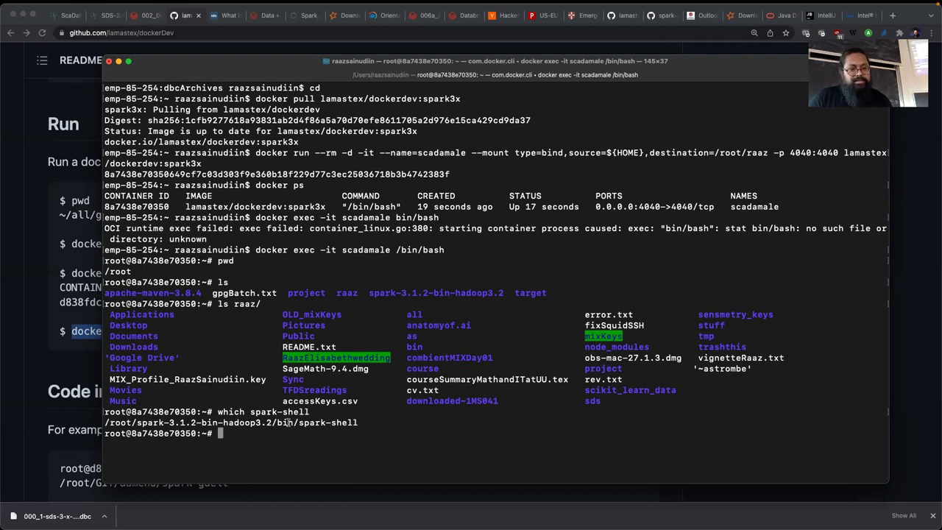
- Change into /root/spark-3.1.2-bin-hadoop3.2/bin/ using the path copied from the output, and list the directory's contents
{"action": "left_click_drag", "start_coordinate": [297, 424], "coordinate": [102, 420]}
{"action": "key", "text": "super+c"}
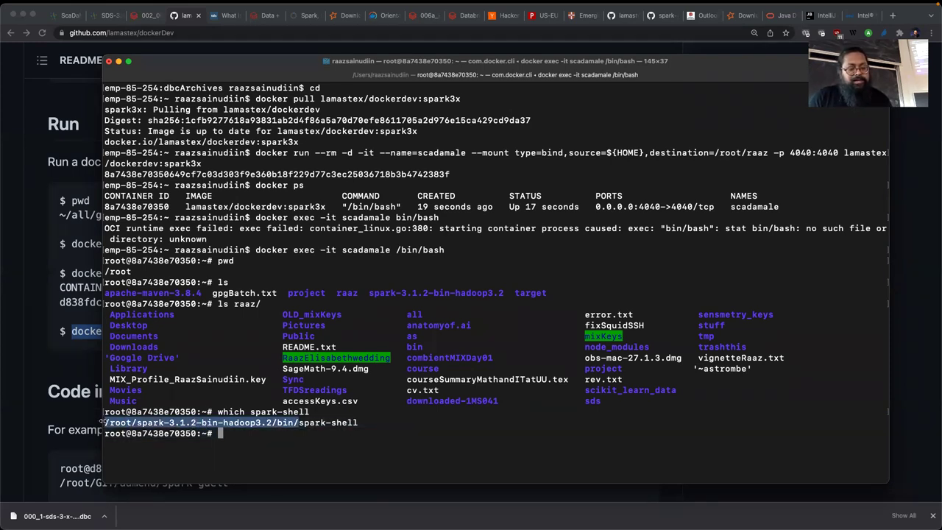
{"action": "type", "text": "cd"}
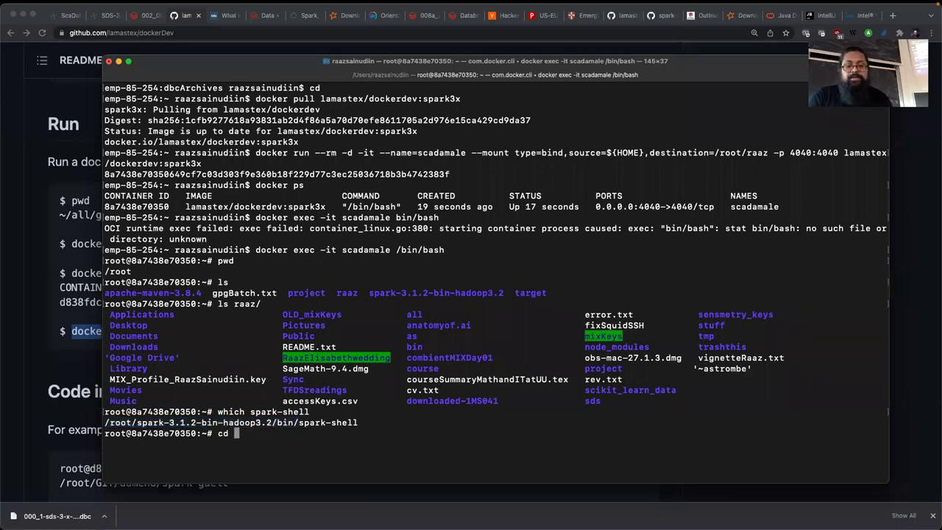
{"action": "key", "text": "super+v"}
{"action": "key", "text": "Return"}
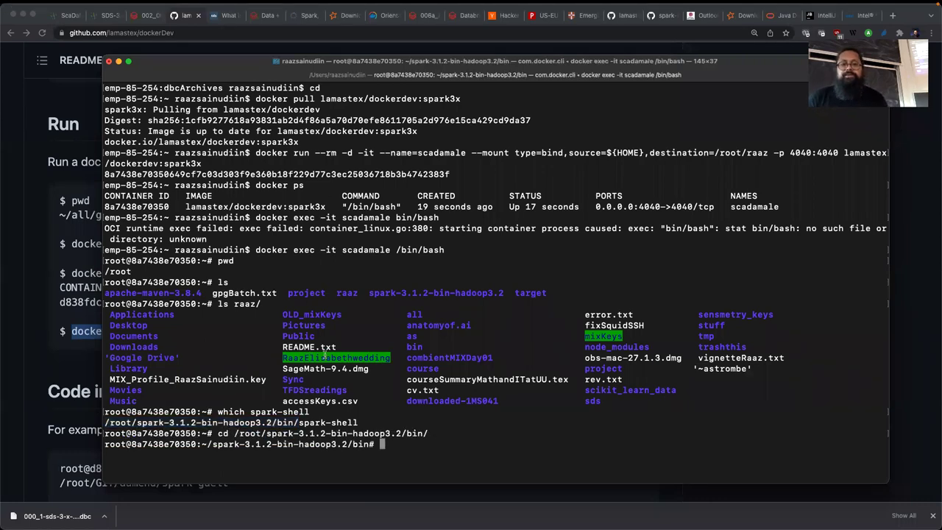
{"action": "type", "text": "ls"}
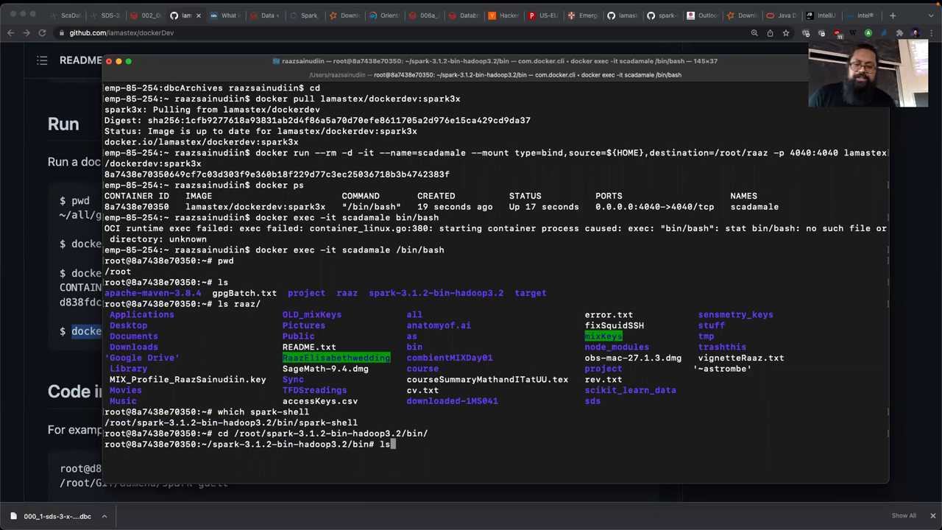
{"action": "key", "text": "Return"}
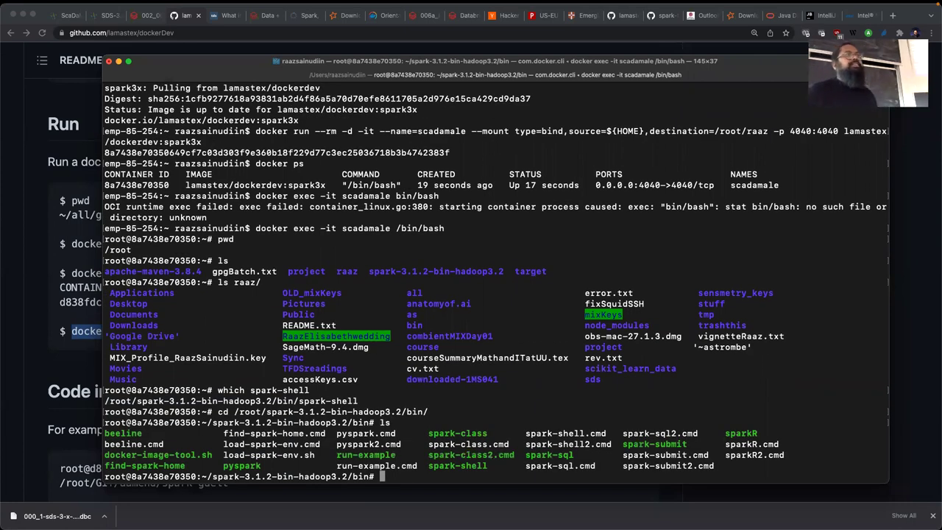
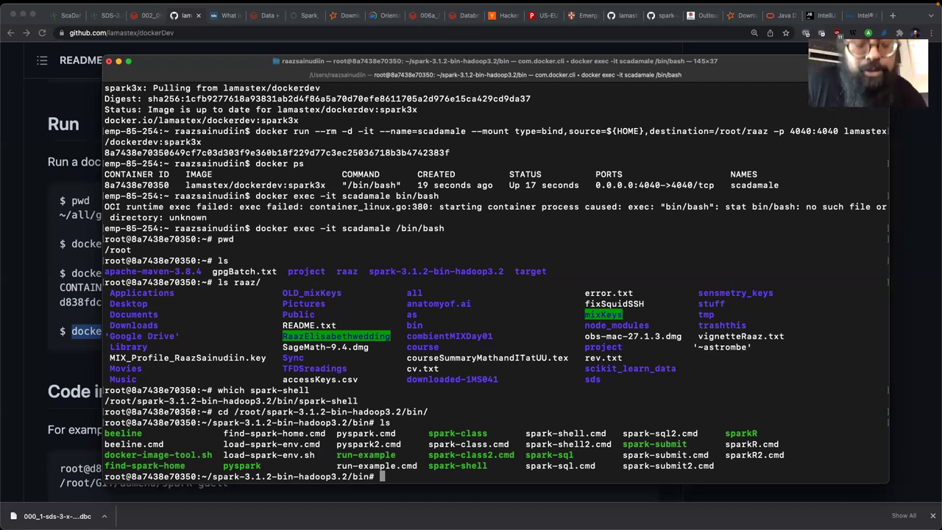
- Start spark-shell and evaluate 1+1 at the Scala prompt
{"action": "type", "text": "spark"}
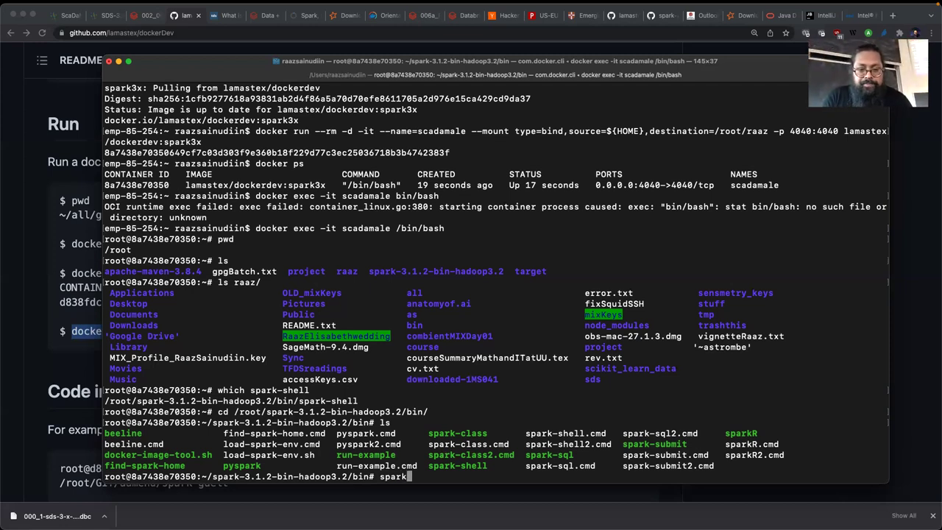
{"action": "type", "text": "-shell"}
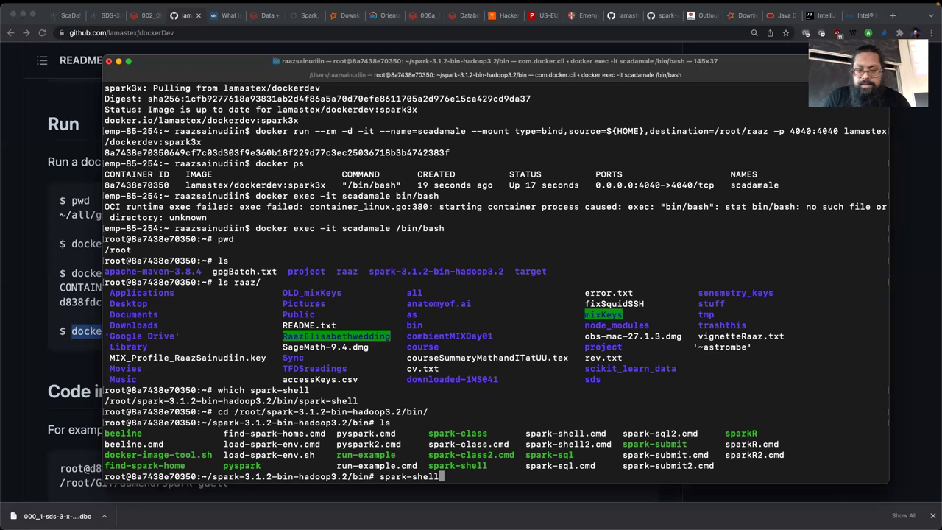
{"action": "key", "text": "Return"}
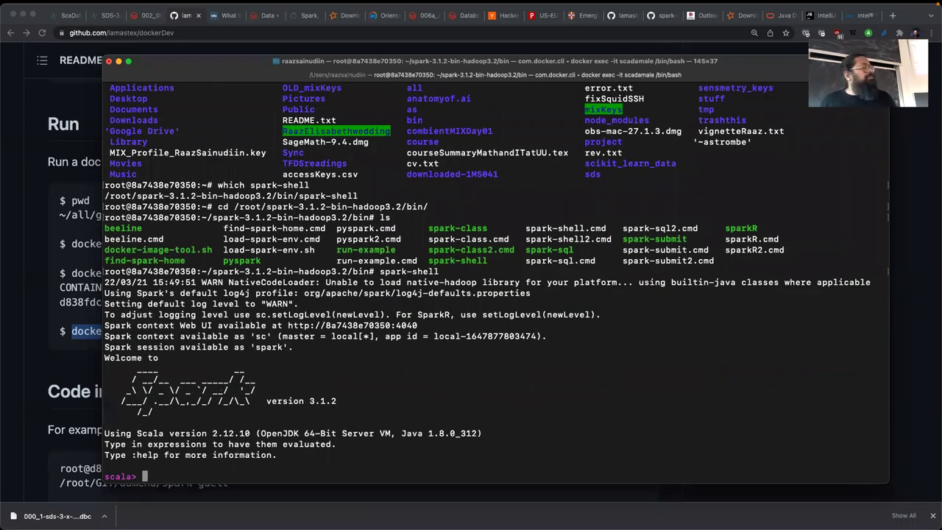
{"action": "type", "text": "1+"}
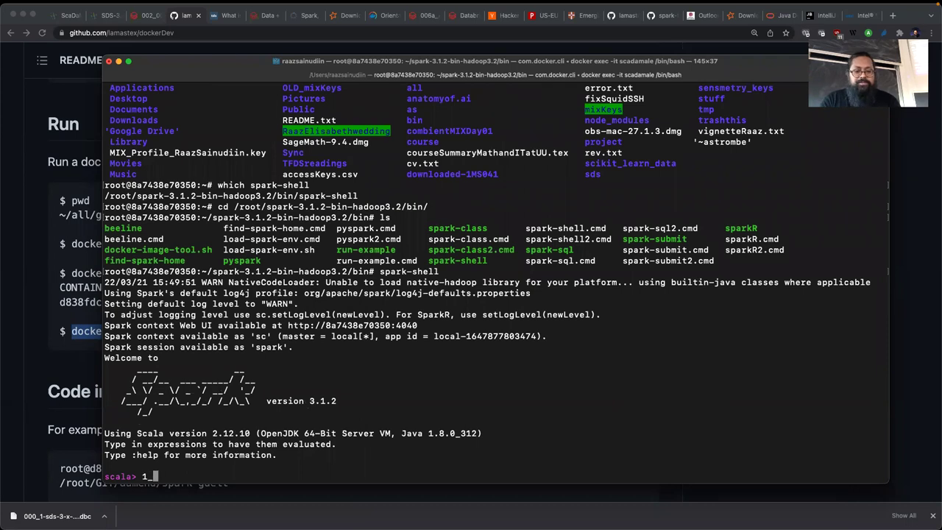
{"action": "type", "text": "1"}
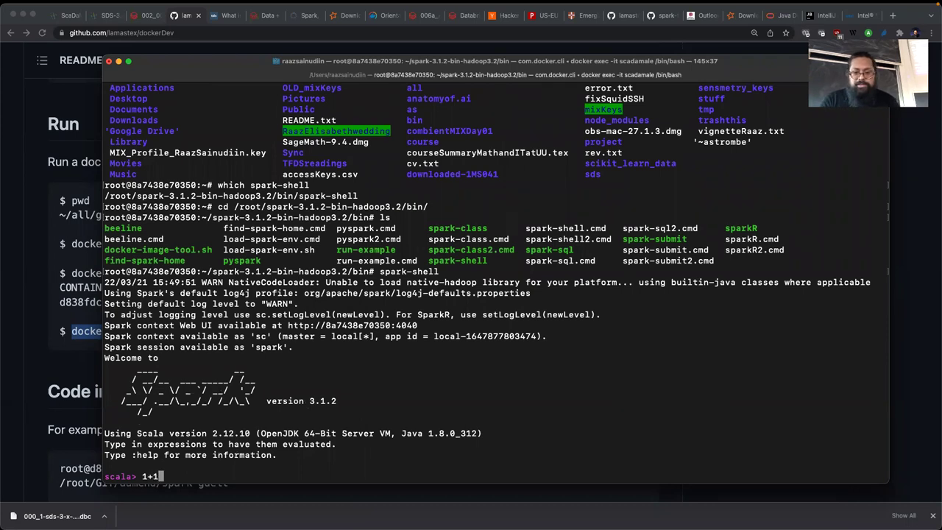
{"action": "key", "text": "Return"}
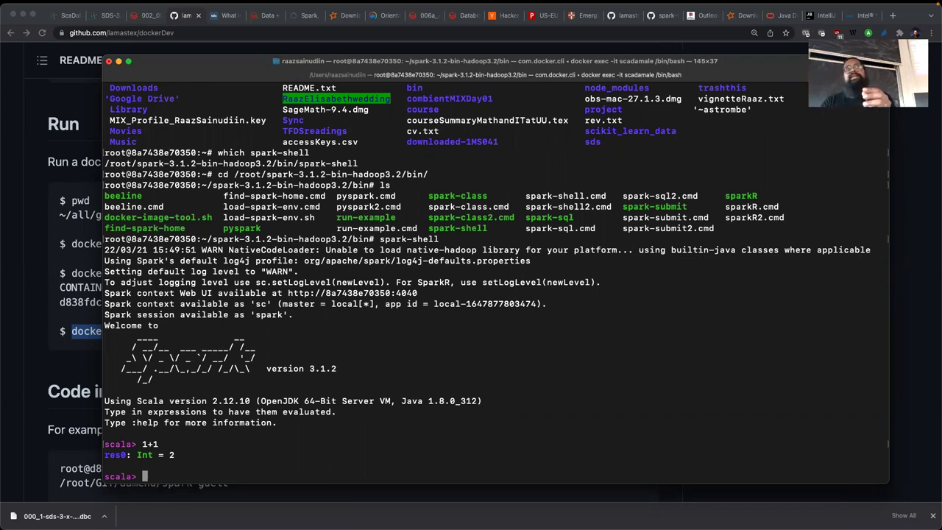
{"action": "type", "text": ":load"}
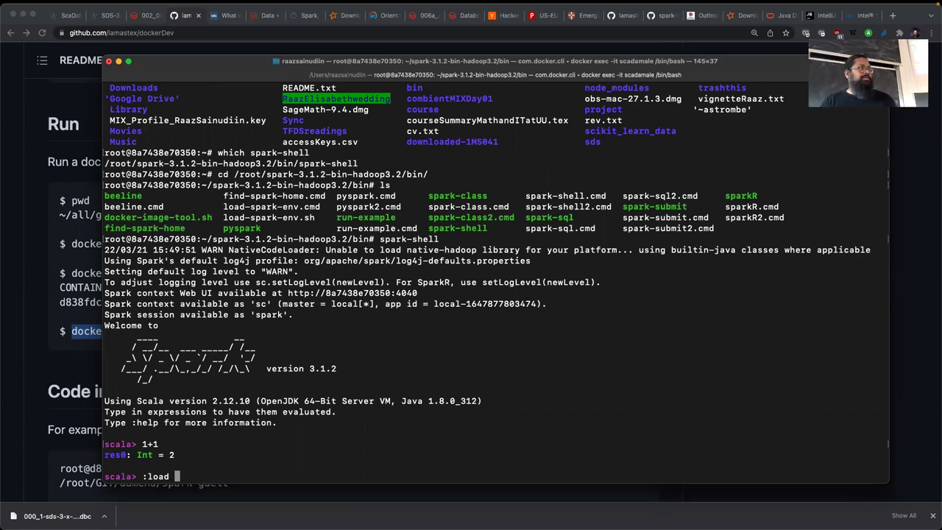
{"action": "key", "text": "BackSpace"}
{"action": "key", "text": "BackSpace"}
{"action": "key", "text": "BackSpace"}
{"action": "key", "text": "BackSpace"}
{"action": "key", "text": "BackSpace"}
{"action": "key", "text": "BackSpace"}
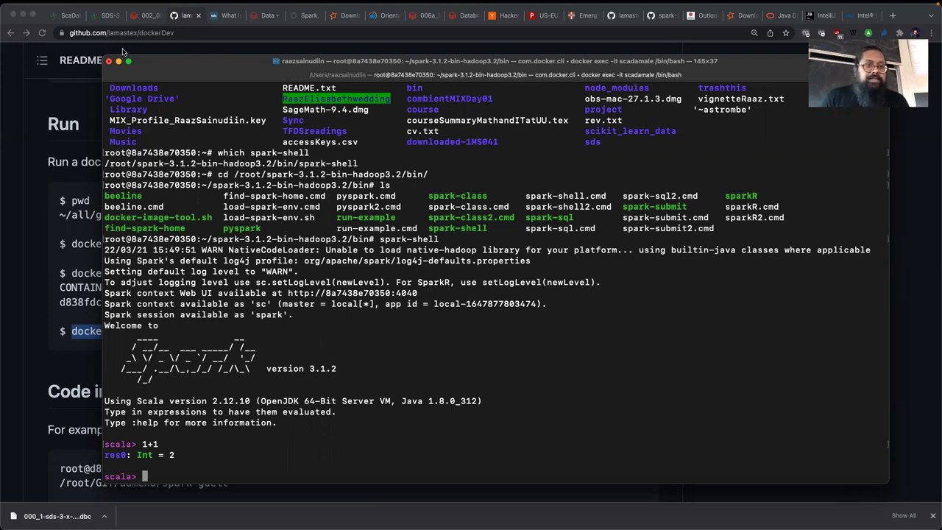
- Switch to the browser, review the DBC Essentials cells in the 002_00_loginToDatabricks notebook, and open the workspace's cluster list
{"action": "left_click", "coordinate": [144, 17]}
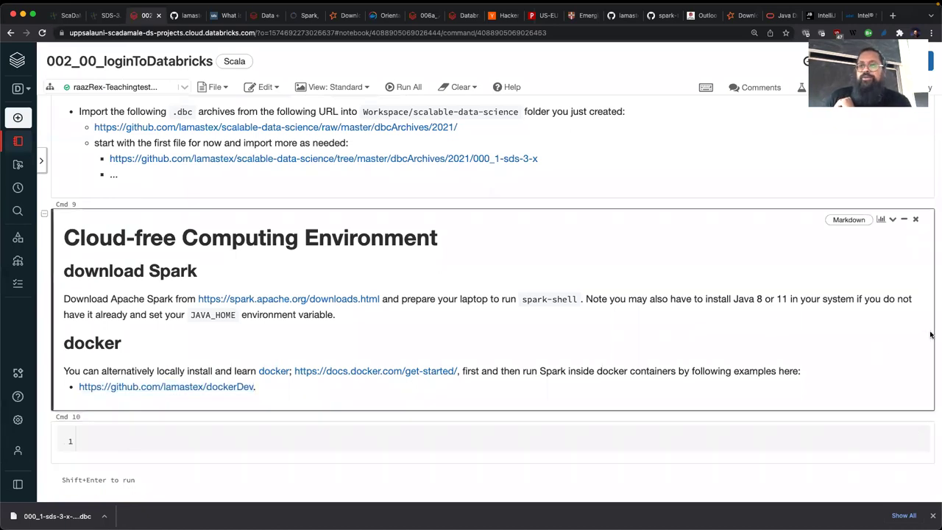
{"action": "scroll", "coordinate": [929, 337], "scroll_direction": "up", "scroll_amount": 20}
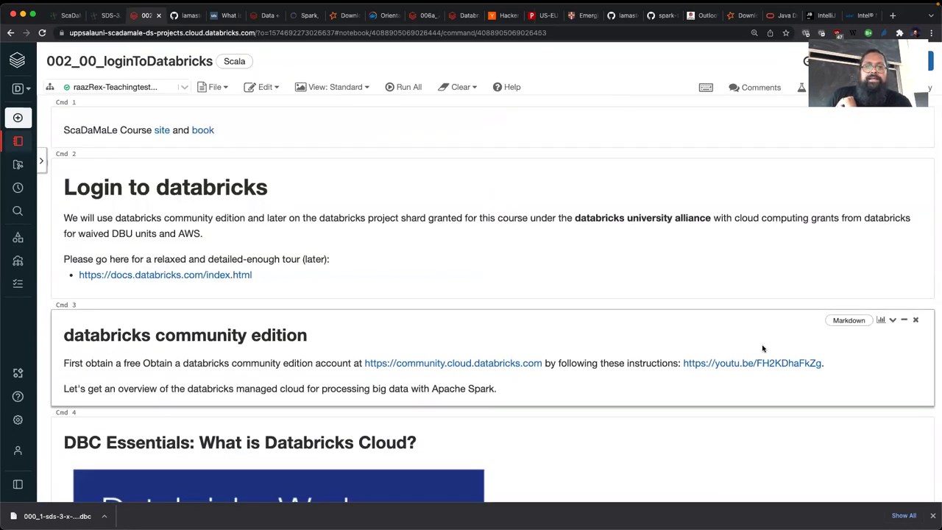
{"action": "scroll", "coordinate": [812, 435], "scroll_direction": "down", "scroll_amount": 5}
{"action": "scroll", "coordinate": [812, 437], "scroll_direction": "down", "scroll_amount": 2}
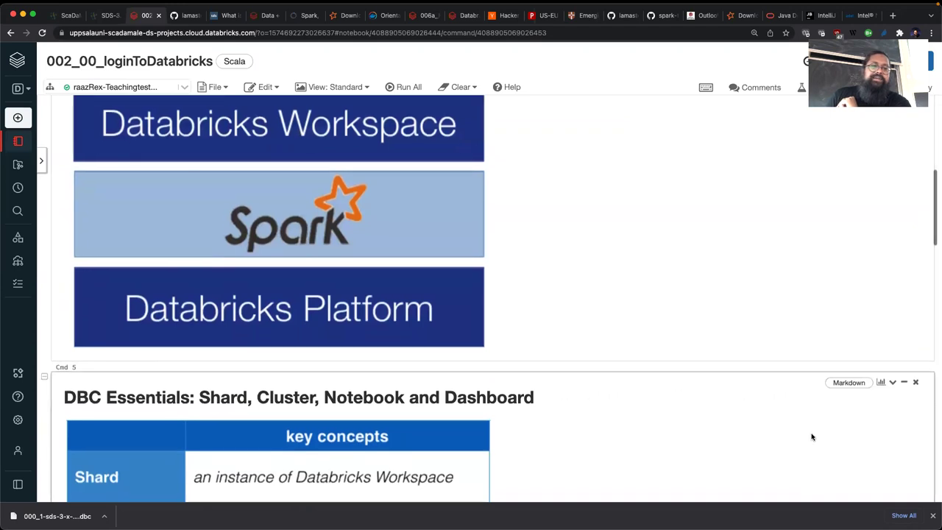
{"action": "scroll", "coordinate": [812, 437], "scroll_direction": "up", "scroll_amount": 2}
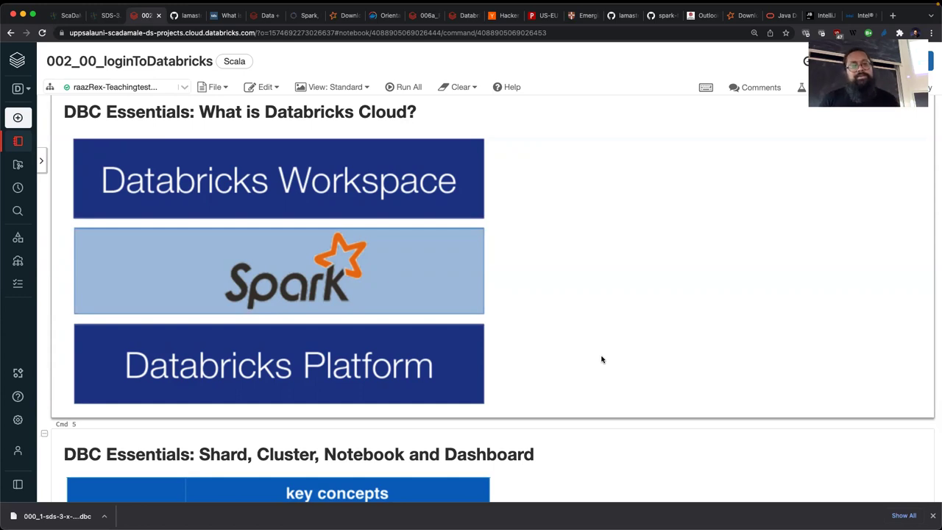
{"action": "scroll", "coordinate": [601, 359], "scroll_direction": "down", "scroll_amount": 8}
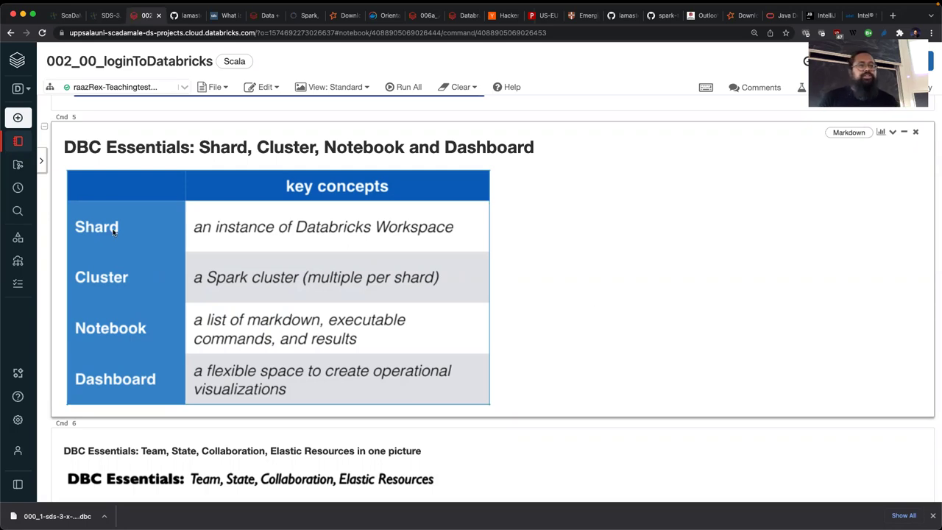
{"action": "left_click", "coordinate": [22, 261]}
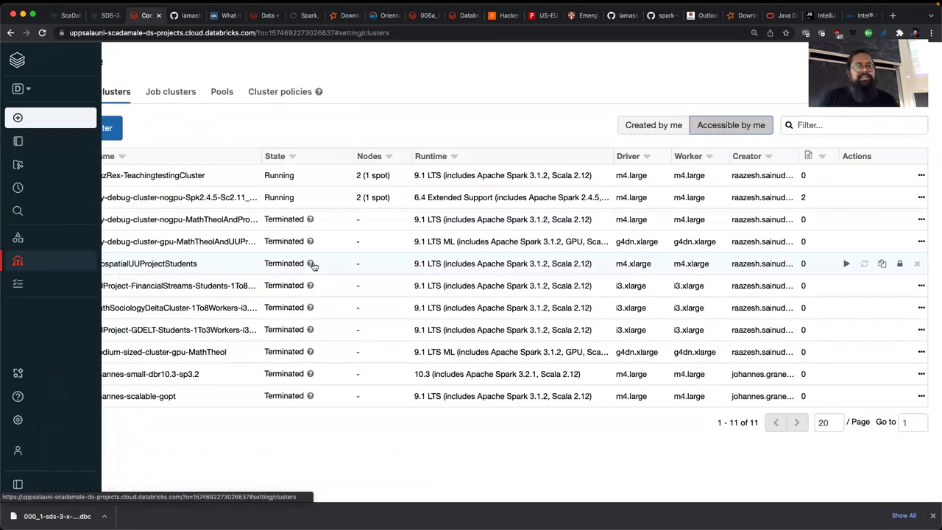
- View the configuration of the tiny-debug-cluster-nogpu-Spk2.4.5 PointProcessesOnGraphs cluster, including its runtime version, and return to the cluster list
{"action": "left_click", "coordinate": [189, 197]}
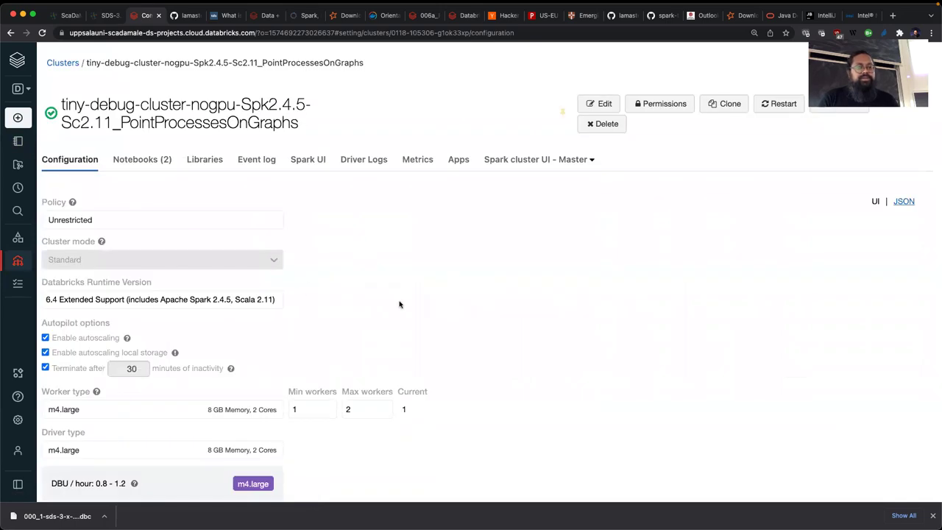
{"action": "scroll", "coordinate": [400, 304], "scroll_direction": "down", "scroll_amount": 1}
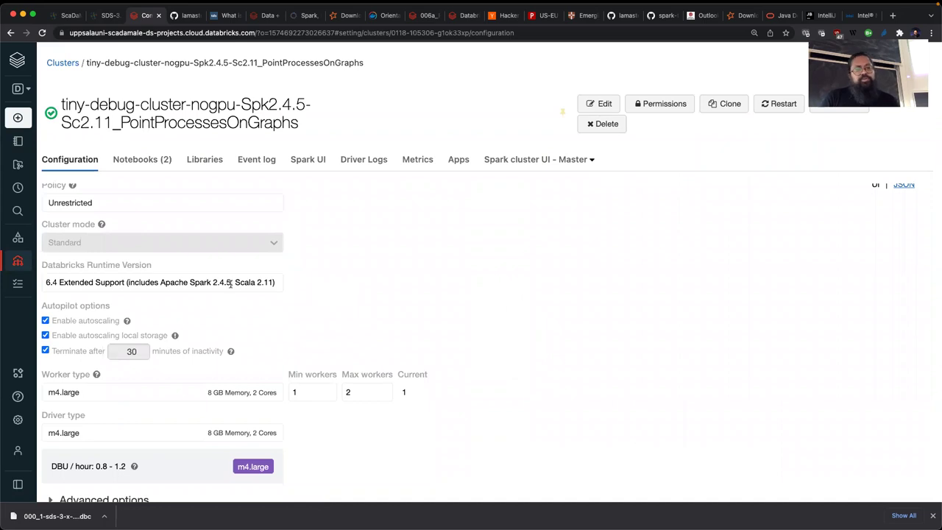
{"action": "mouse_move", "coordinate": [29, 242]}
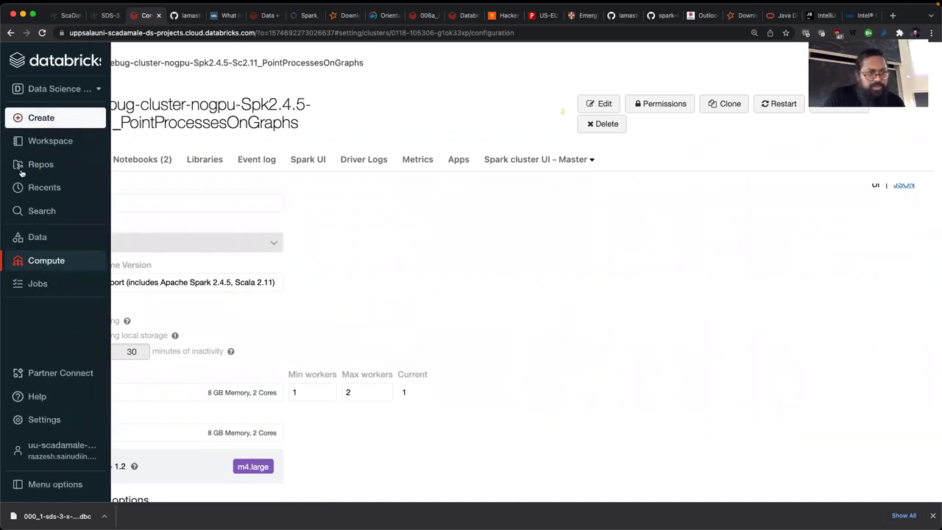
{"action": "left_click", "coordinate": [38, 262]}
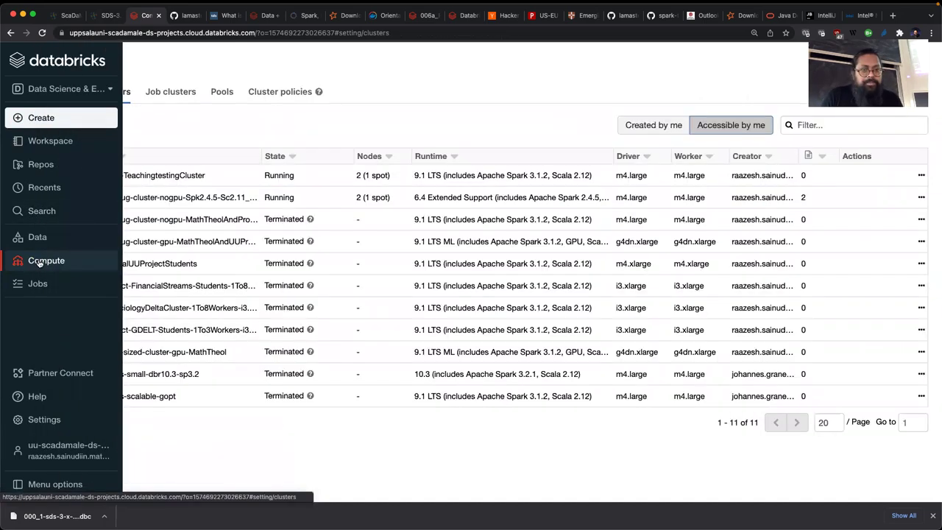
- Open the running TeachingtestingCluster for editing, browse the available worker types down to General purpose, and leave the edit form without changes
{"action": "left_click", "coordinate": [169, 176]}
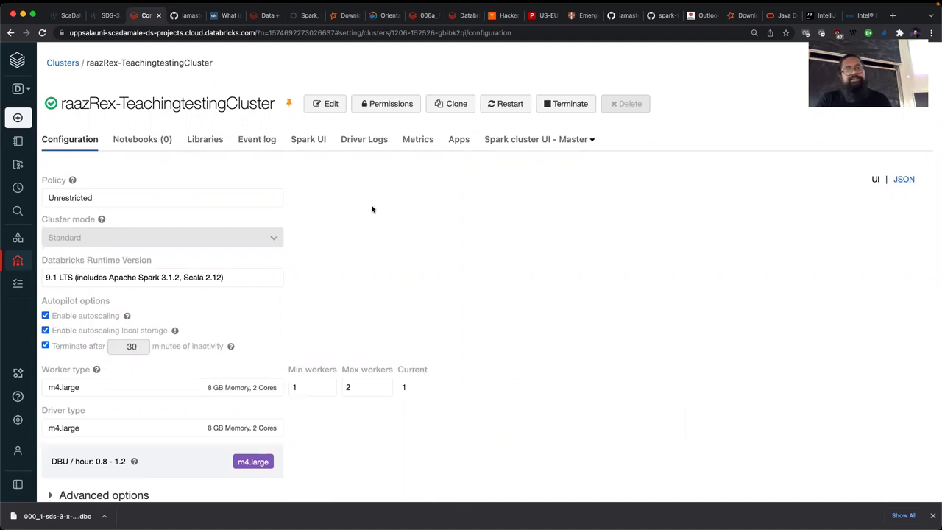
{"action": "left_click", "coordinate": [331, 105]}
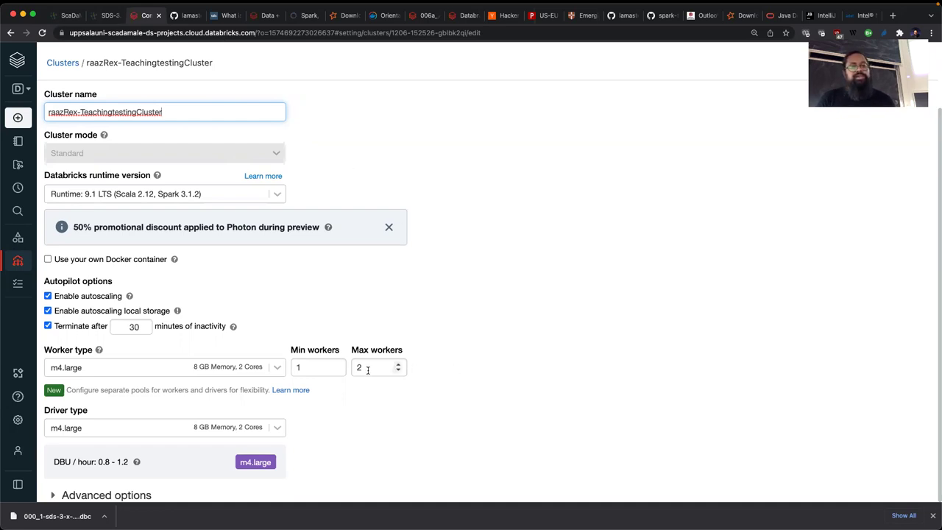
{"action": "left_click", "coordinate": [275, 368]}
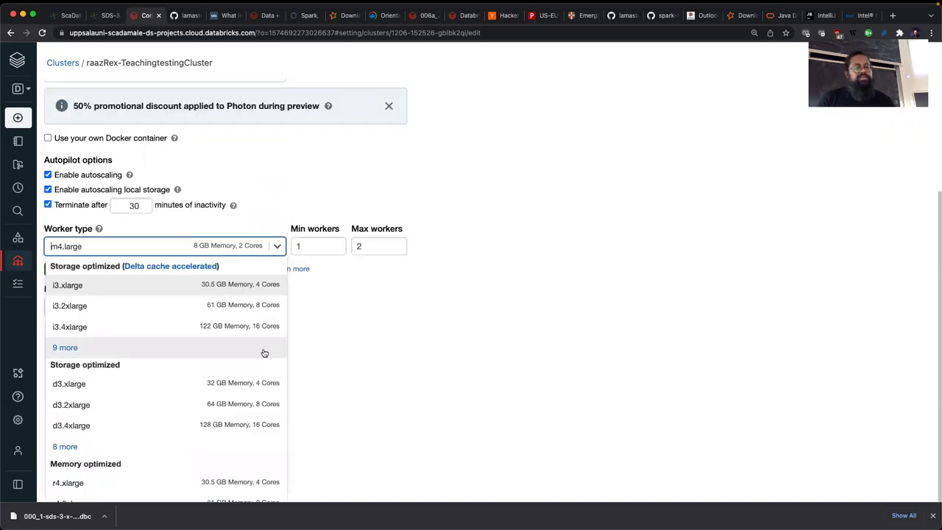
{"action": "scroll", "coordinate": [265, 353], "scroll_direction": "down", "scroll_amount": 5}
{"action": "scroll", "coordinate": [264, 353], "scroll_direction": "down", "scroll_amount": 5}
{"action": "scroll", "coordinate": [264, 353], "scroll_direction": "down", "scroll_amount": 5}
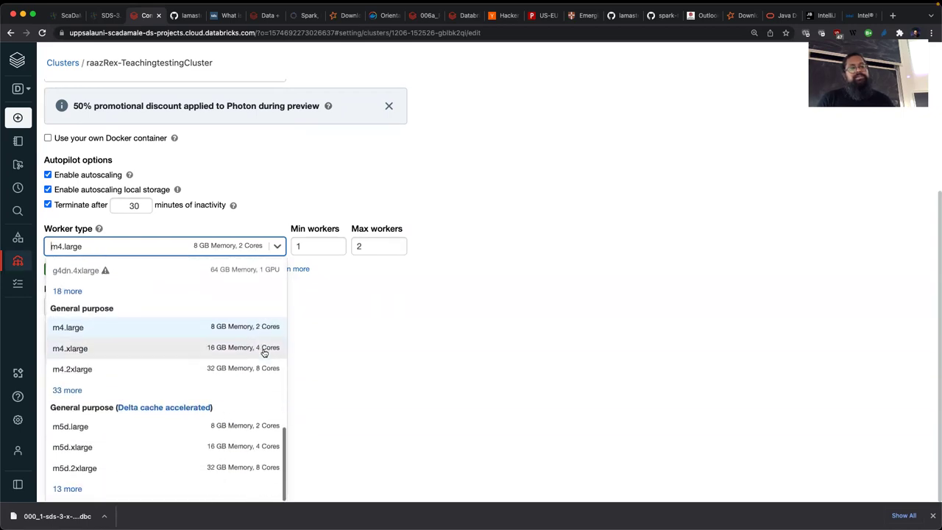
{"action": "left_click", "coordinate": [423, 349]}
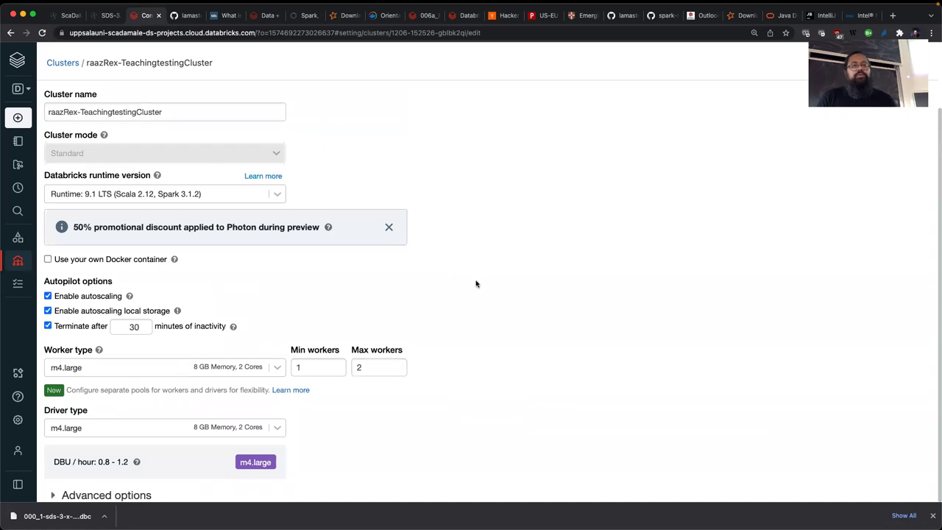
{"action": "left_click", "coordinate": [298, 95]}
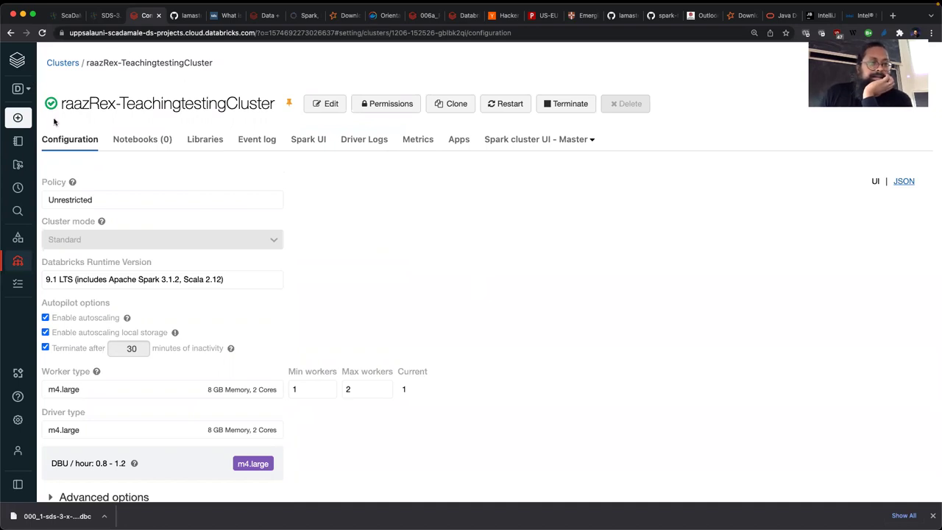
- Reopen the recent notebook 002_00_loginToDatabricks and go to the "DBC Essentials: Shard, Cluster, Notebook and Dashboard" cell
{"action": "mouse_move", "coordinate": [18, 214]}
{"action": "left_click", "coordinate": [44, 188]}
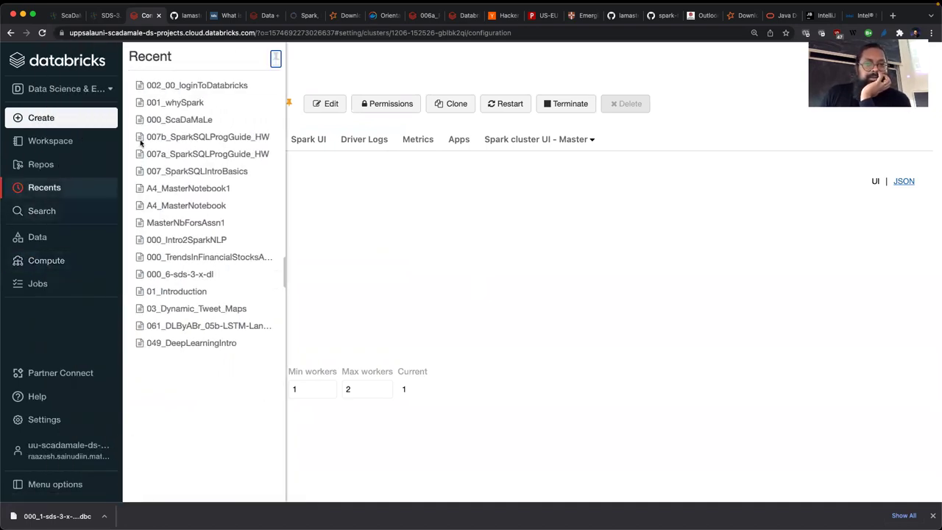
{"action": "left_click", "coordinate": [191, 86]}
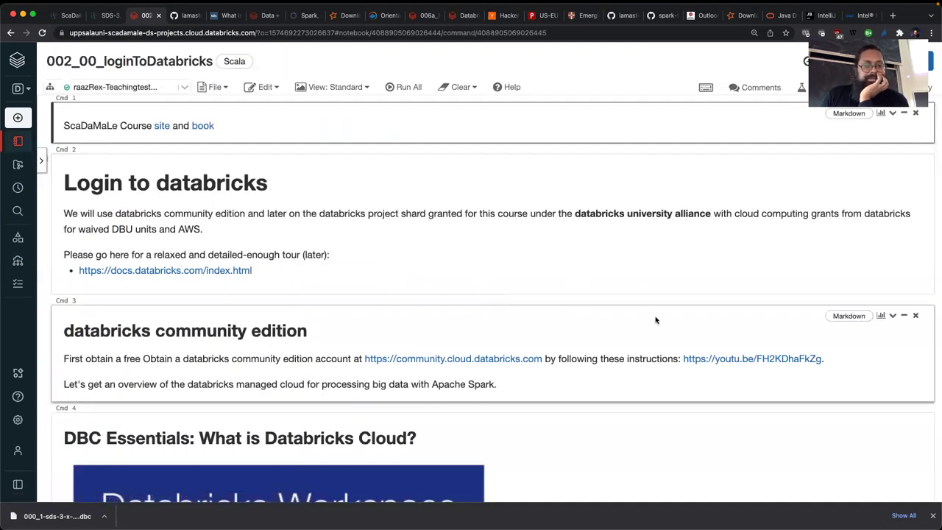
{"action": "scroll", "coordinate": [729, 379], "scroll_direction": "down", "scroll_amount": 8}
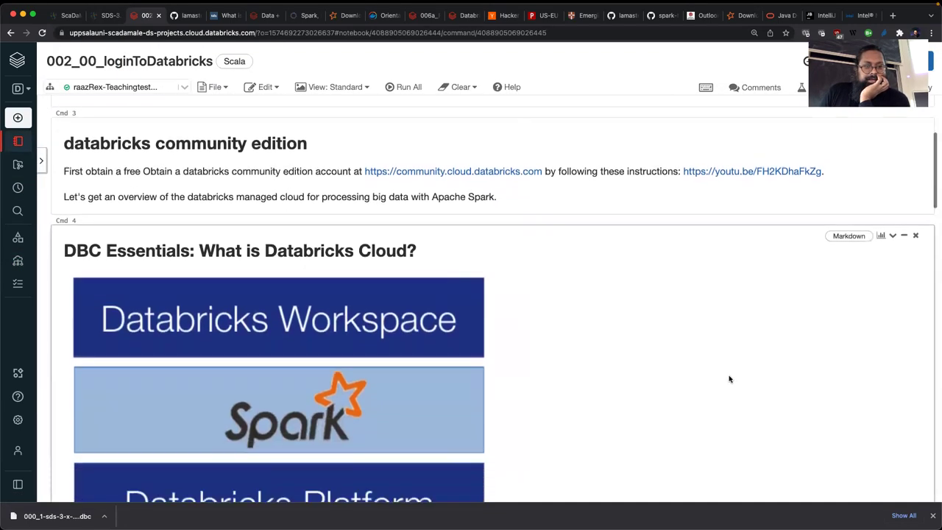
{"action": "scroll", "coordinate": [729, 379], "scroll_direction": "down", "scroll_amount": 11}
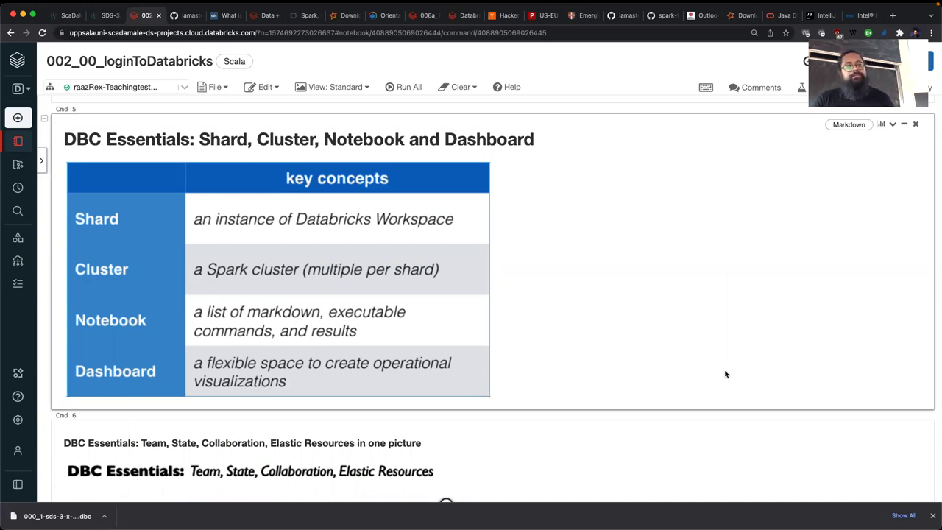
- Show the Markdown source of the key concepts cell, restore its rendered view, and view the "Team, State, Collaboration, Elastic Resources" diagram
{"action": "double_click", "coordinate": [669, 304]}
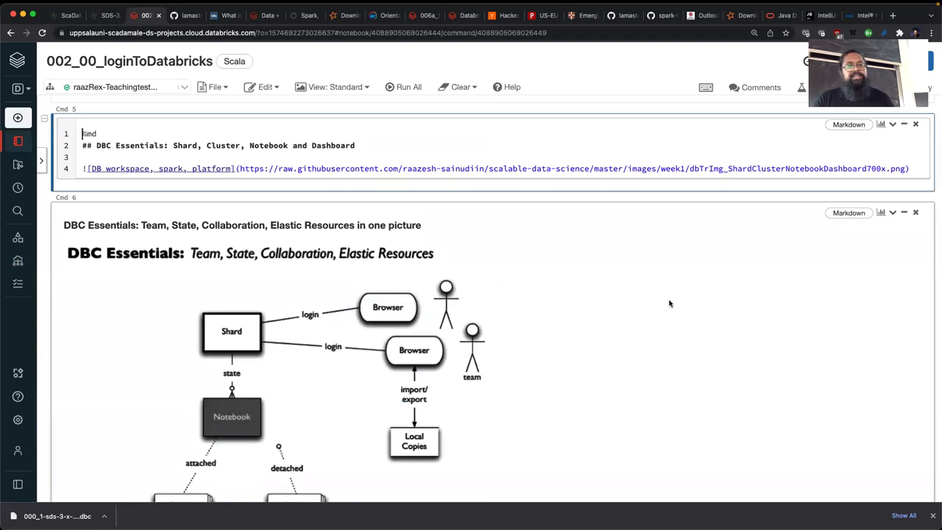
{"action": "key", "text": "Escape"}
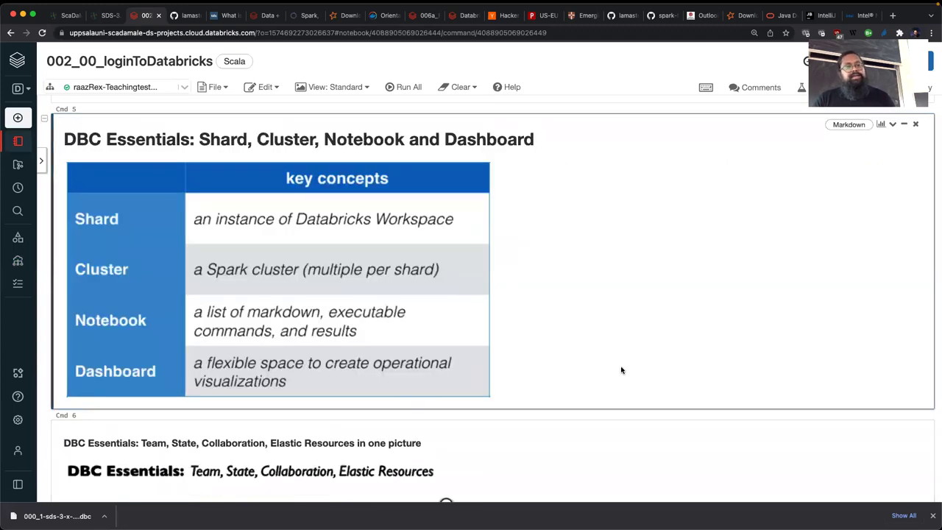
{"action": "scroll", "coordinate": [621, 370], "scroll_direction": "down", "scroll_amount": 5}
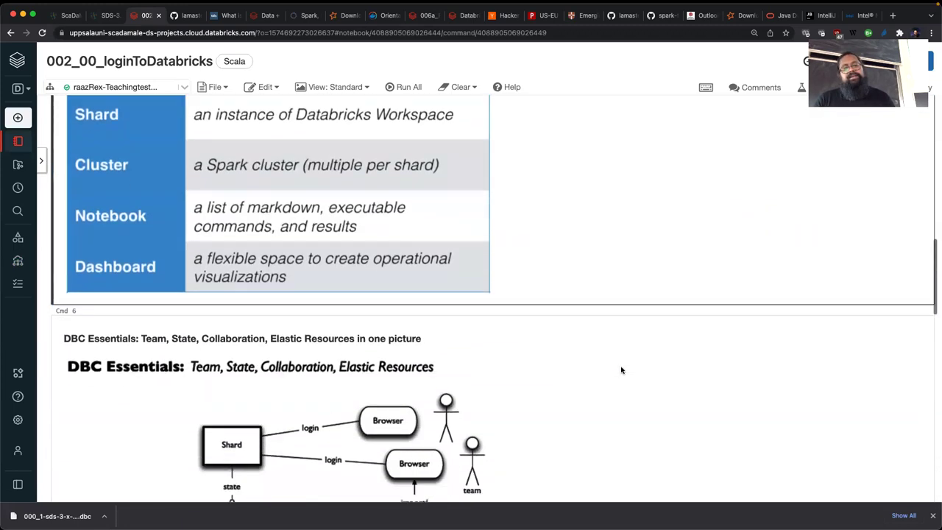
{"action": "scroll", "coordinate": [621, 370], "scroll_direction": "down", "scroll_amount": 1}
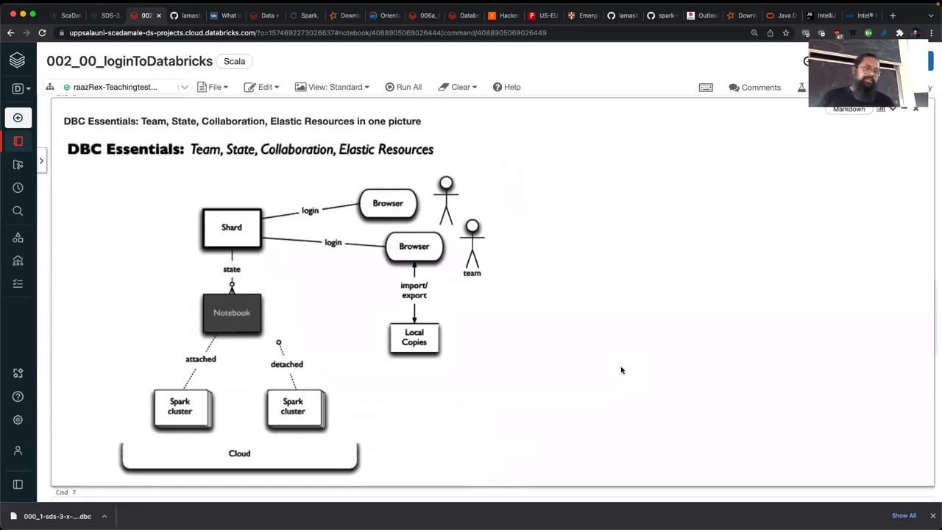